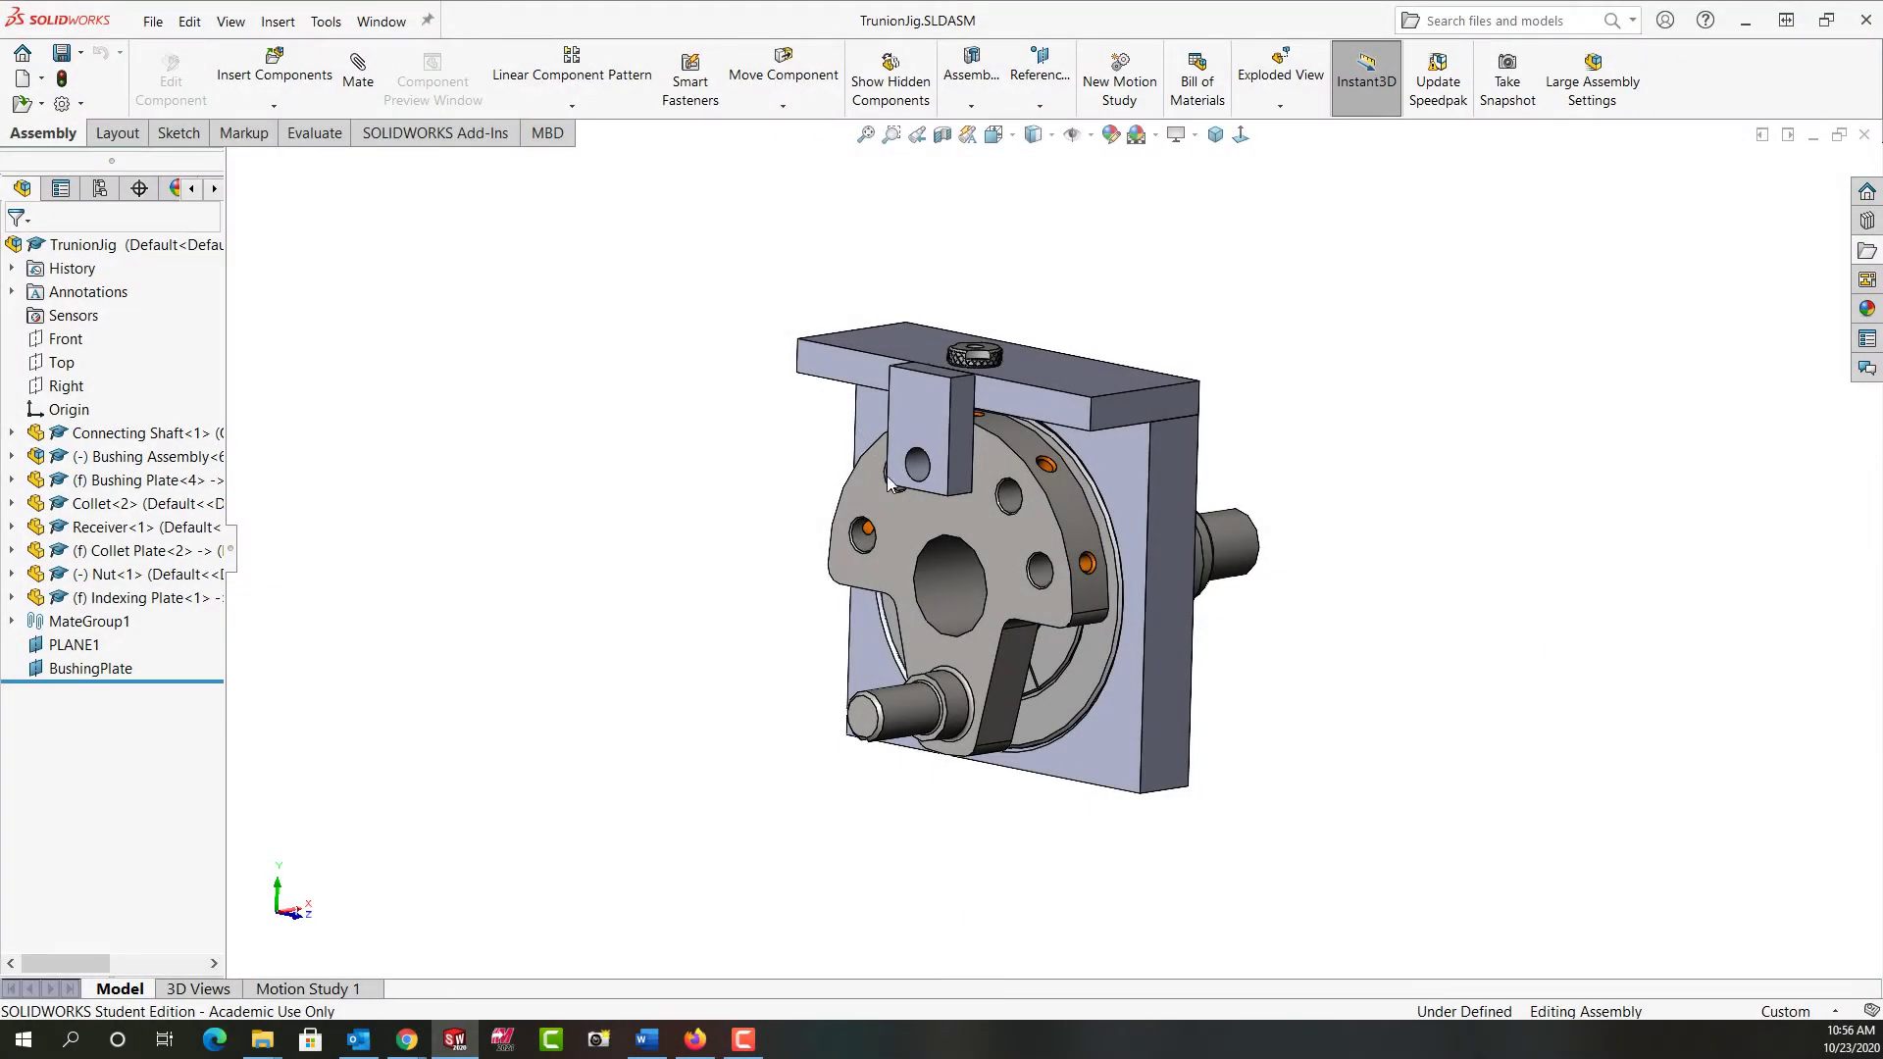
- Measure the distance from the Indexing Plate's outer face to the Connecting Shaft face
middle_drag(1033, 542, 959, 467)
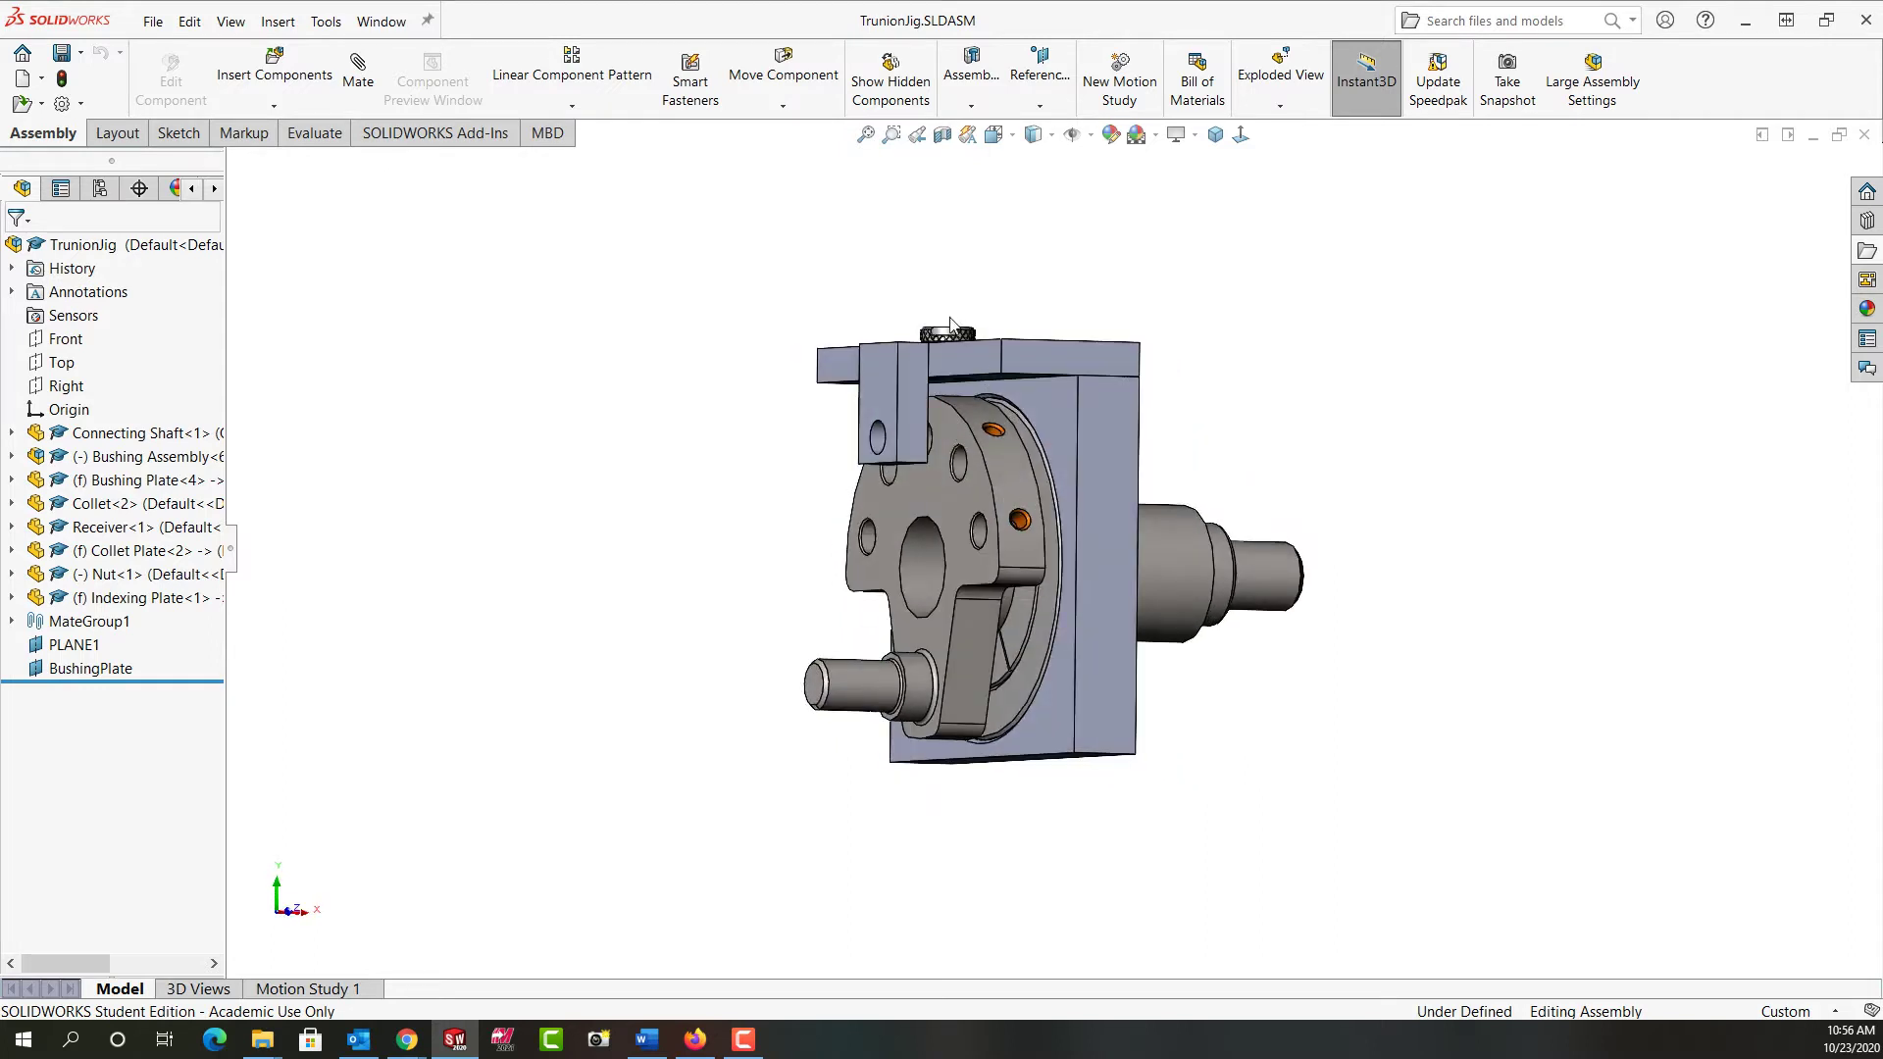
middle_drag(963, 443, 912, 438)
scroll(920, 469, down, 4)
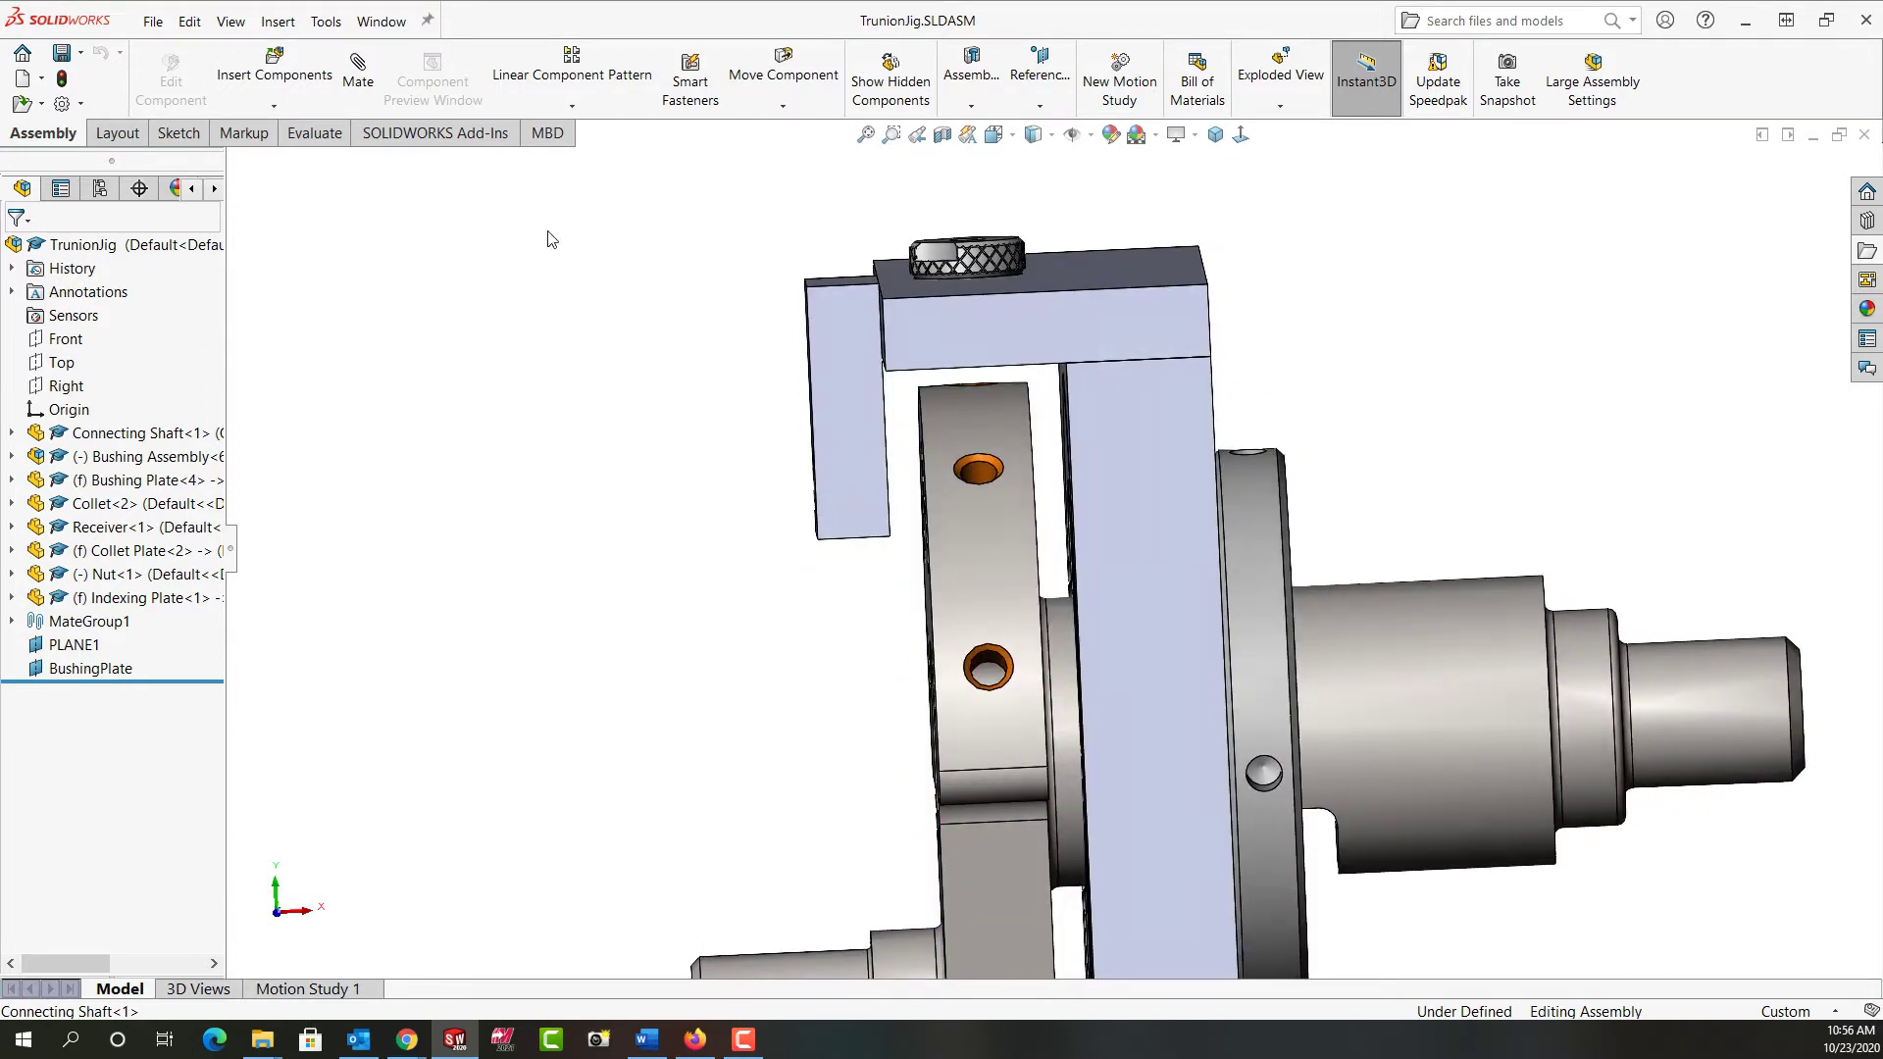
middle_drag(383, 210, 634, 472)
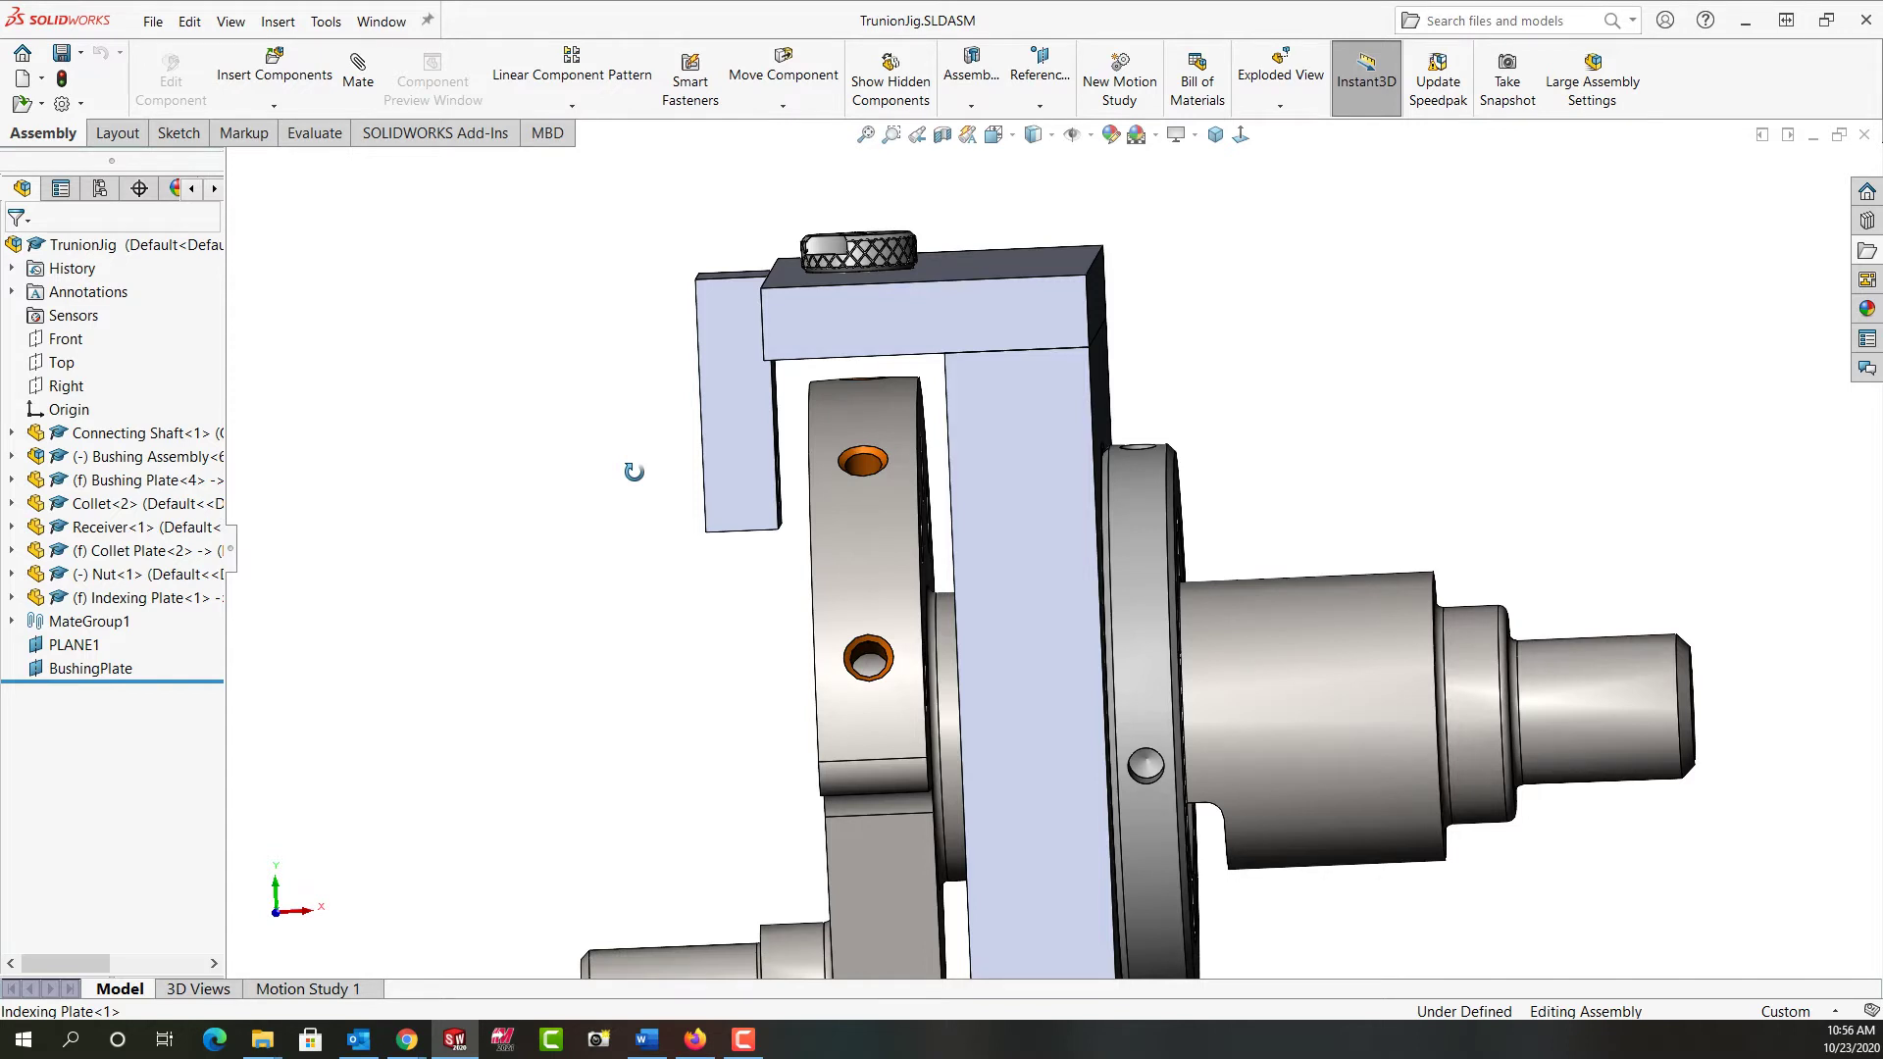
click(313, 134)
click(482, 76)
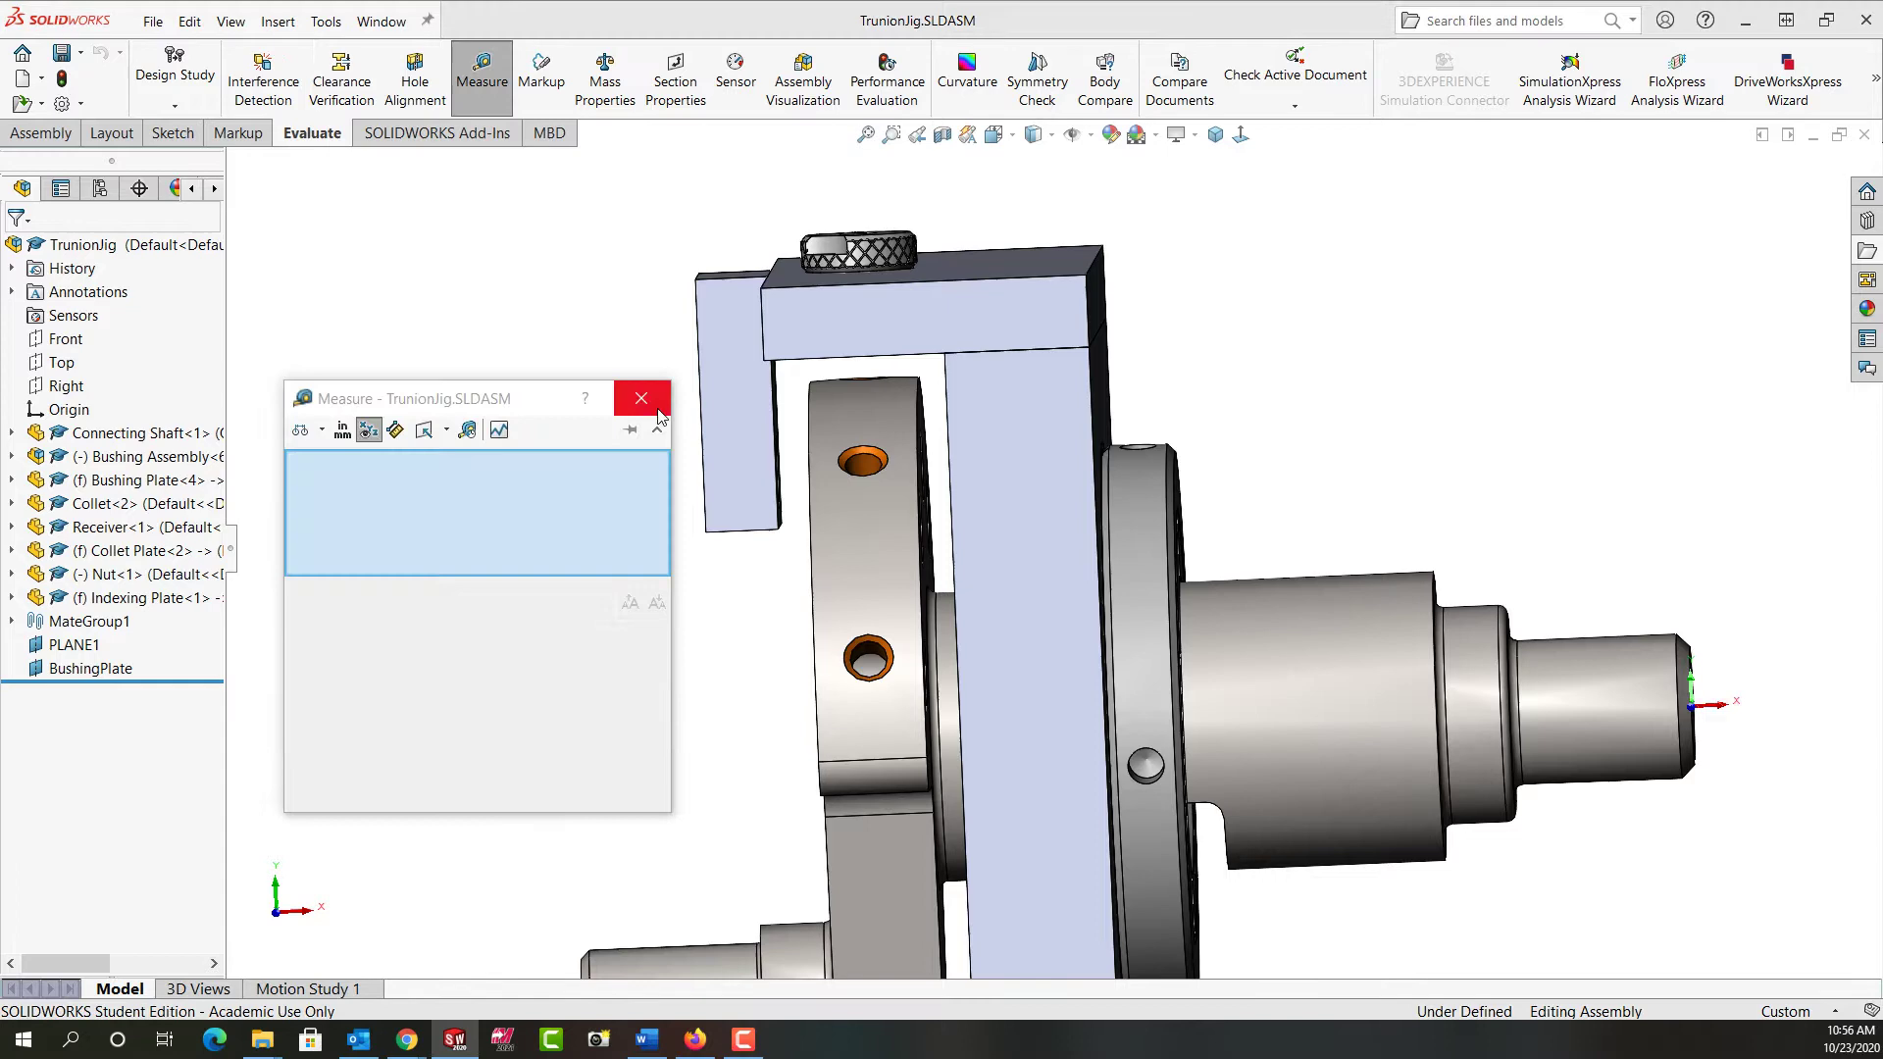
middle_drag(664, 360, 700, 381)
click(701, 383)
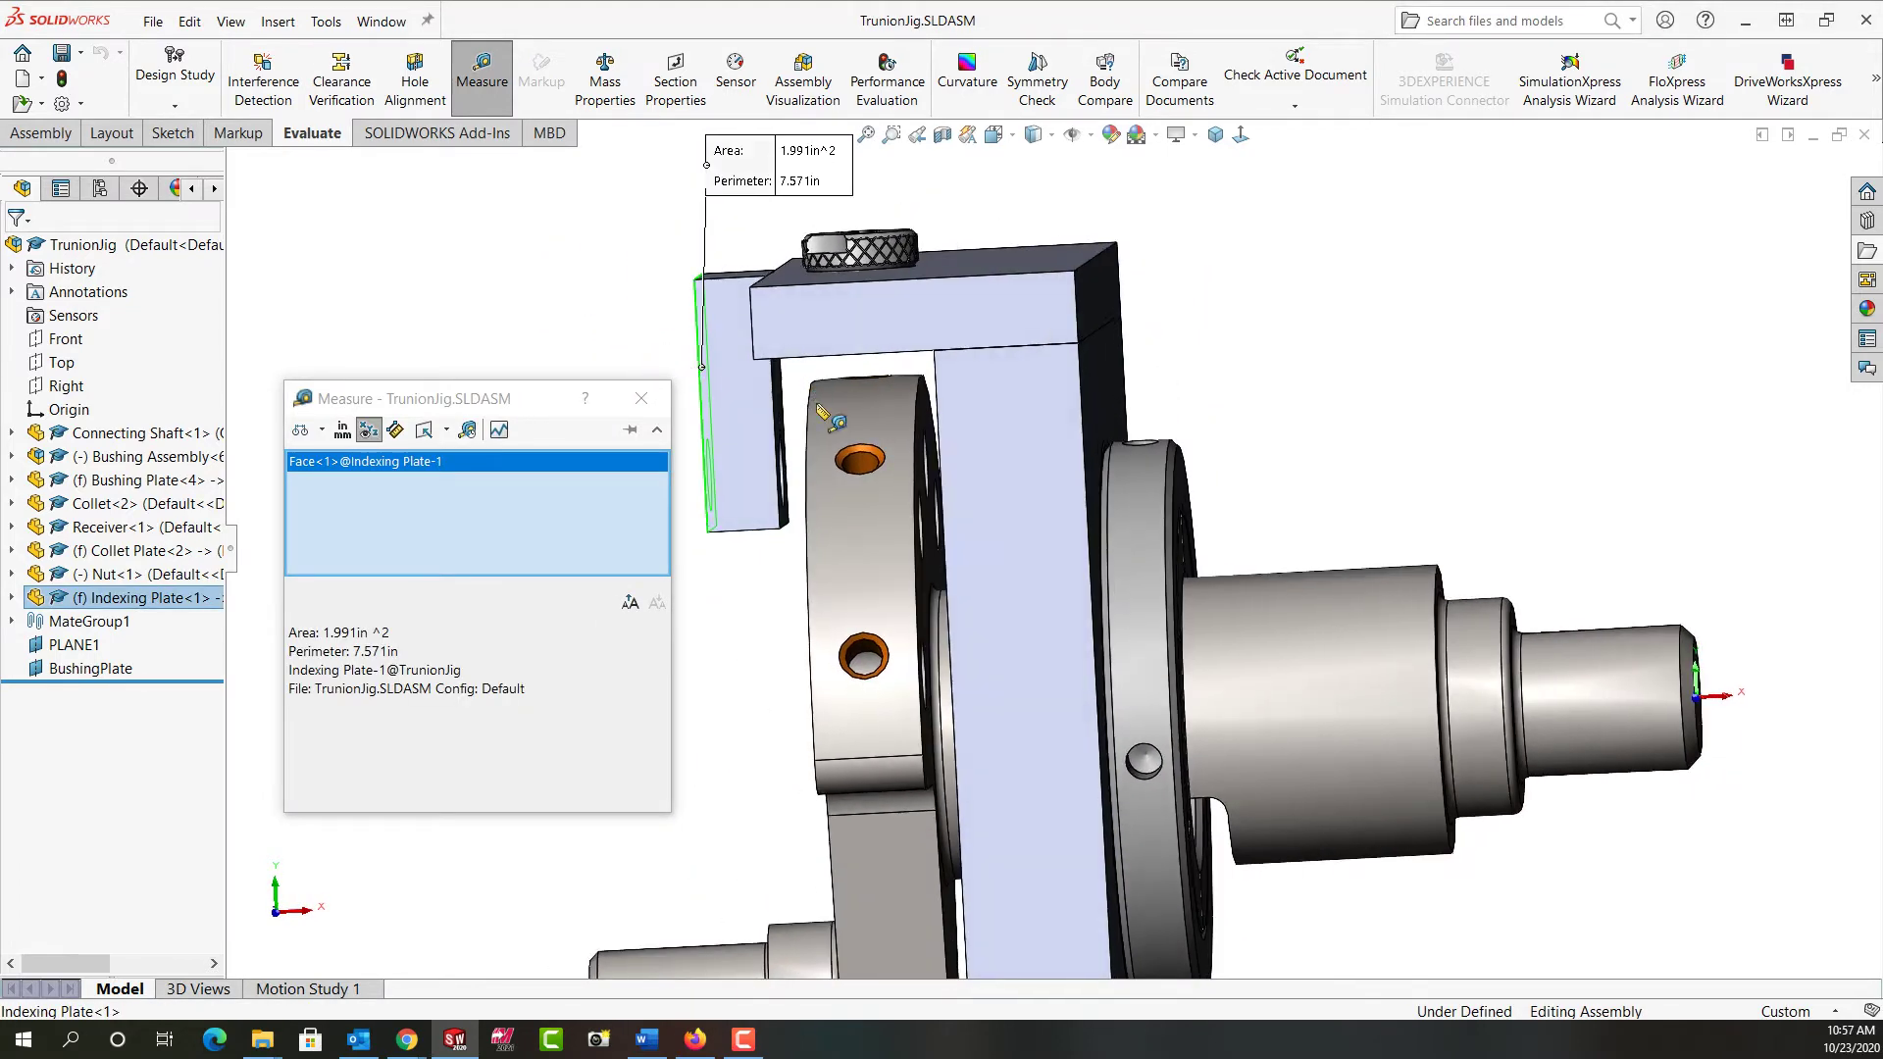
click(924, 410)
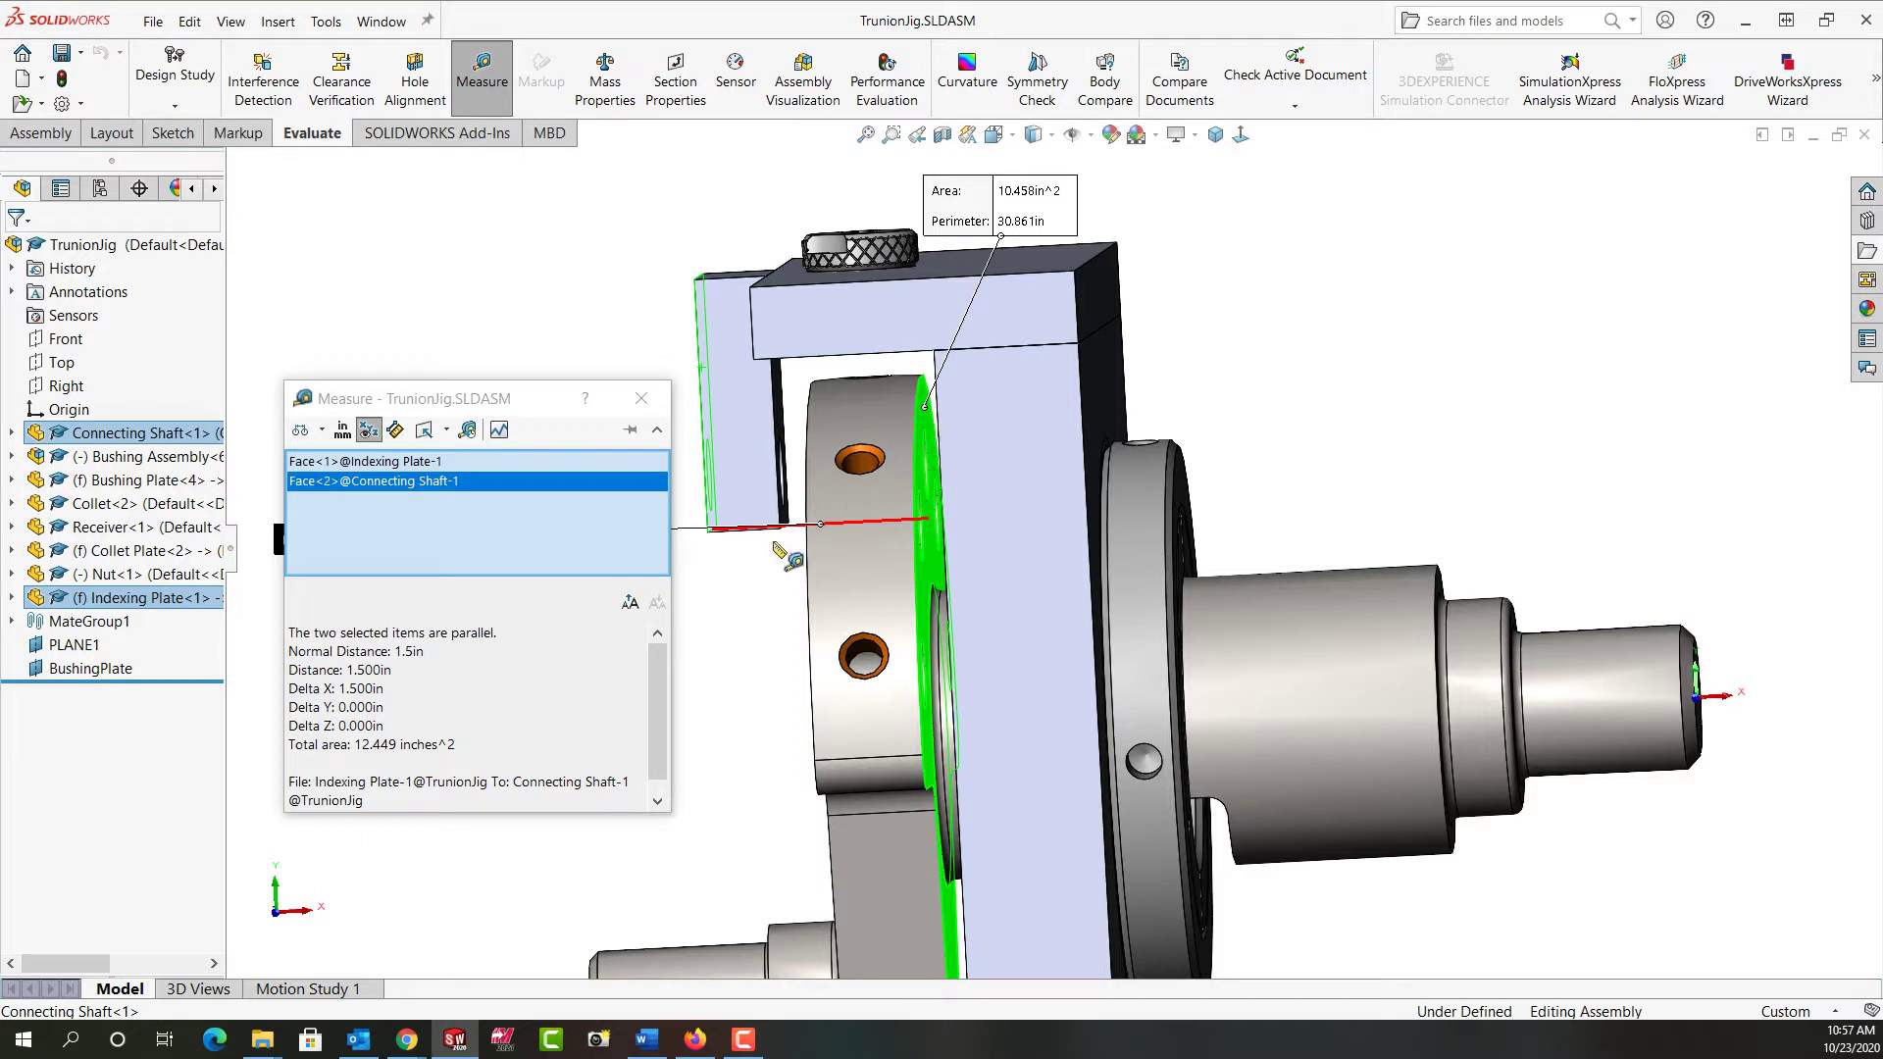
- Move the 1.5 in measurement readout clear of the model and close Measure
drag(540, 407, 508, 119)
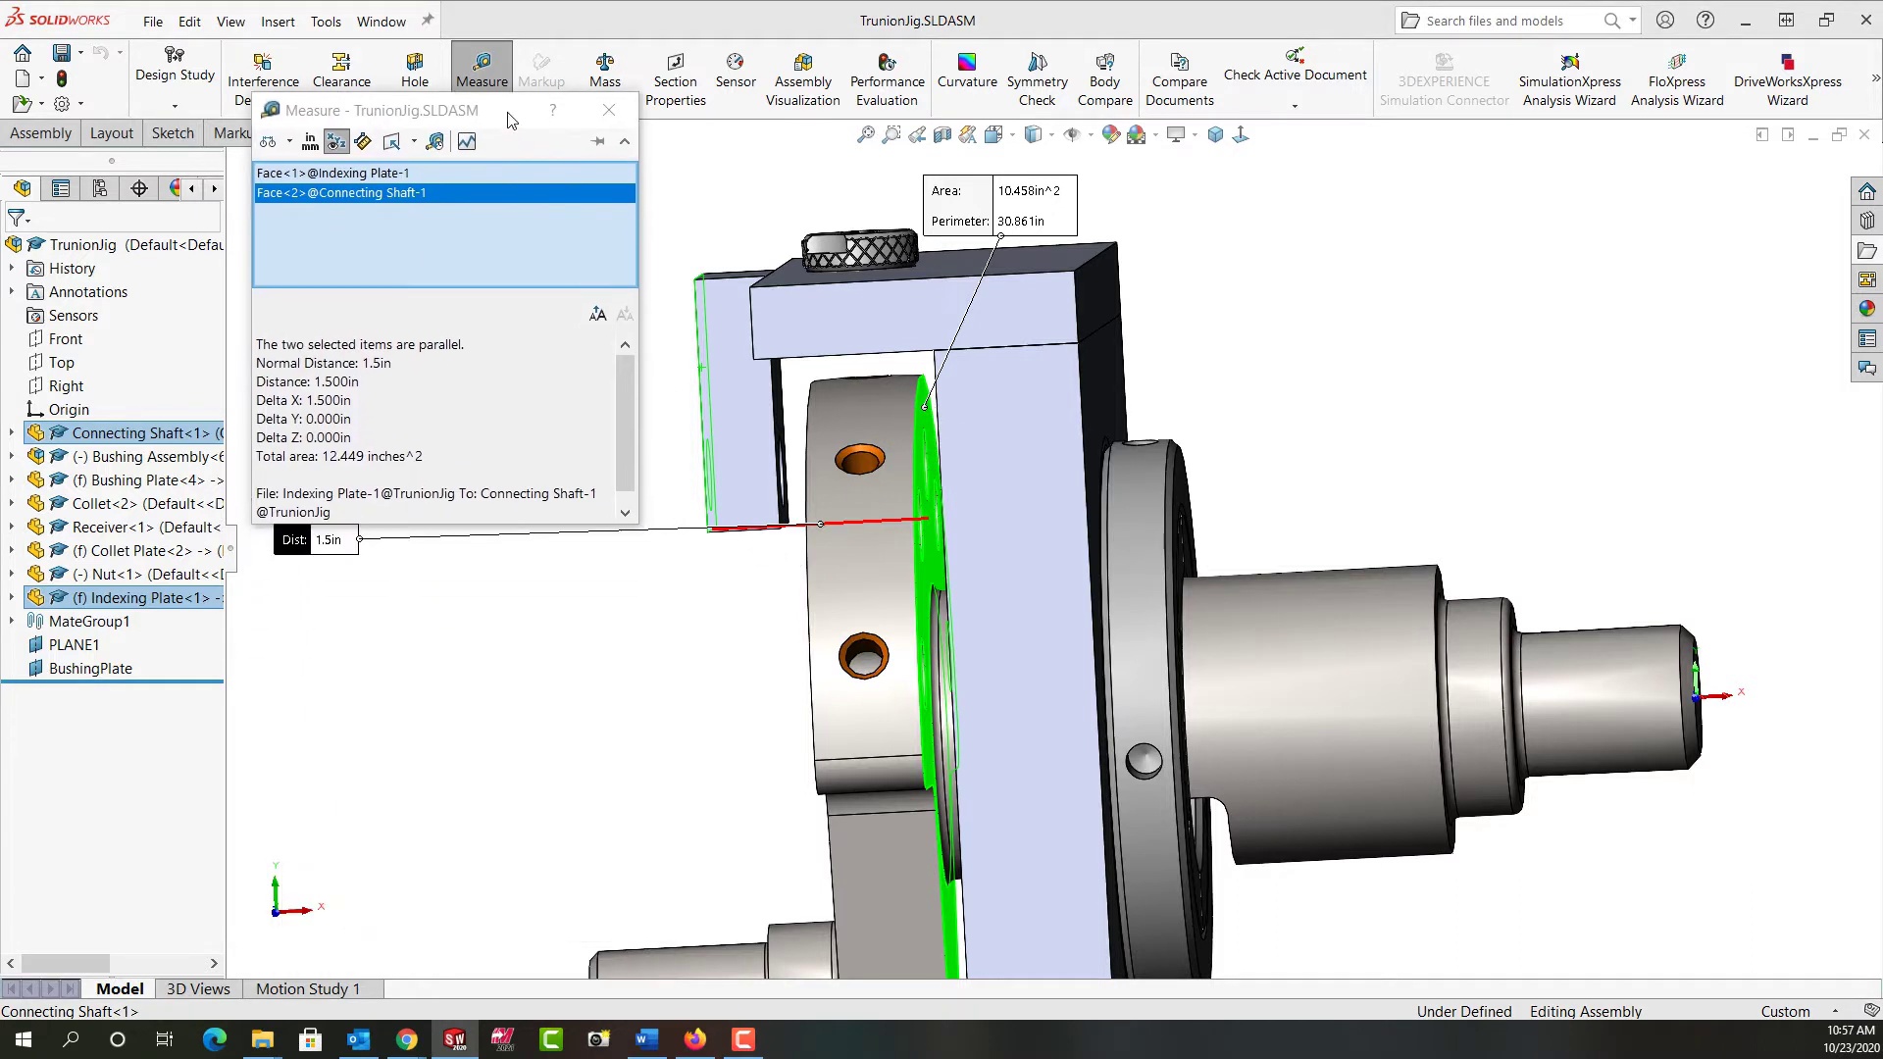
drag(338, 541, 637, 602)
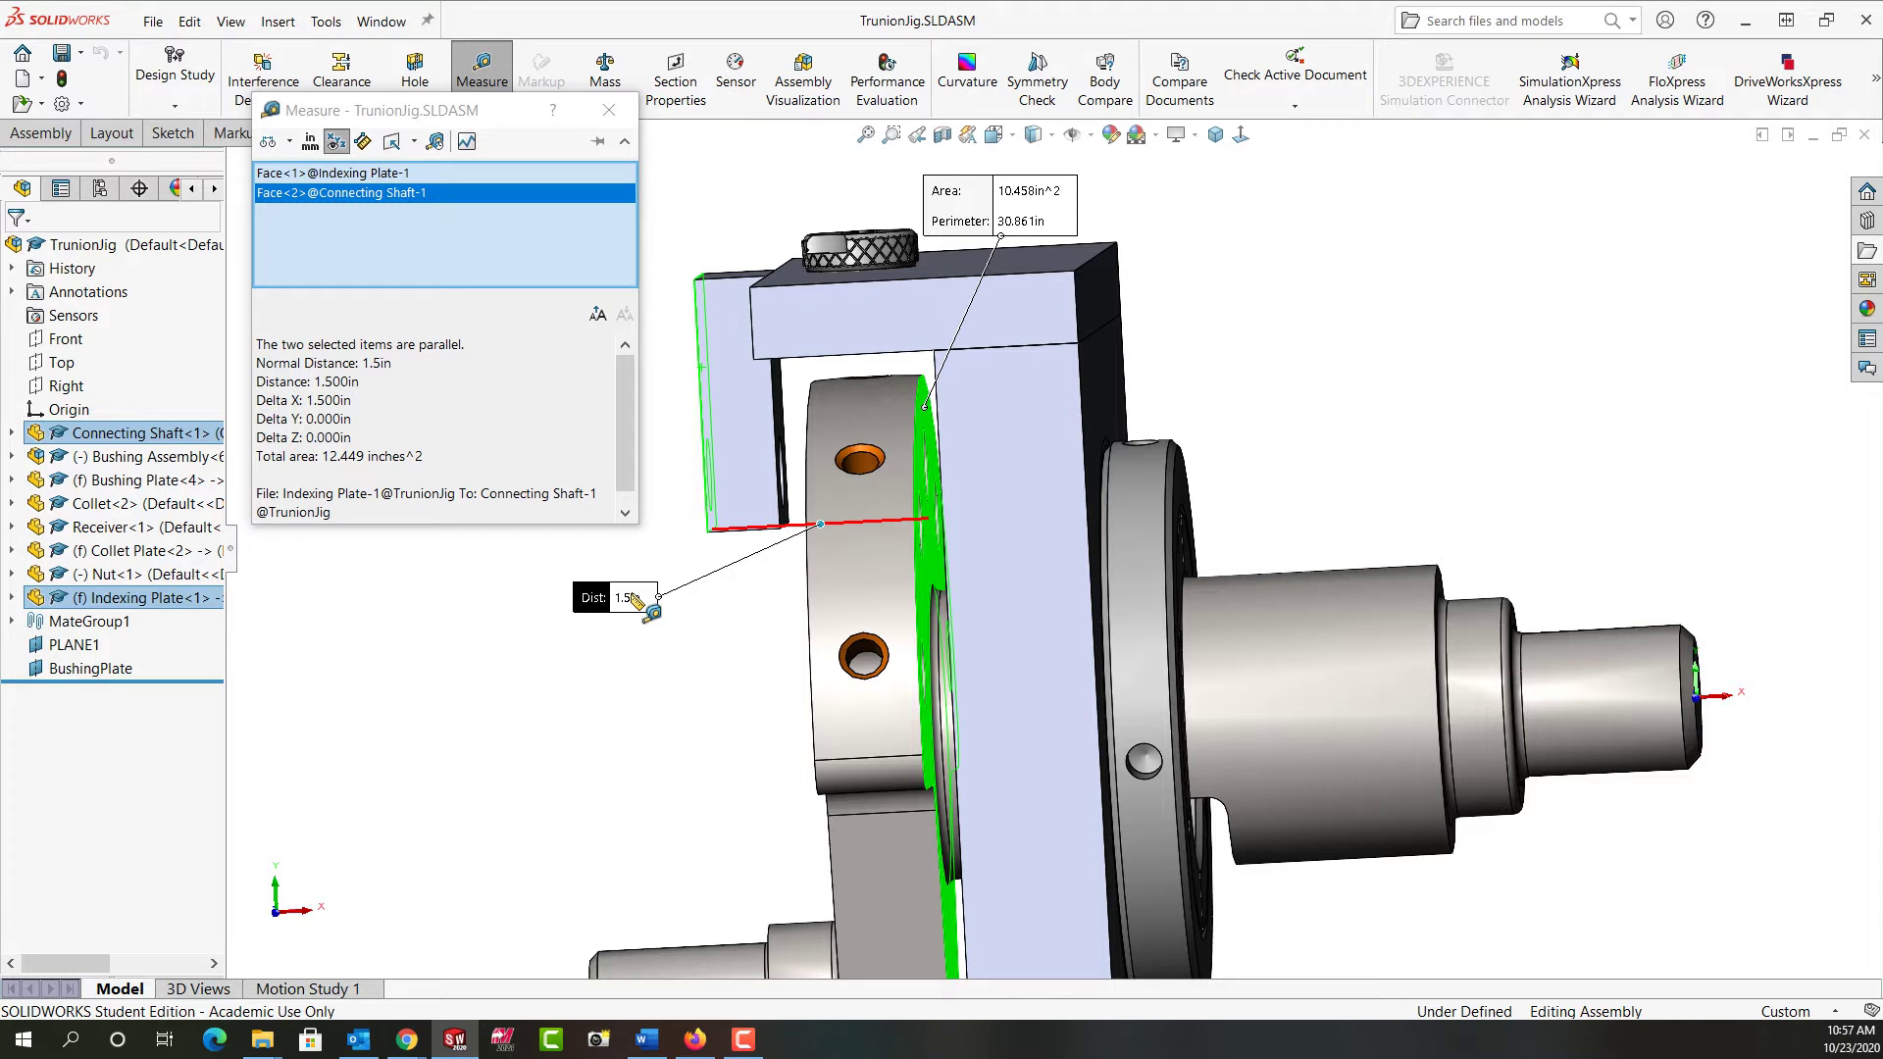
click(609, 111)
click(546, 341)
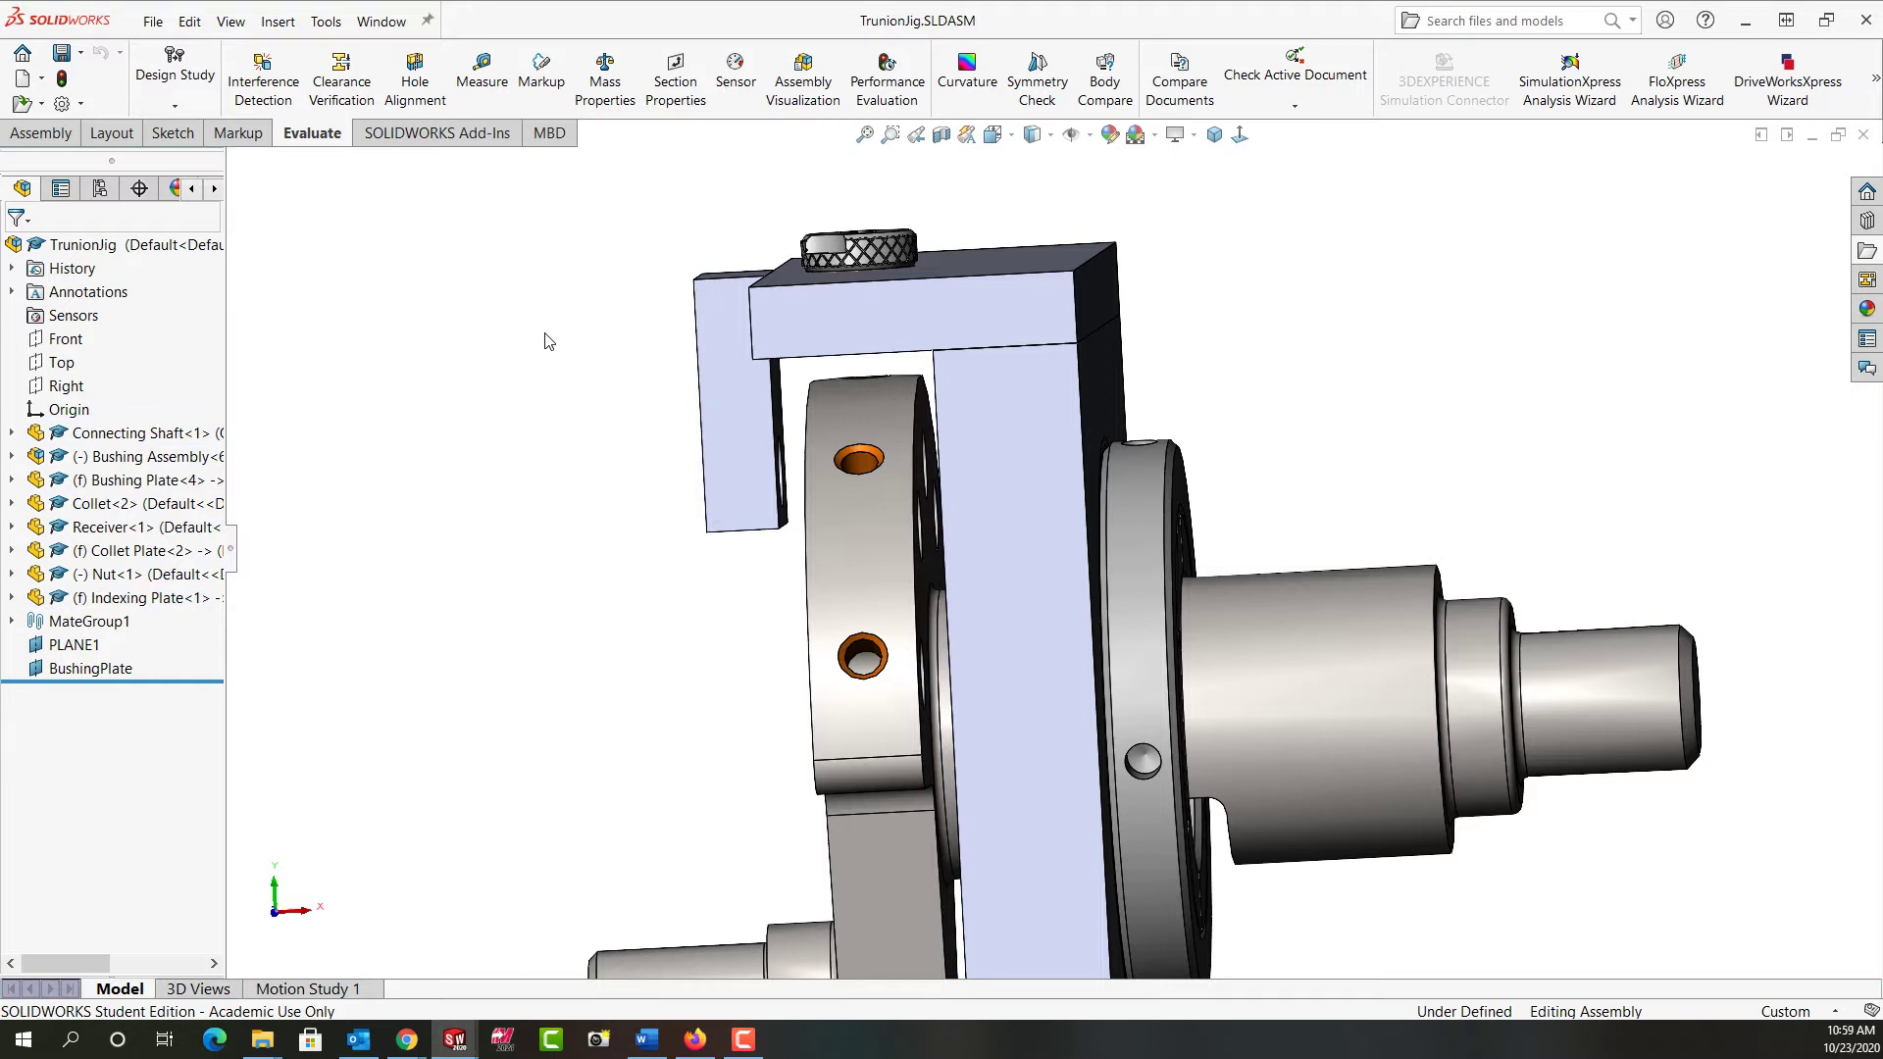
- Insert the Indexing Pin component and place it beside the Indexing Plate
click(42, 135)
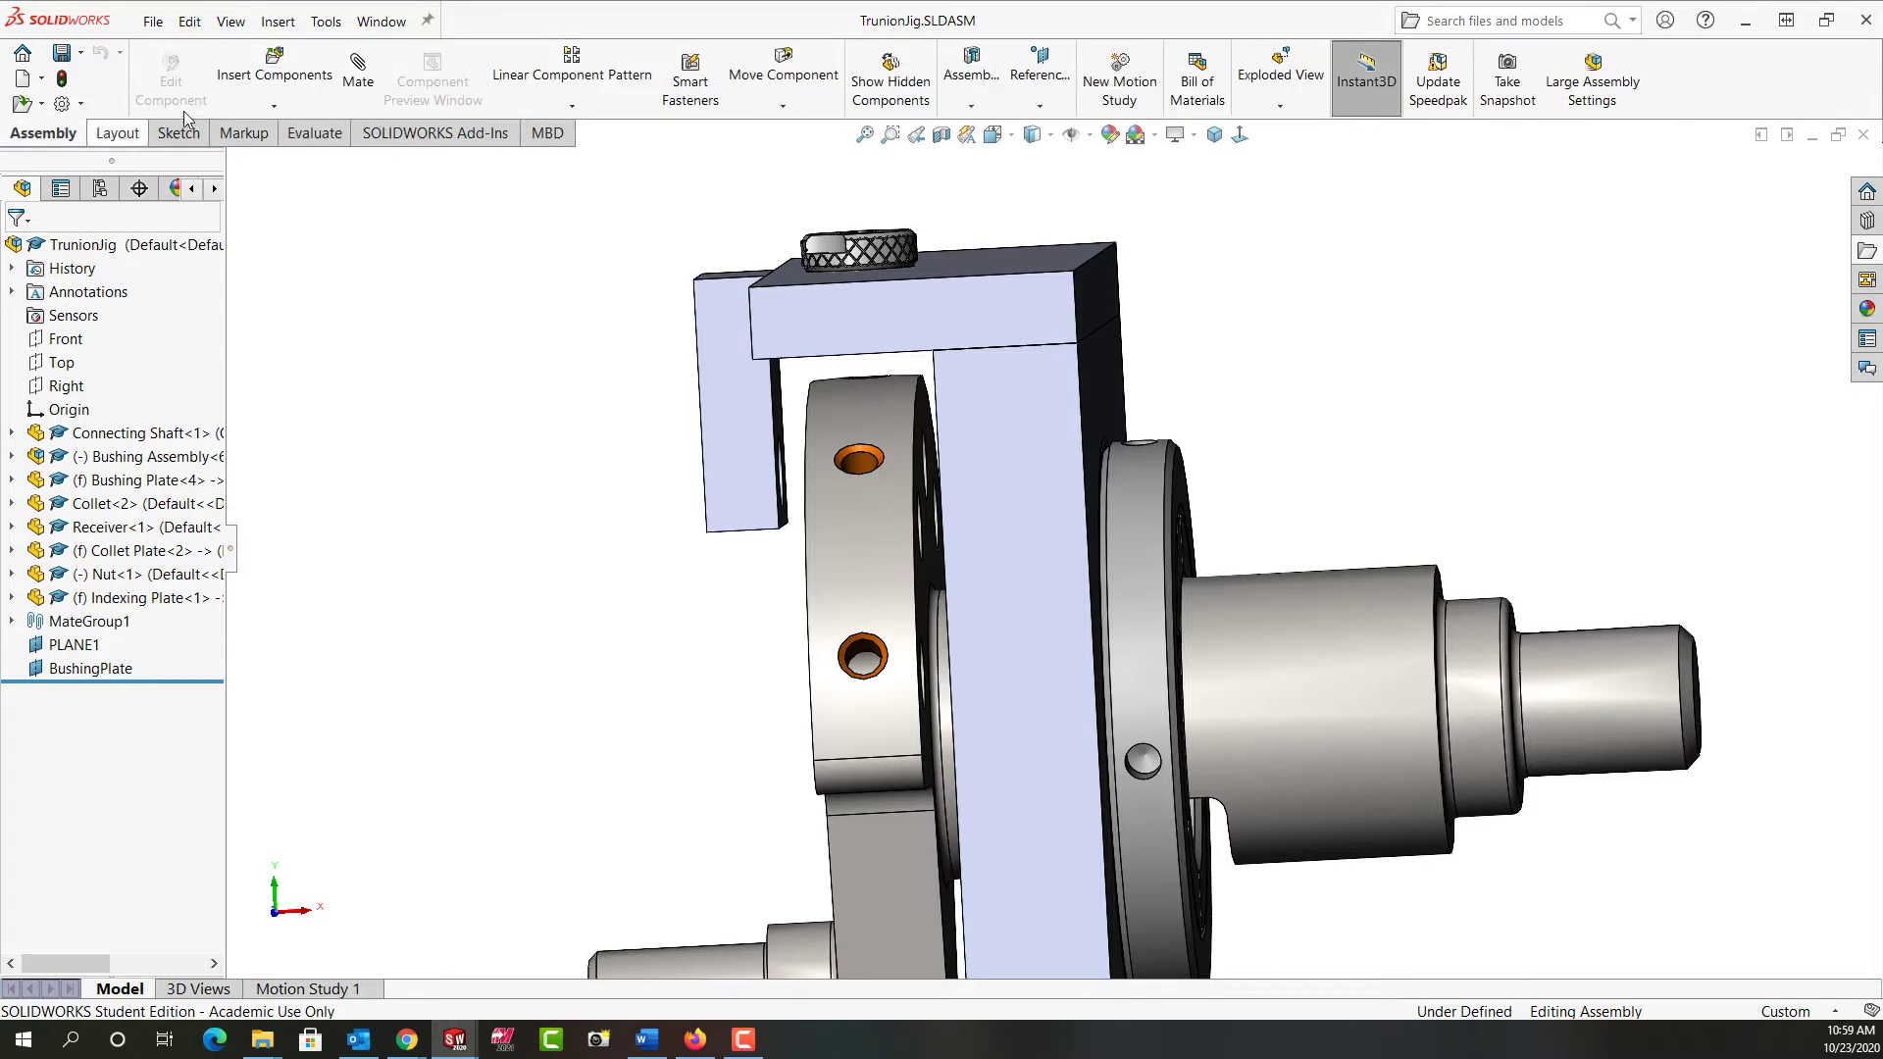
click(282, 78)
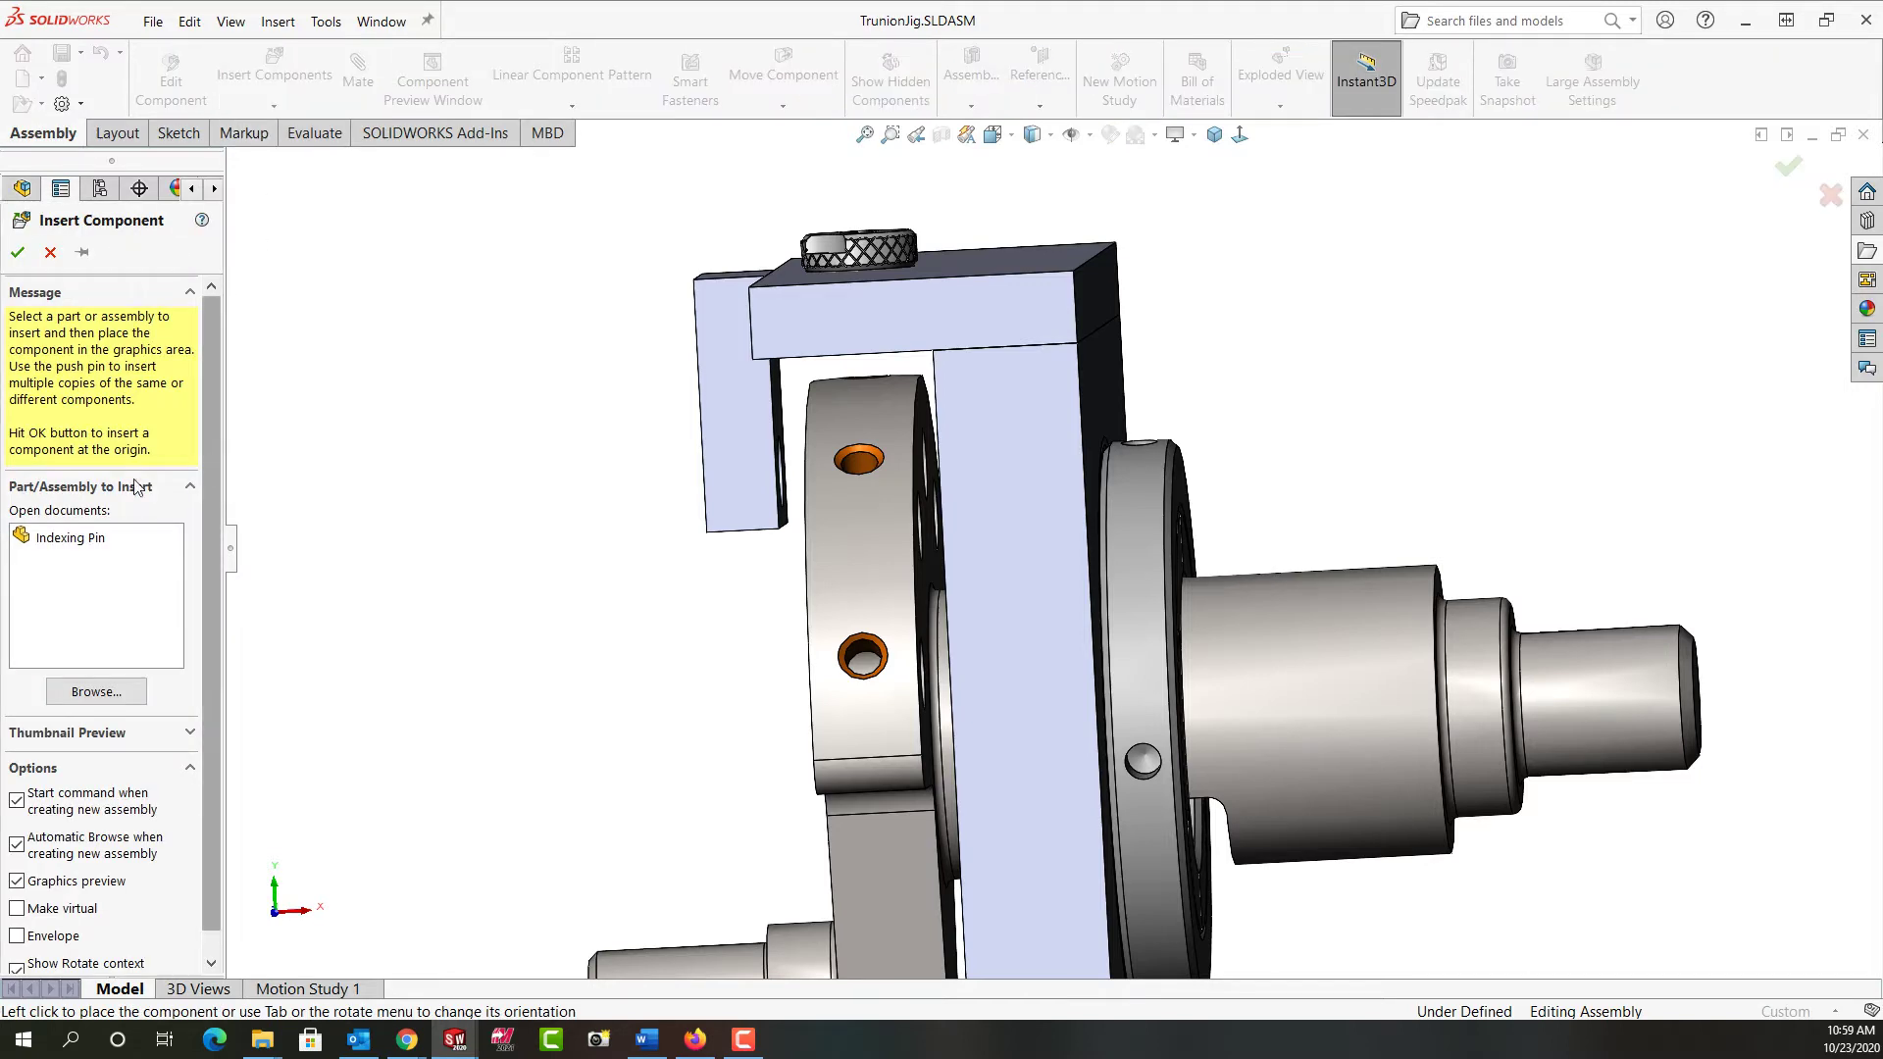
click(51, 542)
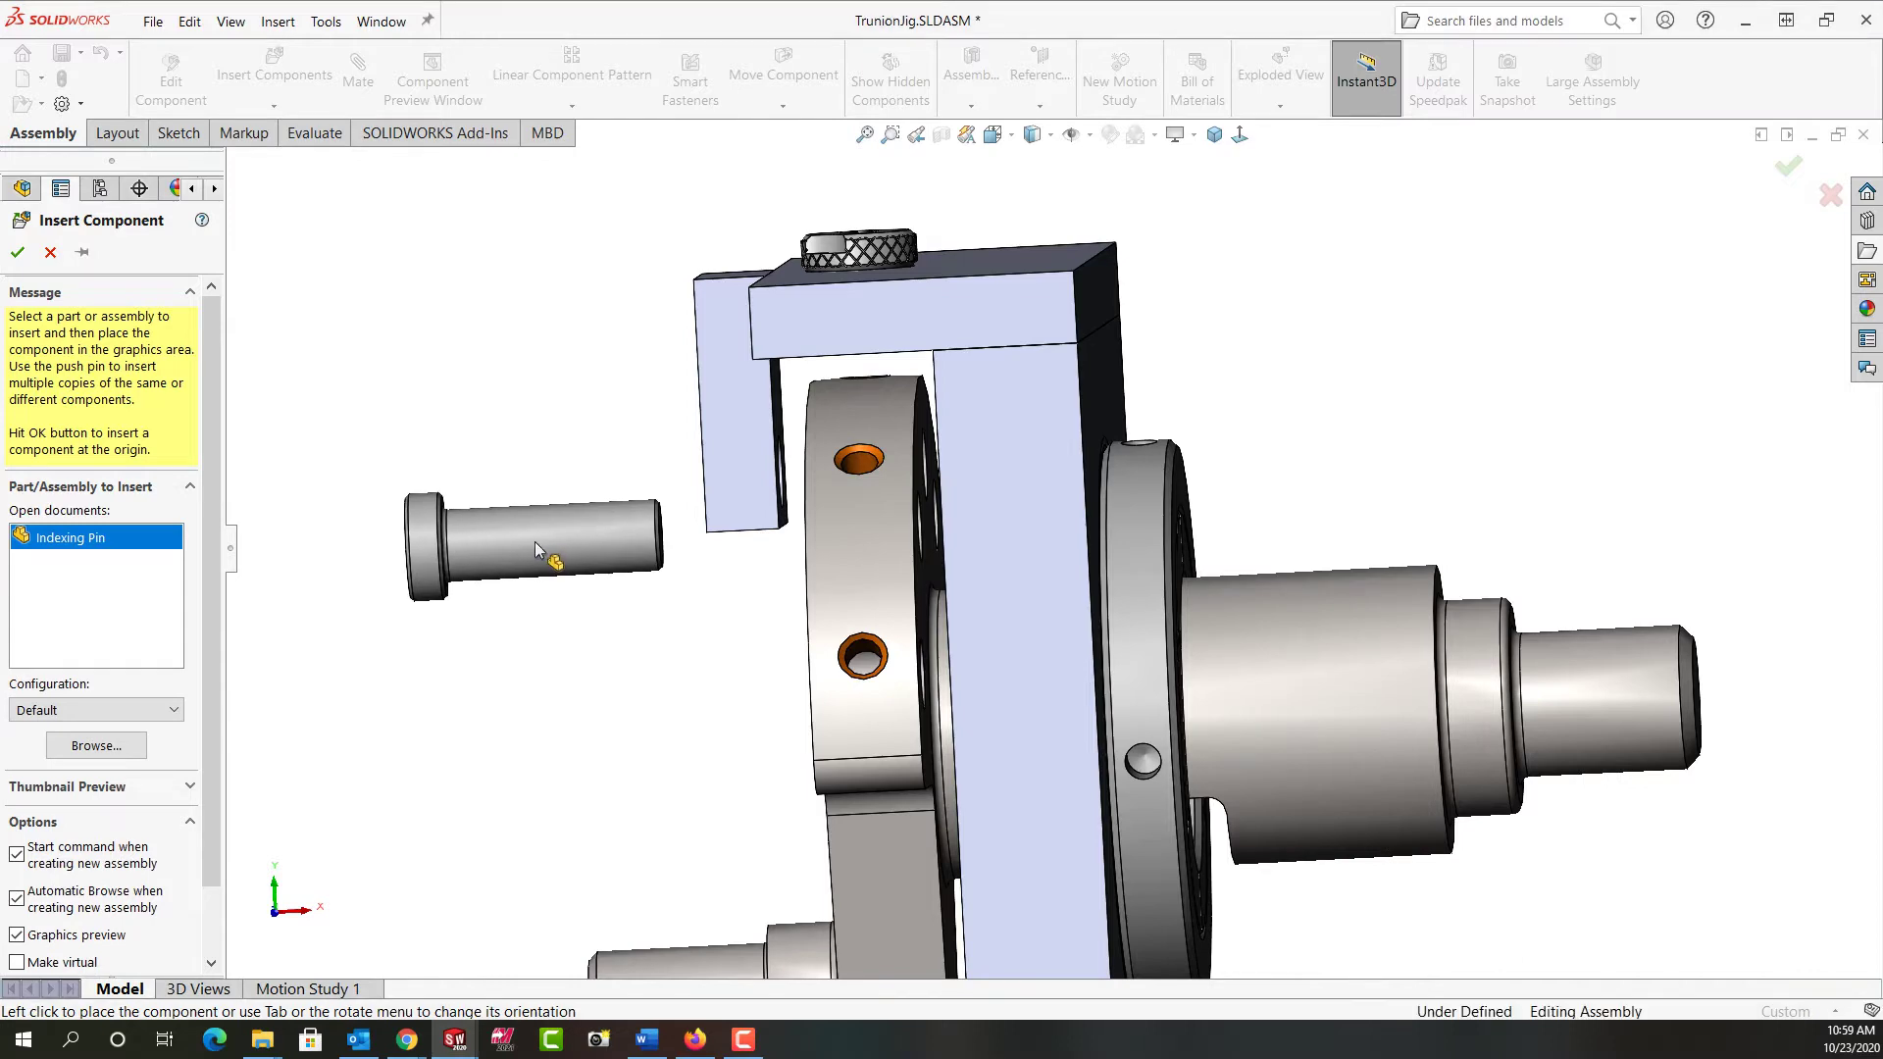
click(538, 549)
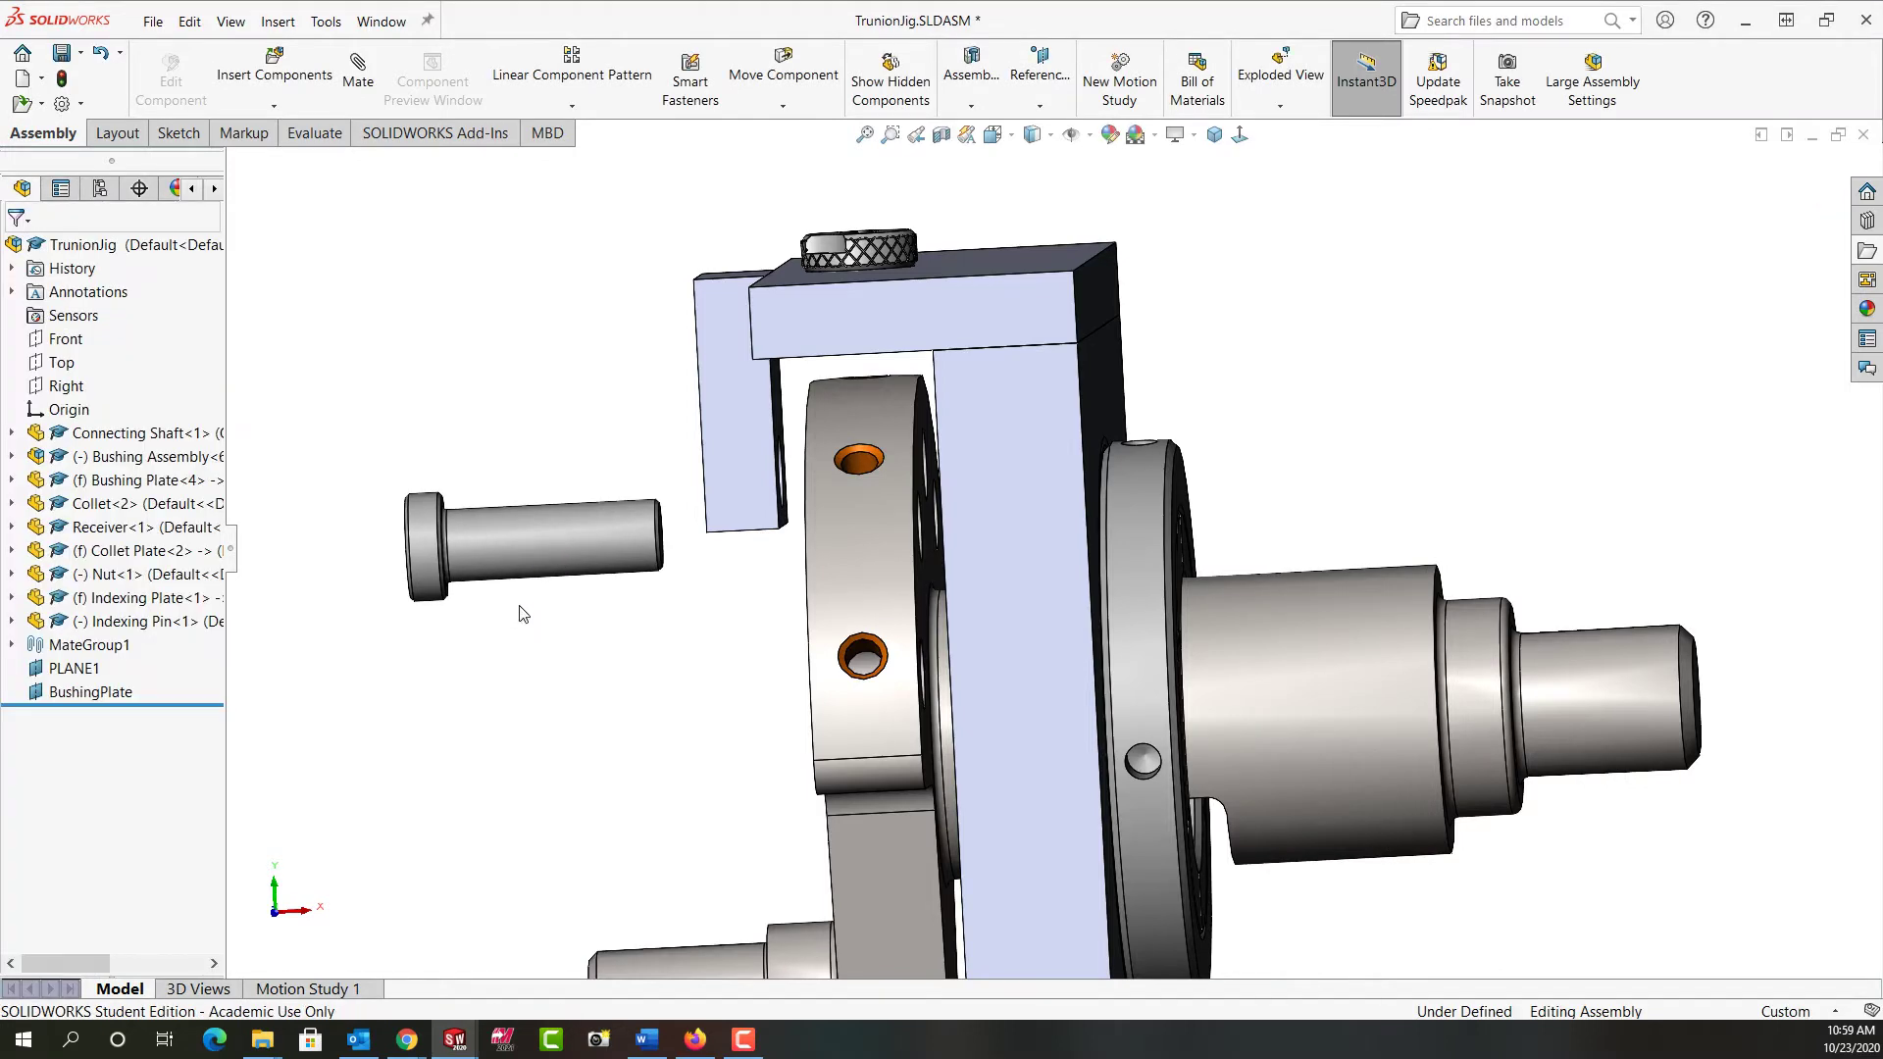
- Mate the pin's cylindrical face concentric with the plate hole, then slide it along the axis
middle_drag(508, 593, 574, 546)
click(575, 547)
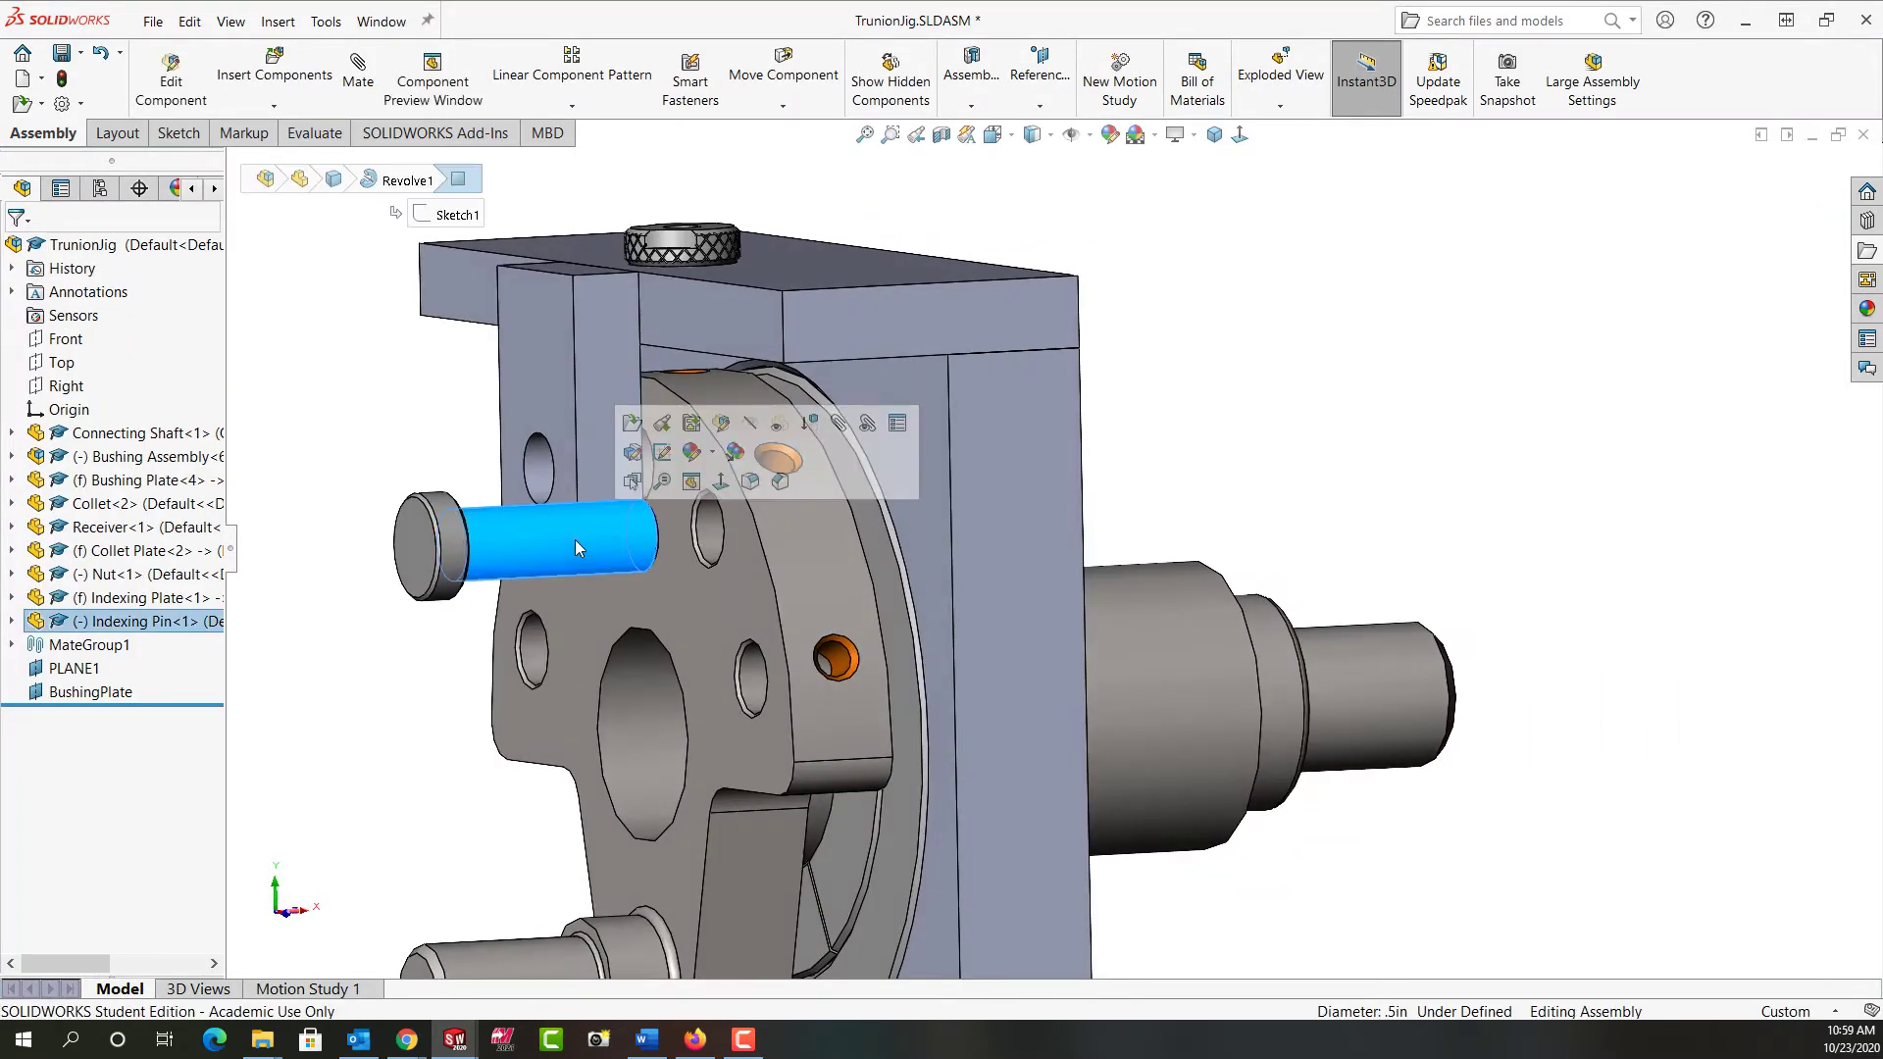
ctrl+click(537, 471)
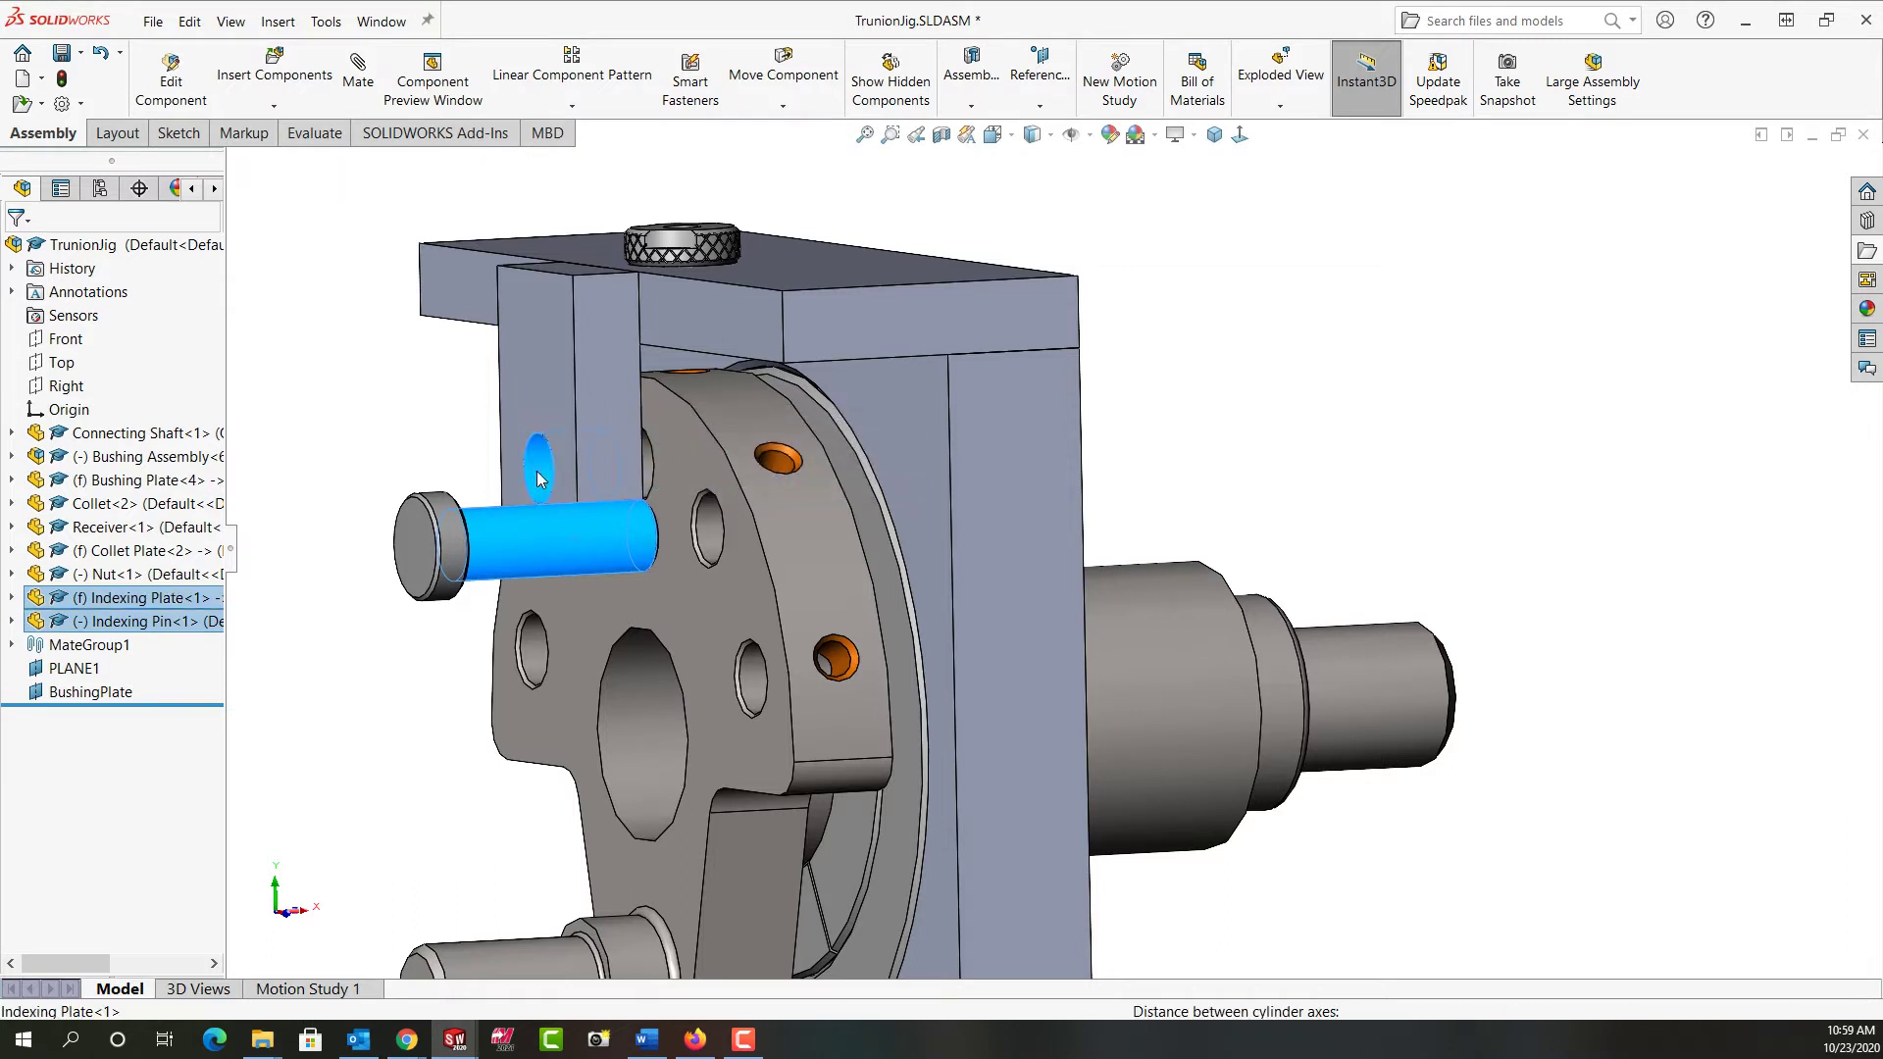
click(686, 459)
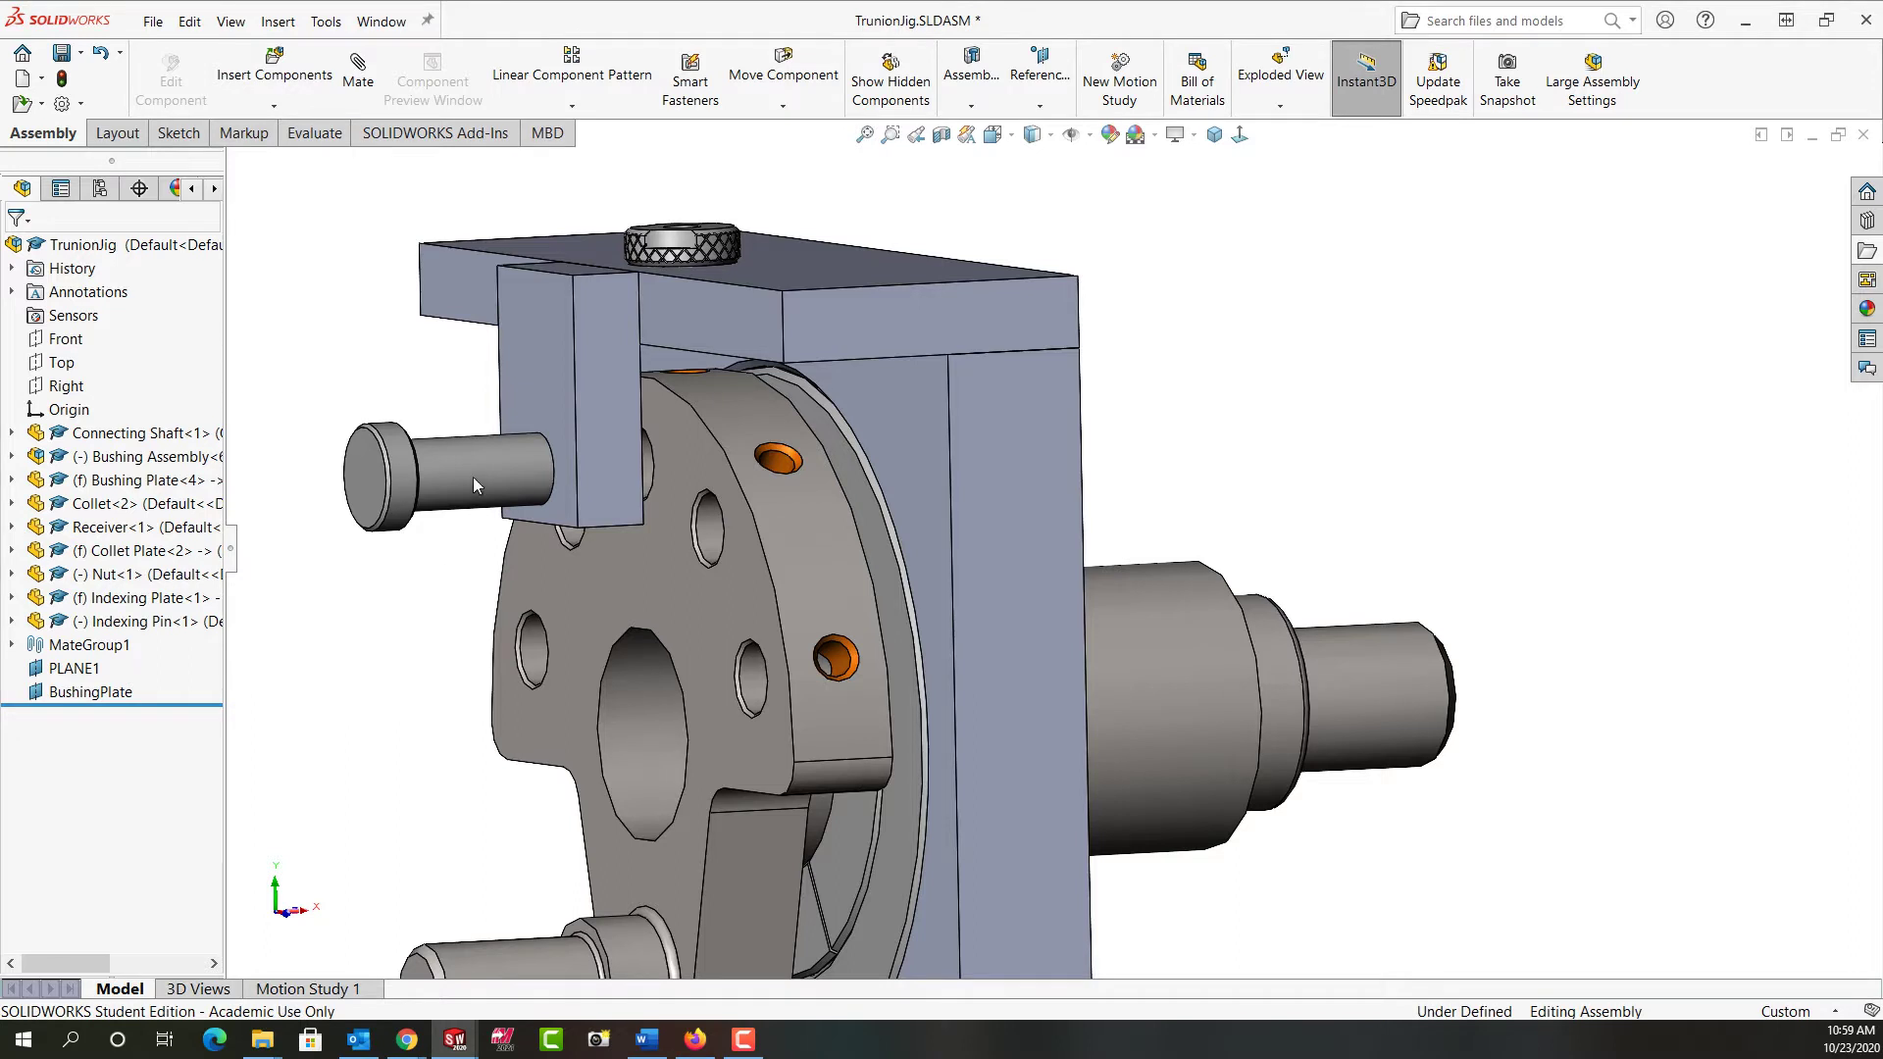
drag(473, 476, 568, 439)
click(380, 568)
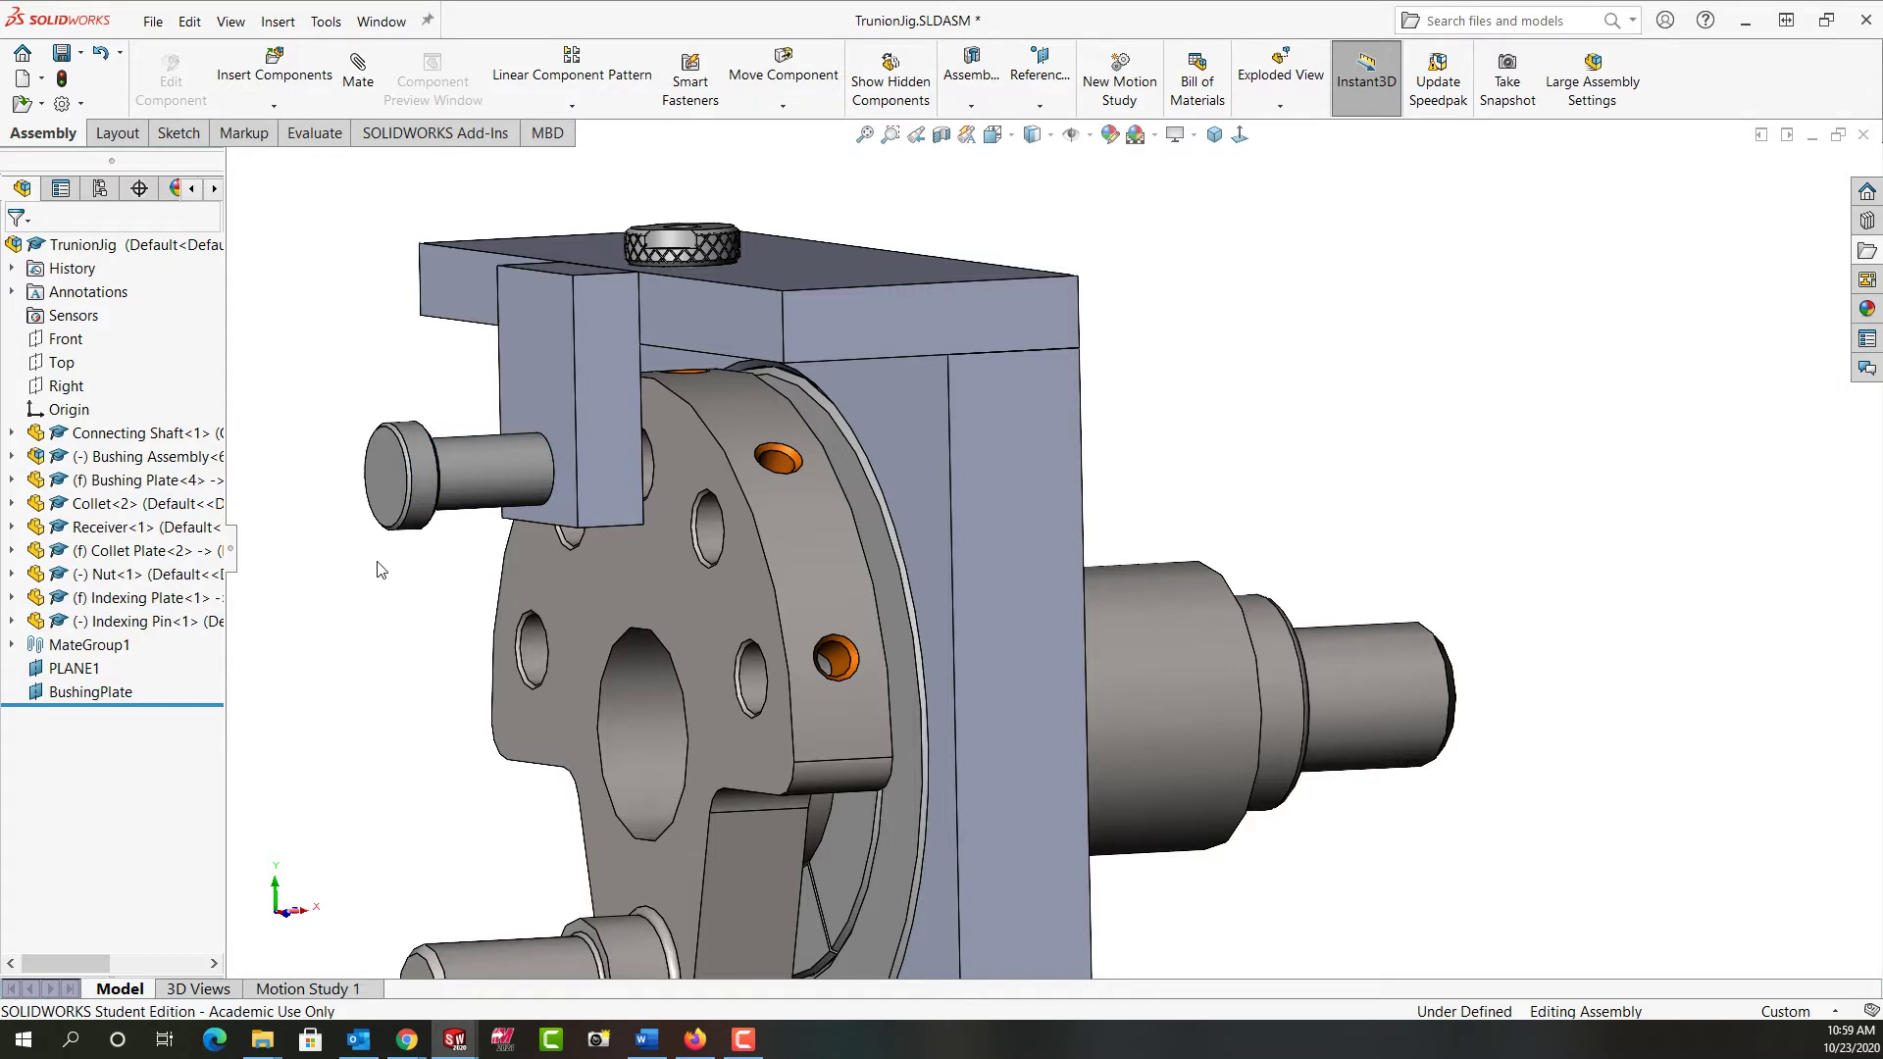
- Select the underside of the pin head and the Indexing Plate's front face for a mate
click(562, 381)
middle_drag(561, 381, 466, 435)
click(466, 430)
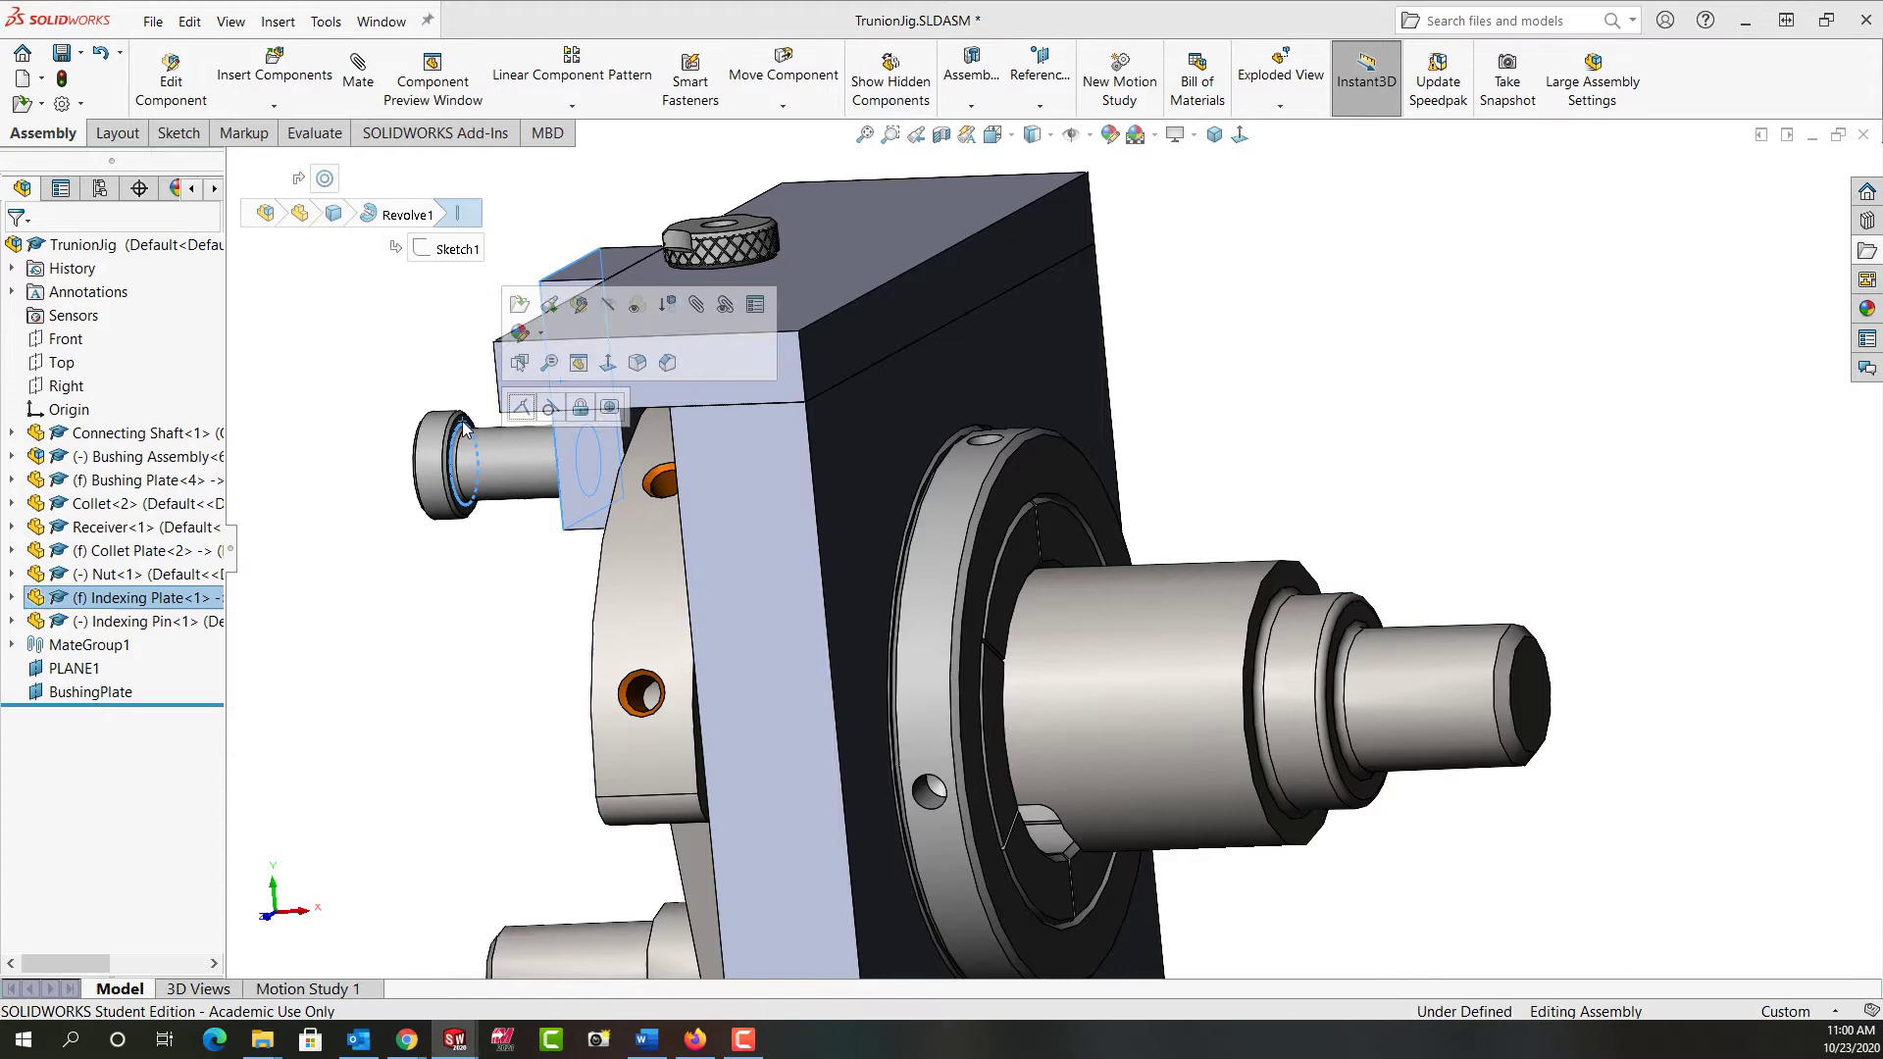
scroll(466, 427, down, 3)
click(477, 353)
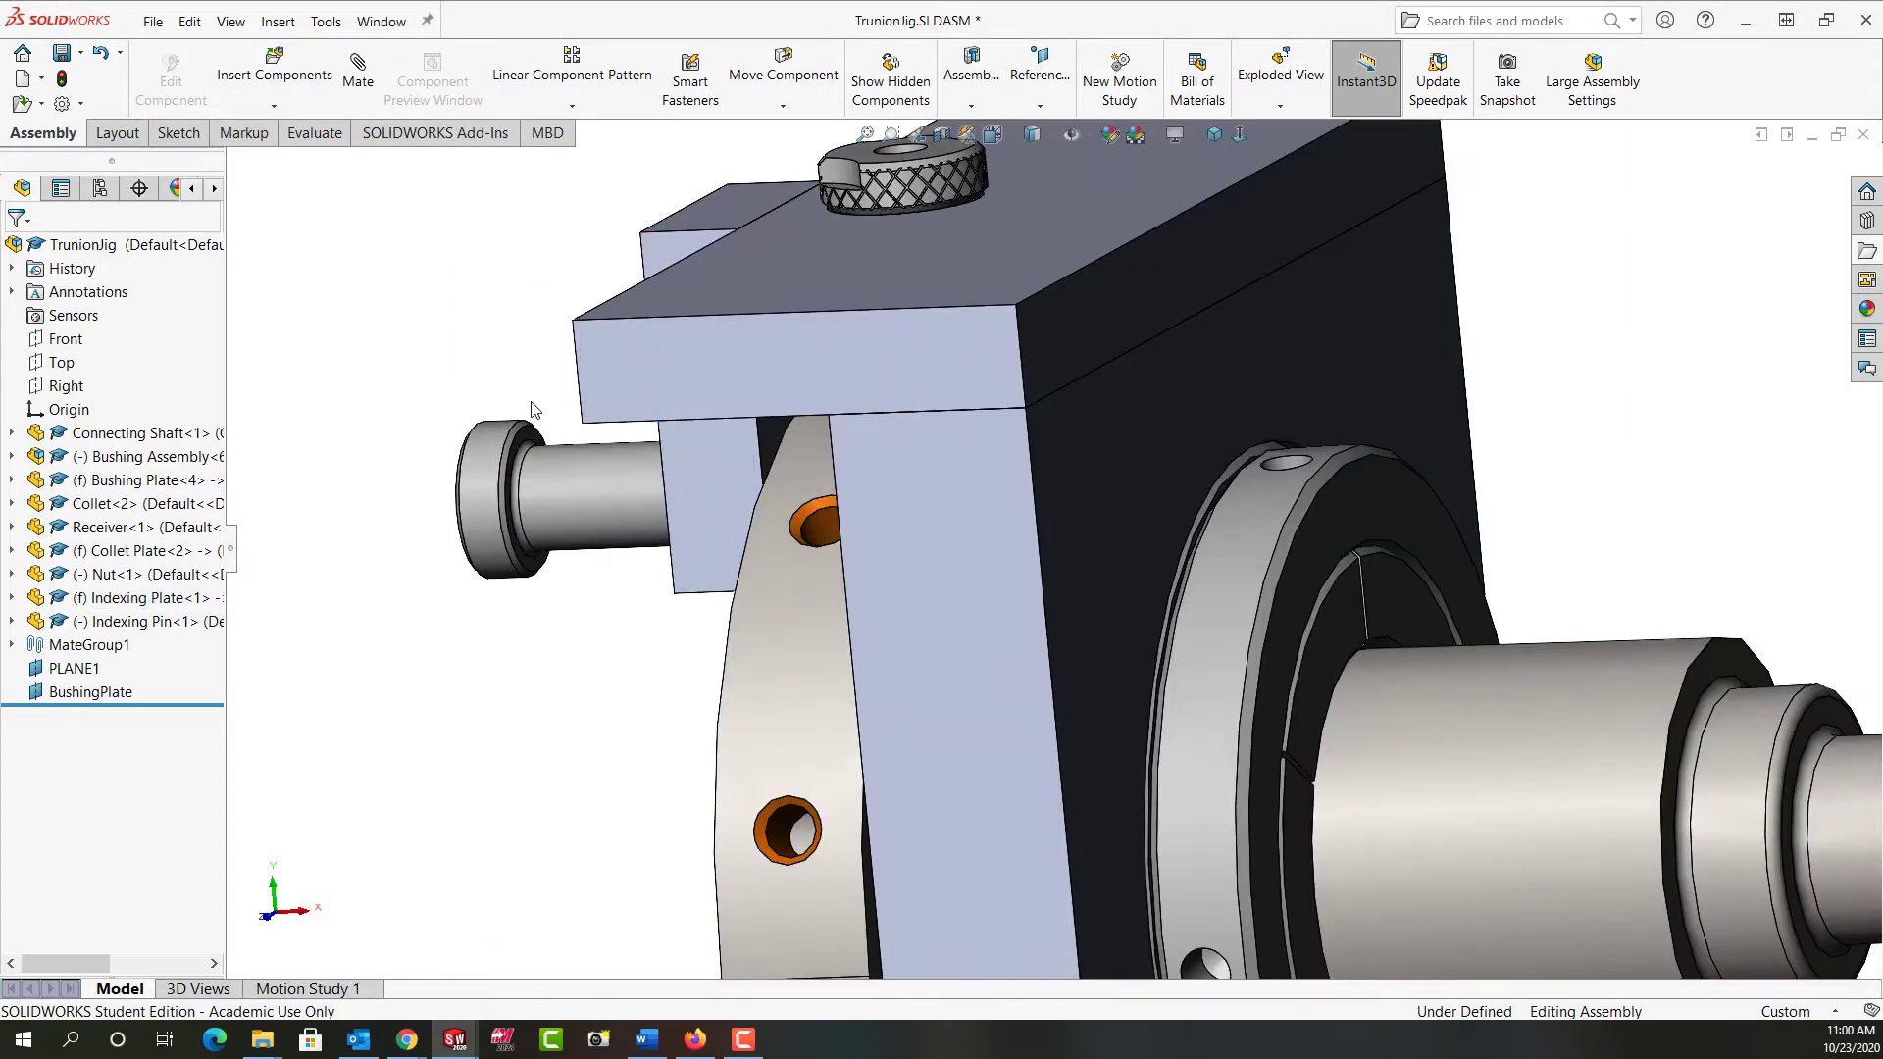
scroll(525, 408, down, 3)
click(614, 486)
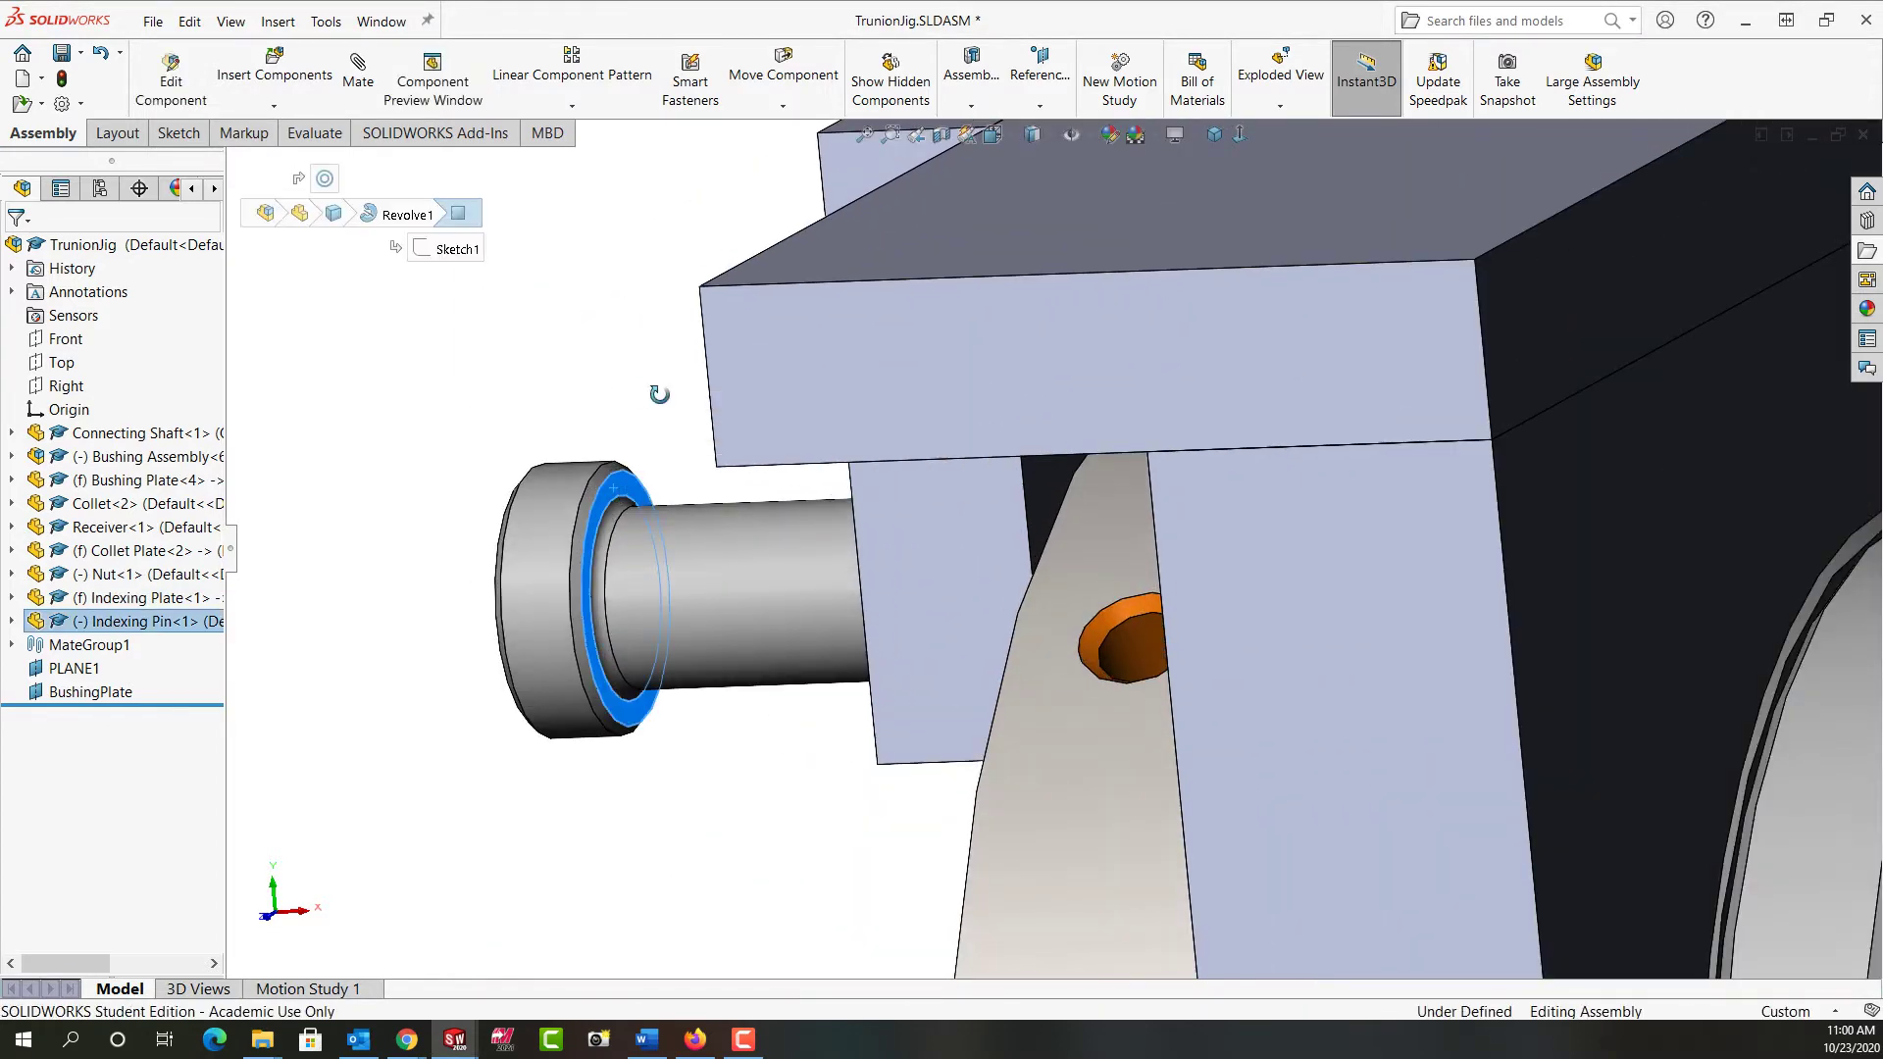
middle_drag(660, 391, 758, 385)
ctrl+click(861, 387)
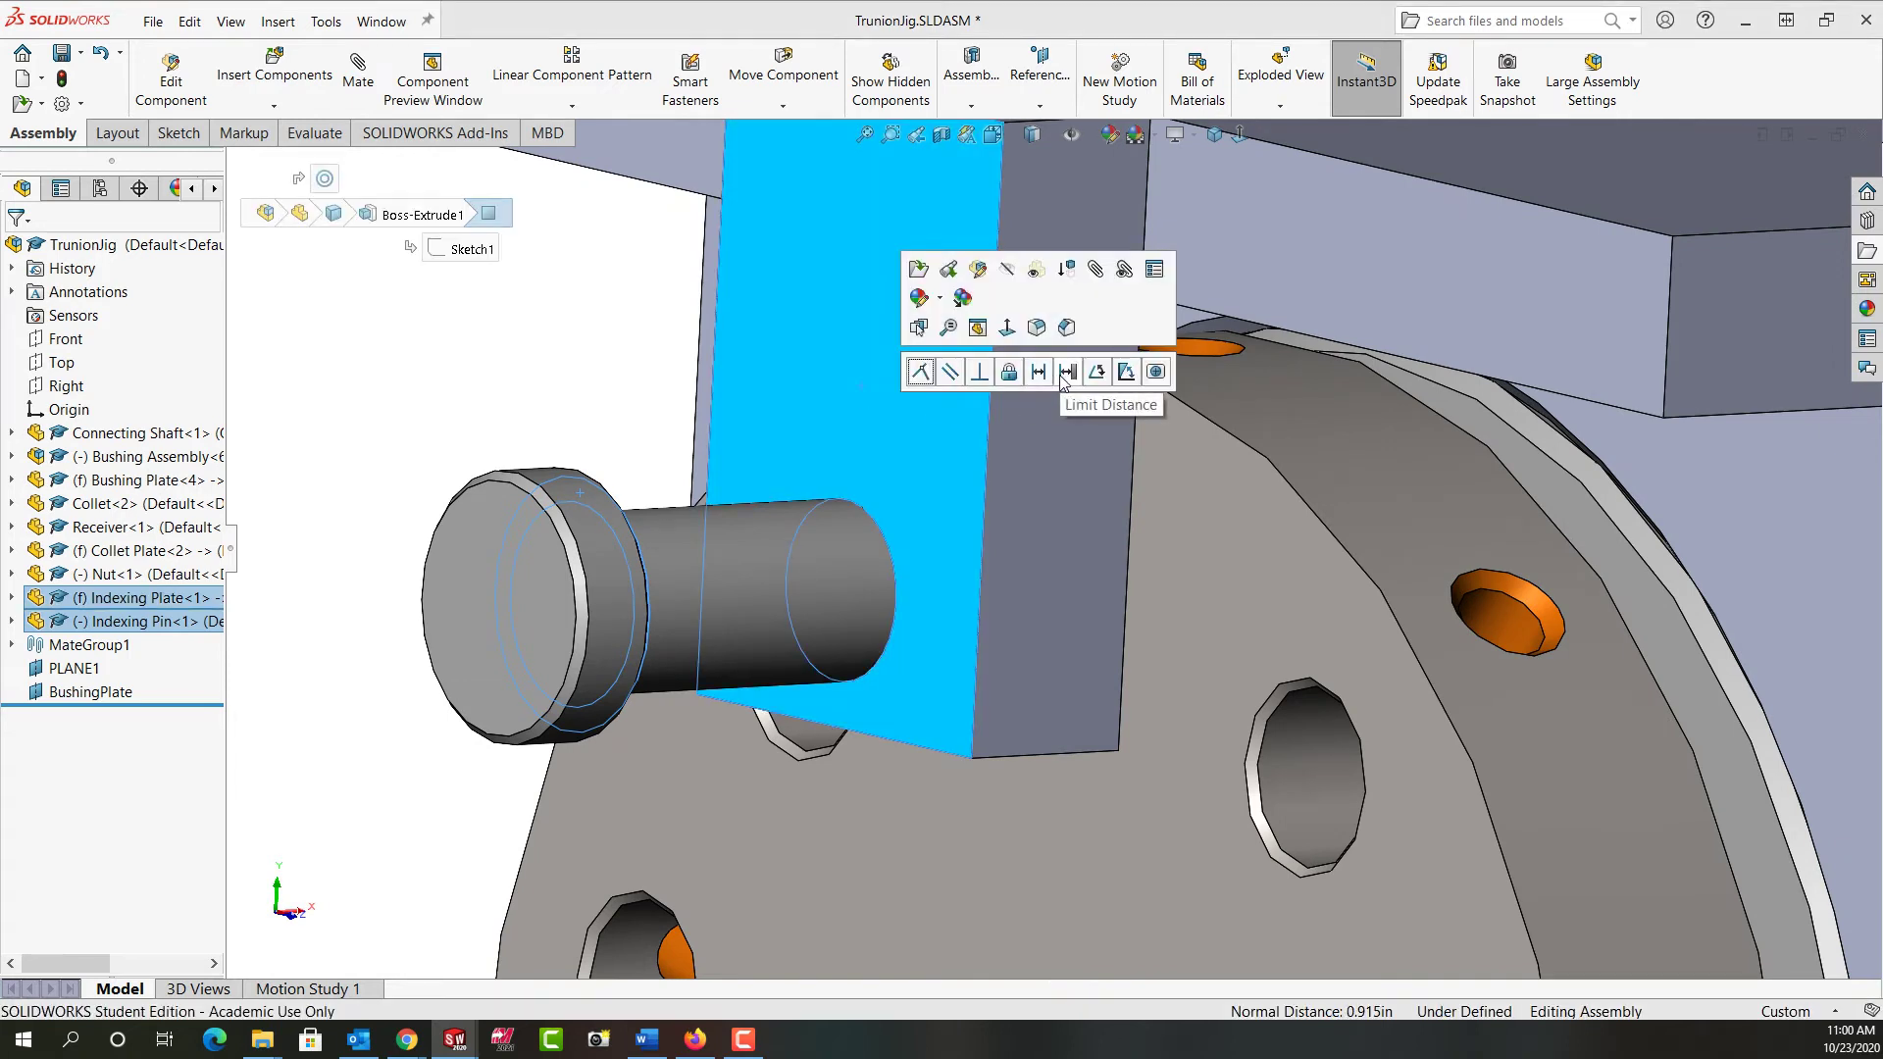
- Create a distance-range mate with the second distance set to 1.00 in and accept it
click(1067, 373)
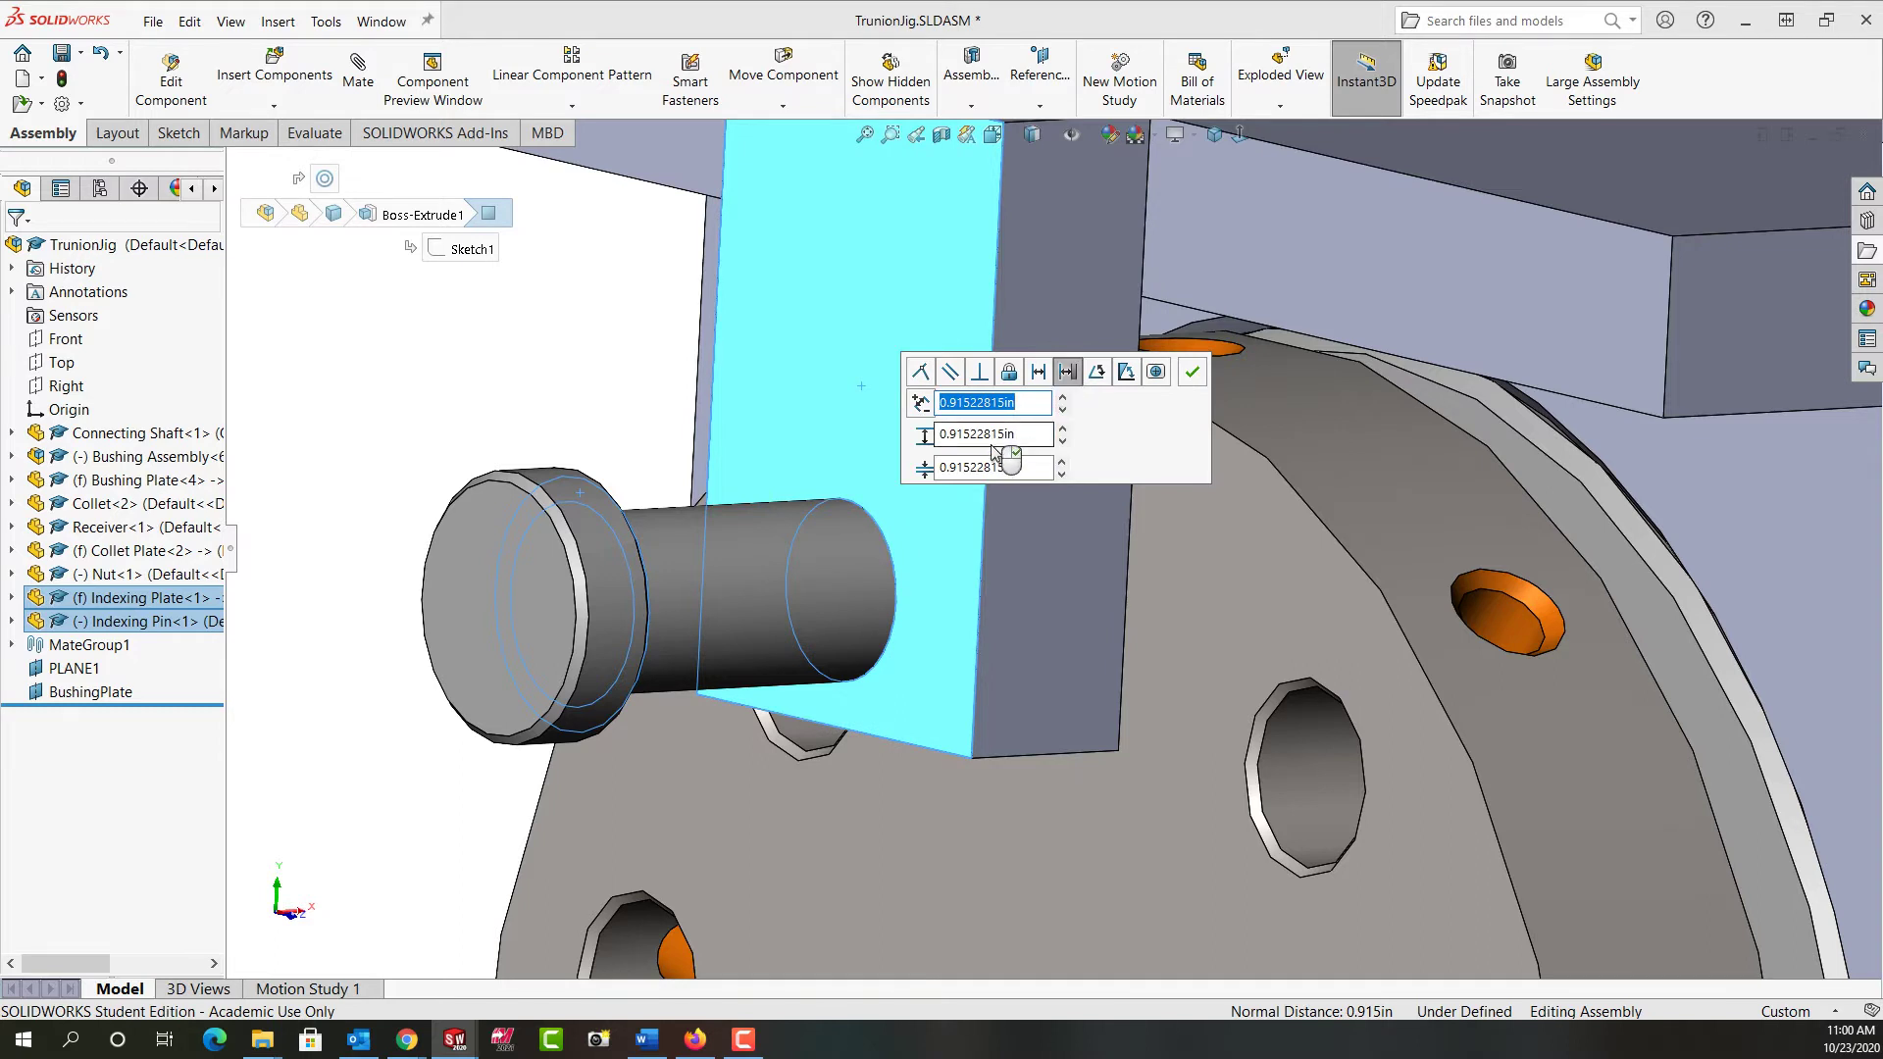
click(1023, 469)
drag(1023, 471, 932, 470)
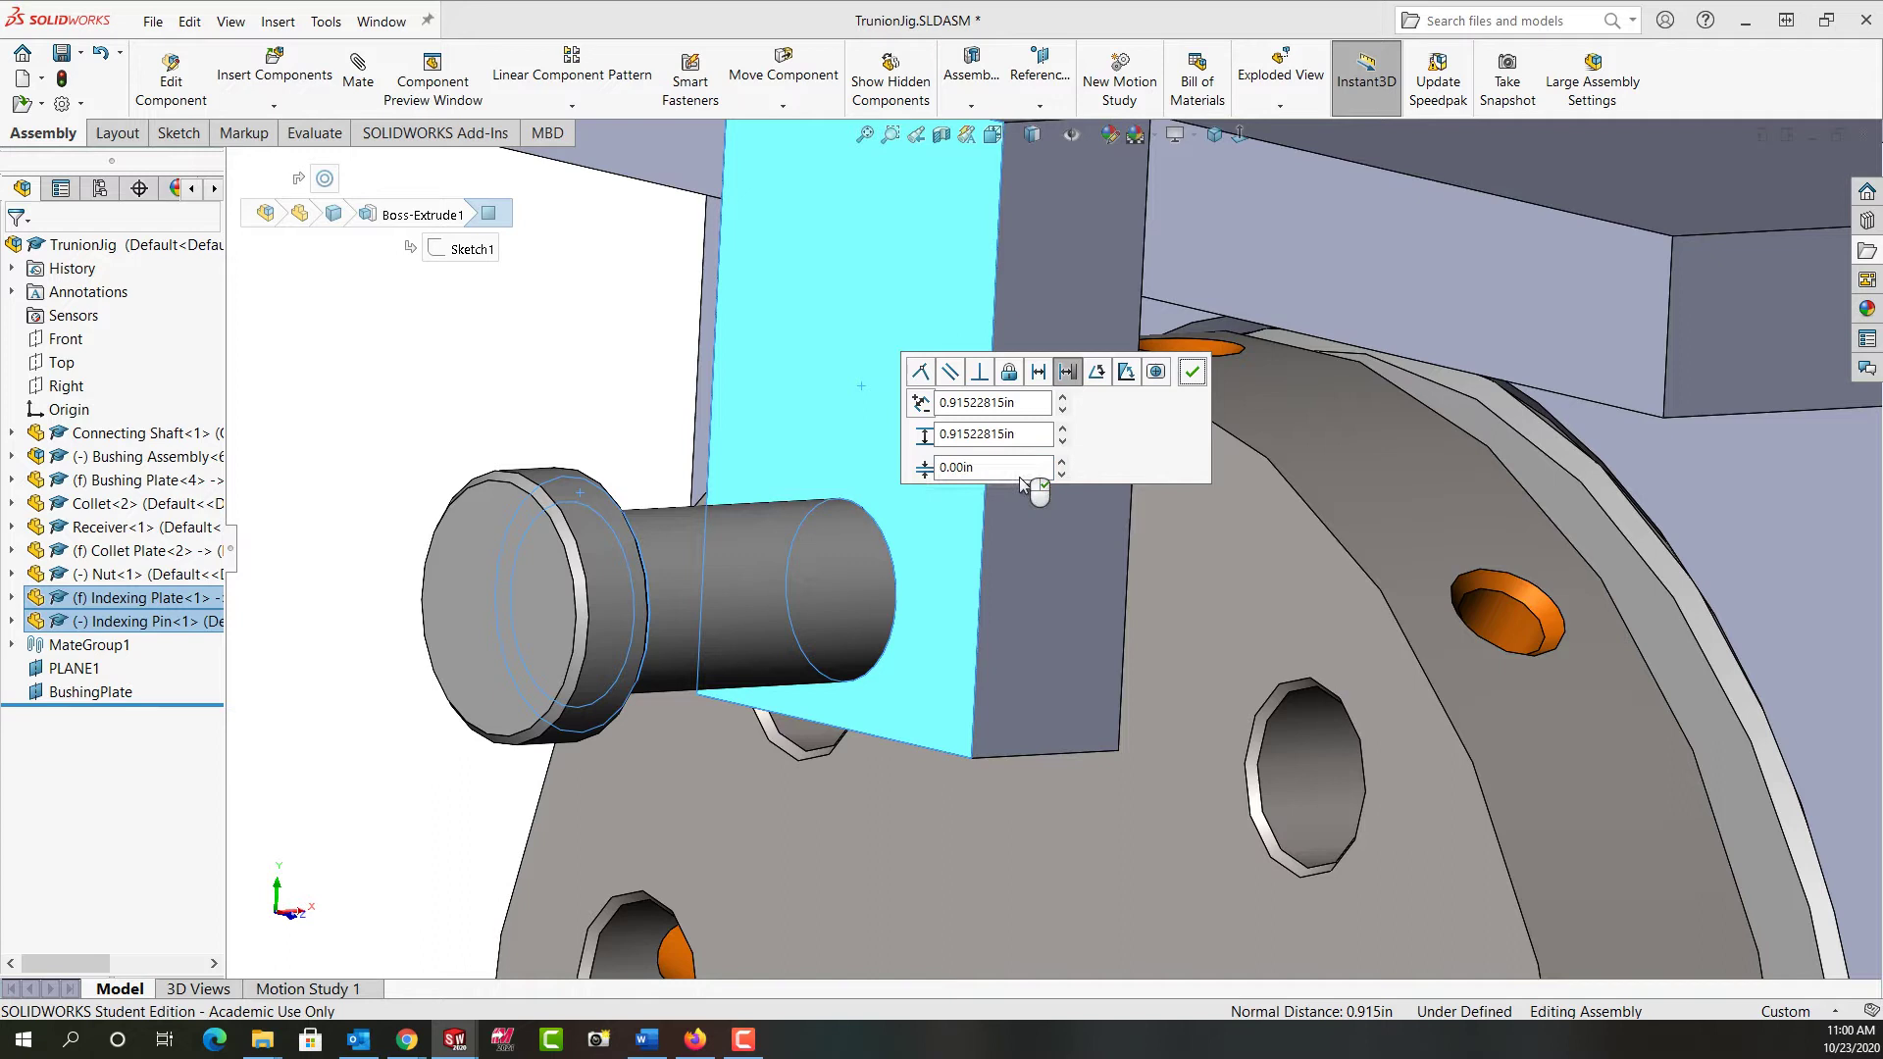
click(1029, 435)
drag(1020, 435, 931, 437)
text(1)
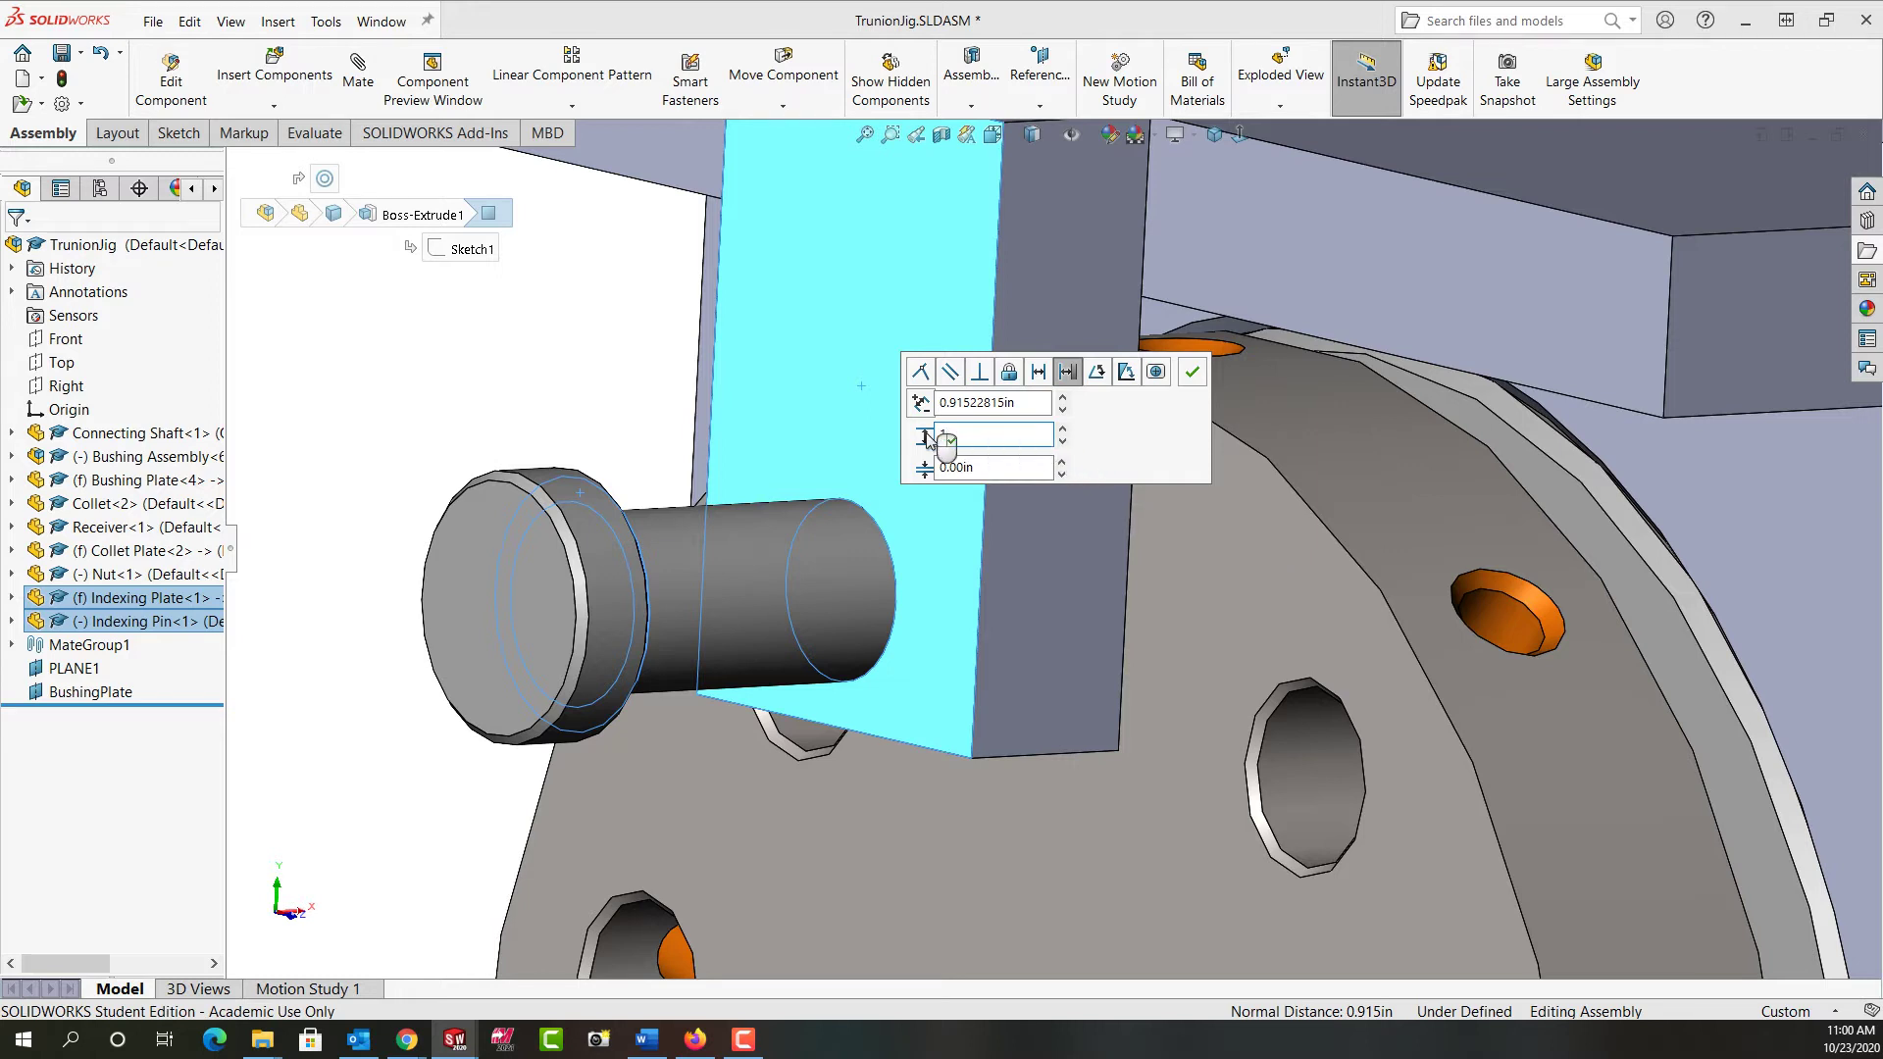
key(Return)
click(1193, 371)
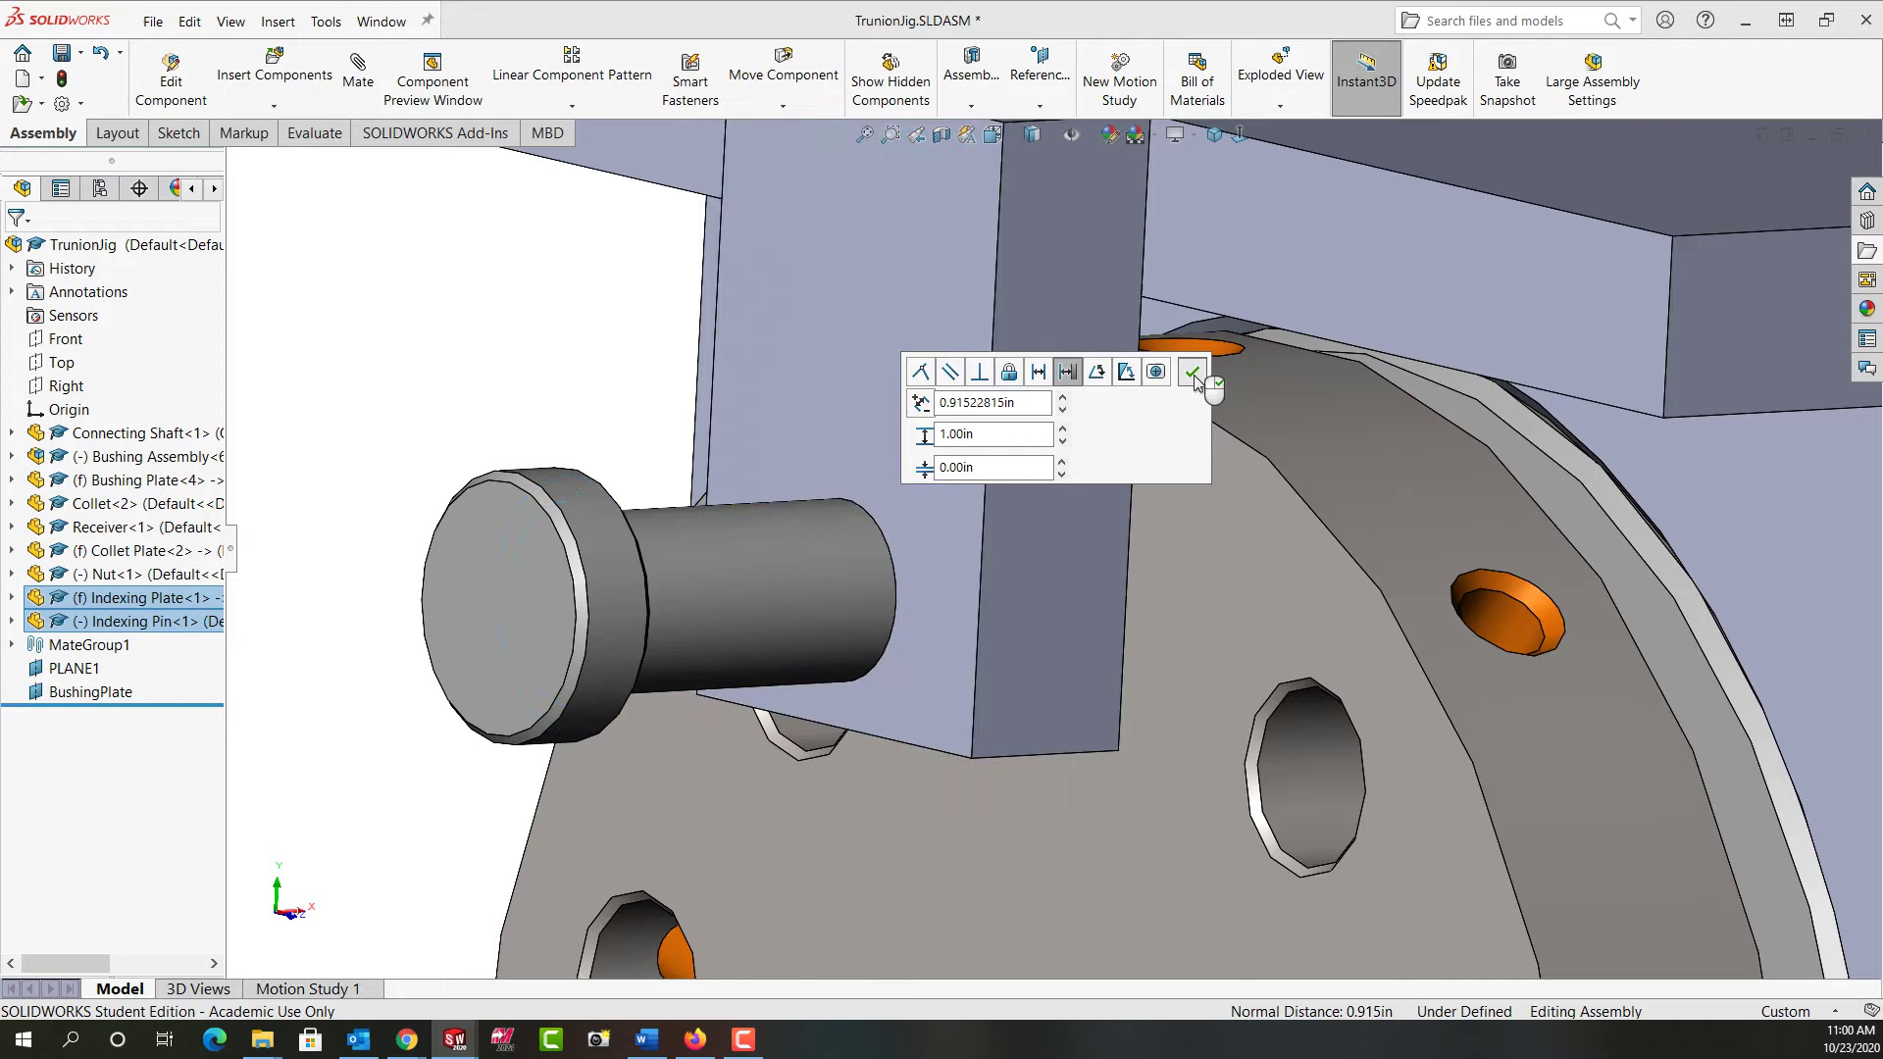
- Drag the indexing pin into the plate's hole and back out to check it slides
middle_drag(495, 294, 397, 273)
click(679, 587)
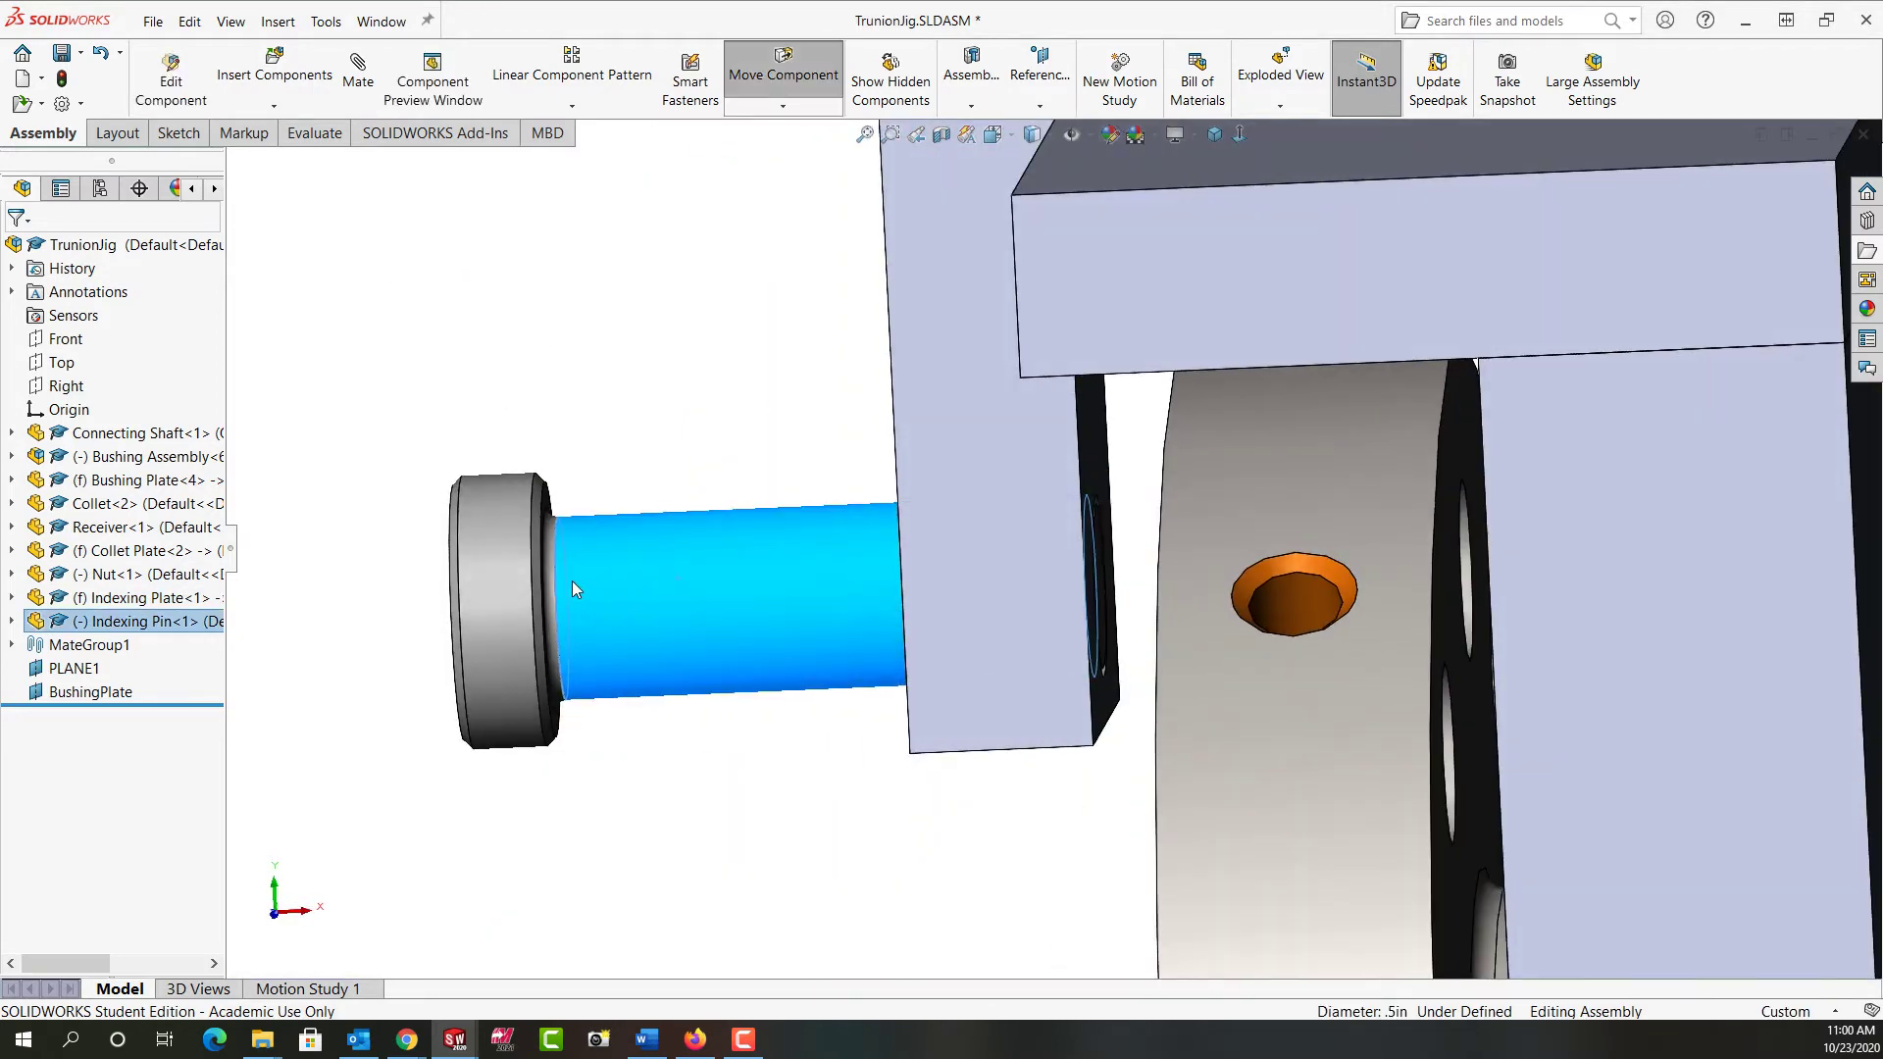
drag(575, 585, 988, 602)
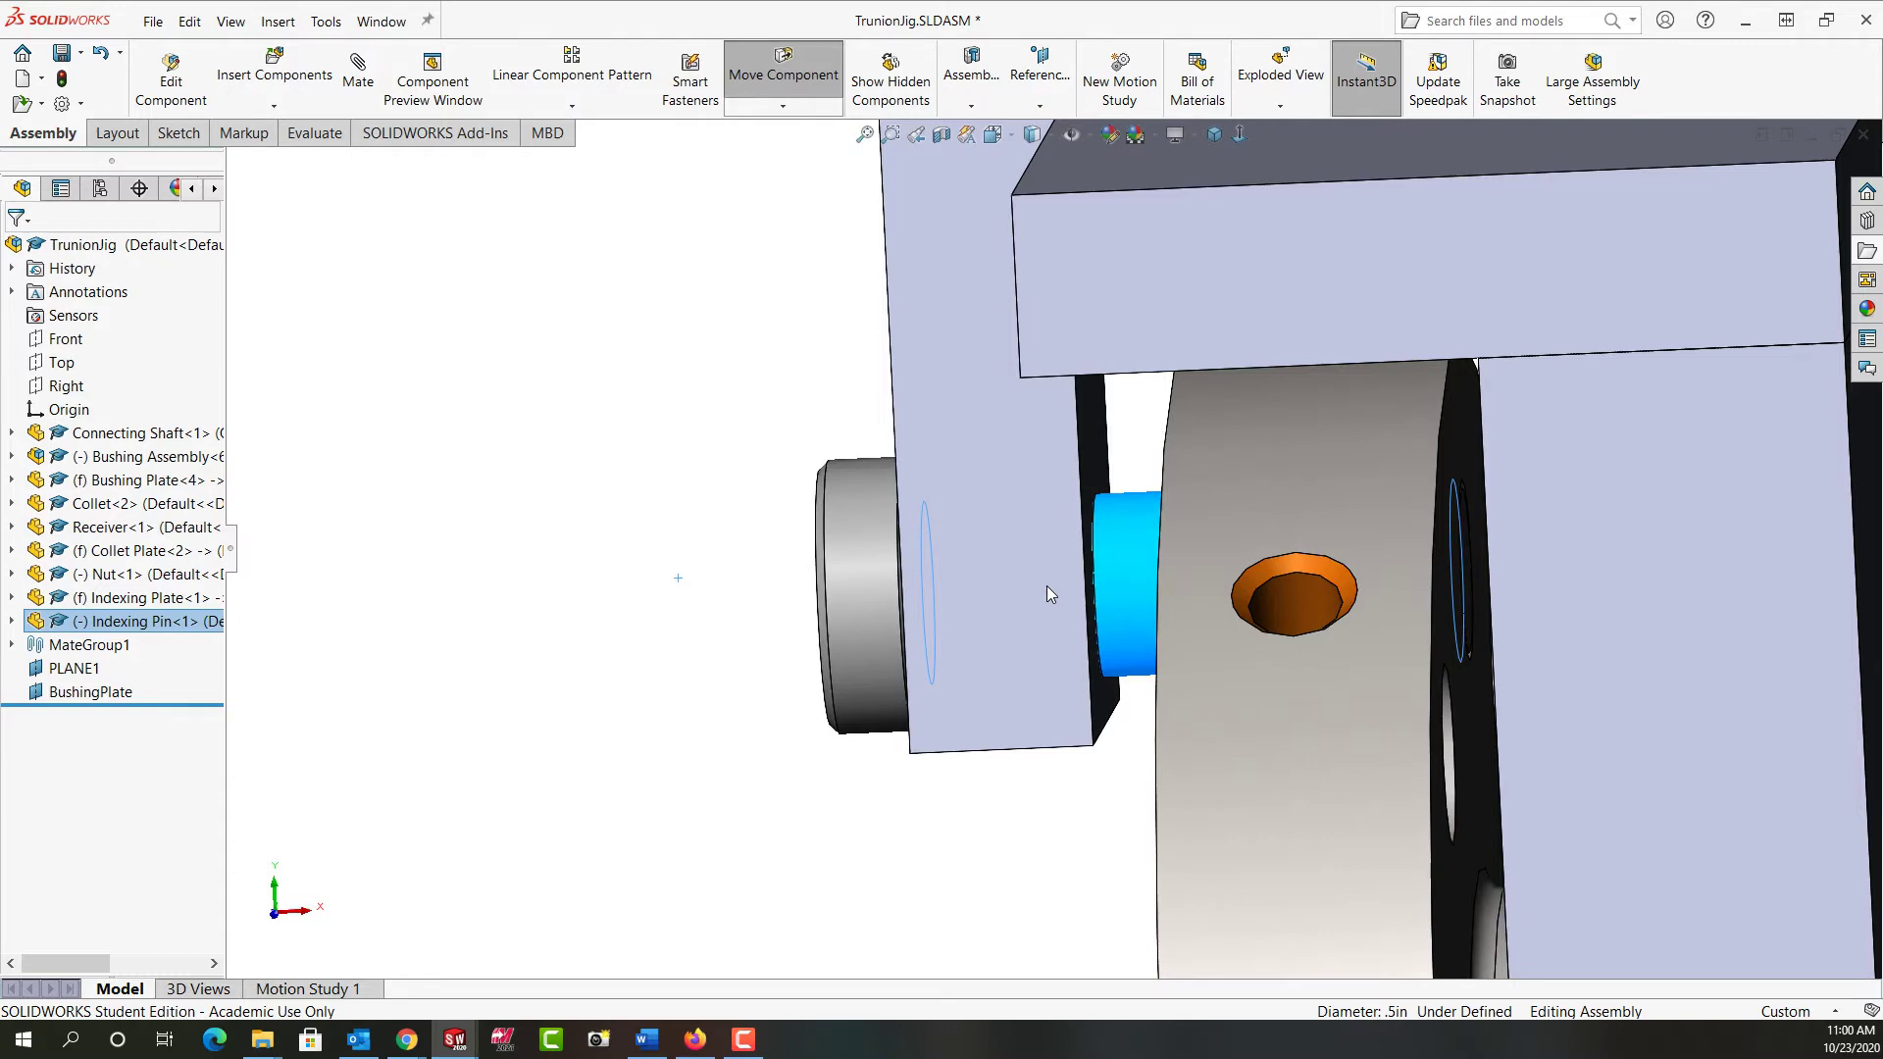
drag(863, 581, 424, 498)
click(770, 400)
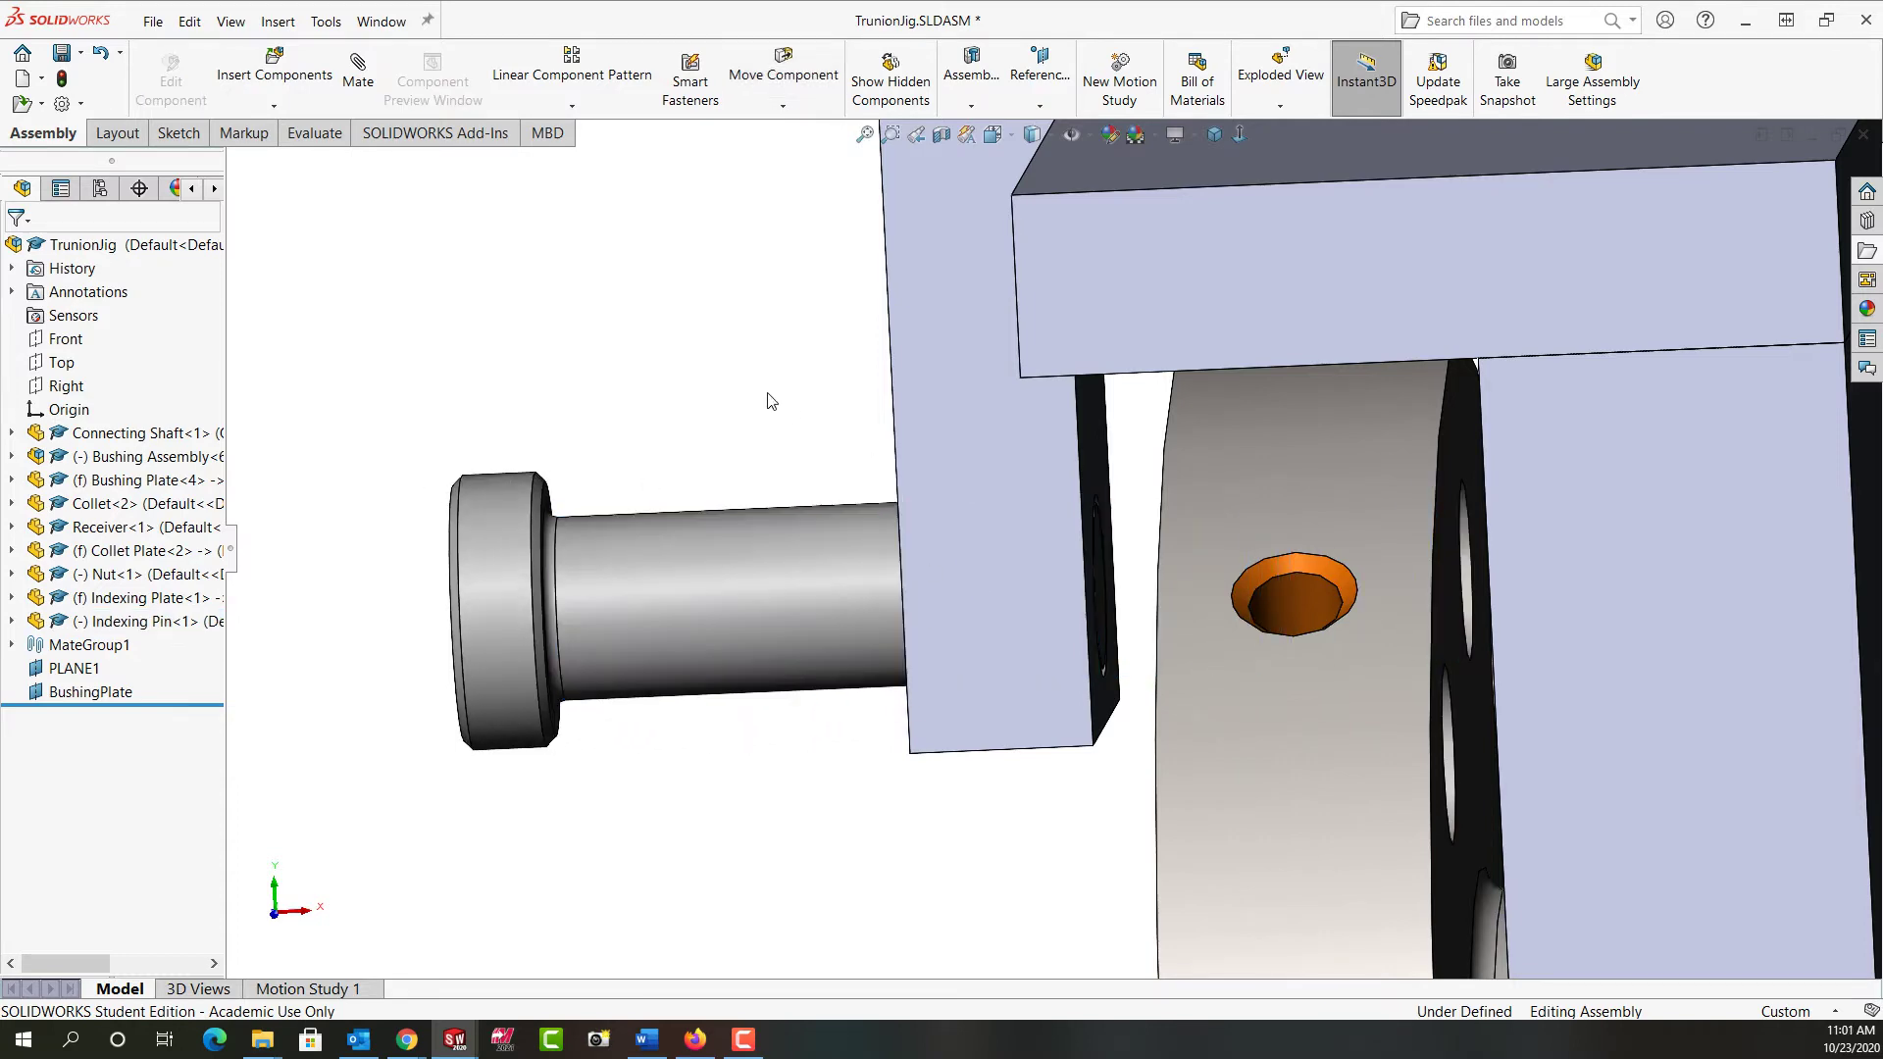
- Show the jig in isometric view and save the assembly
middle_drag(771, 400, 926, 485)
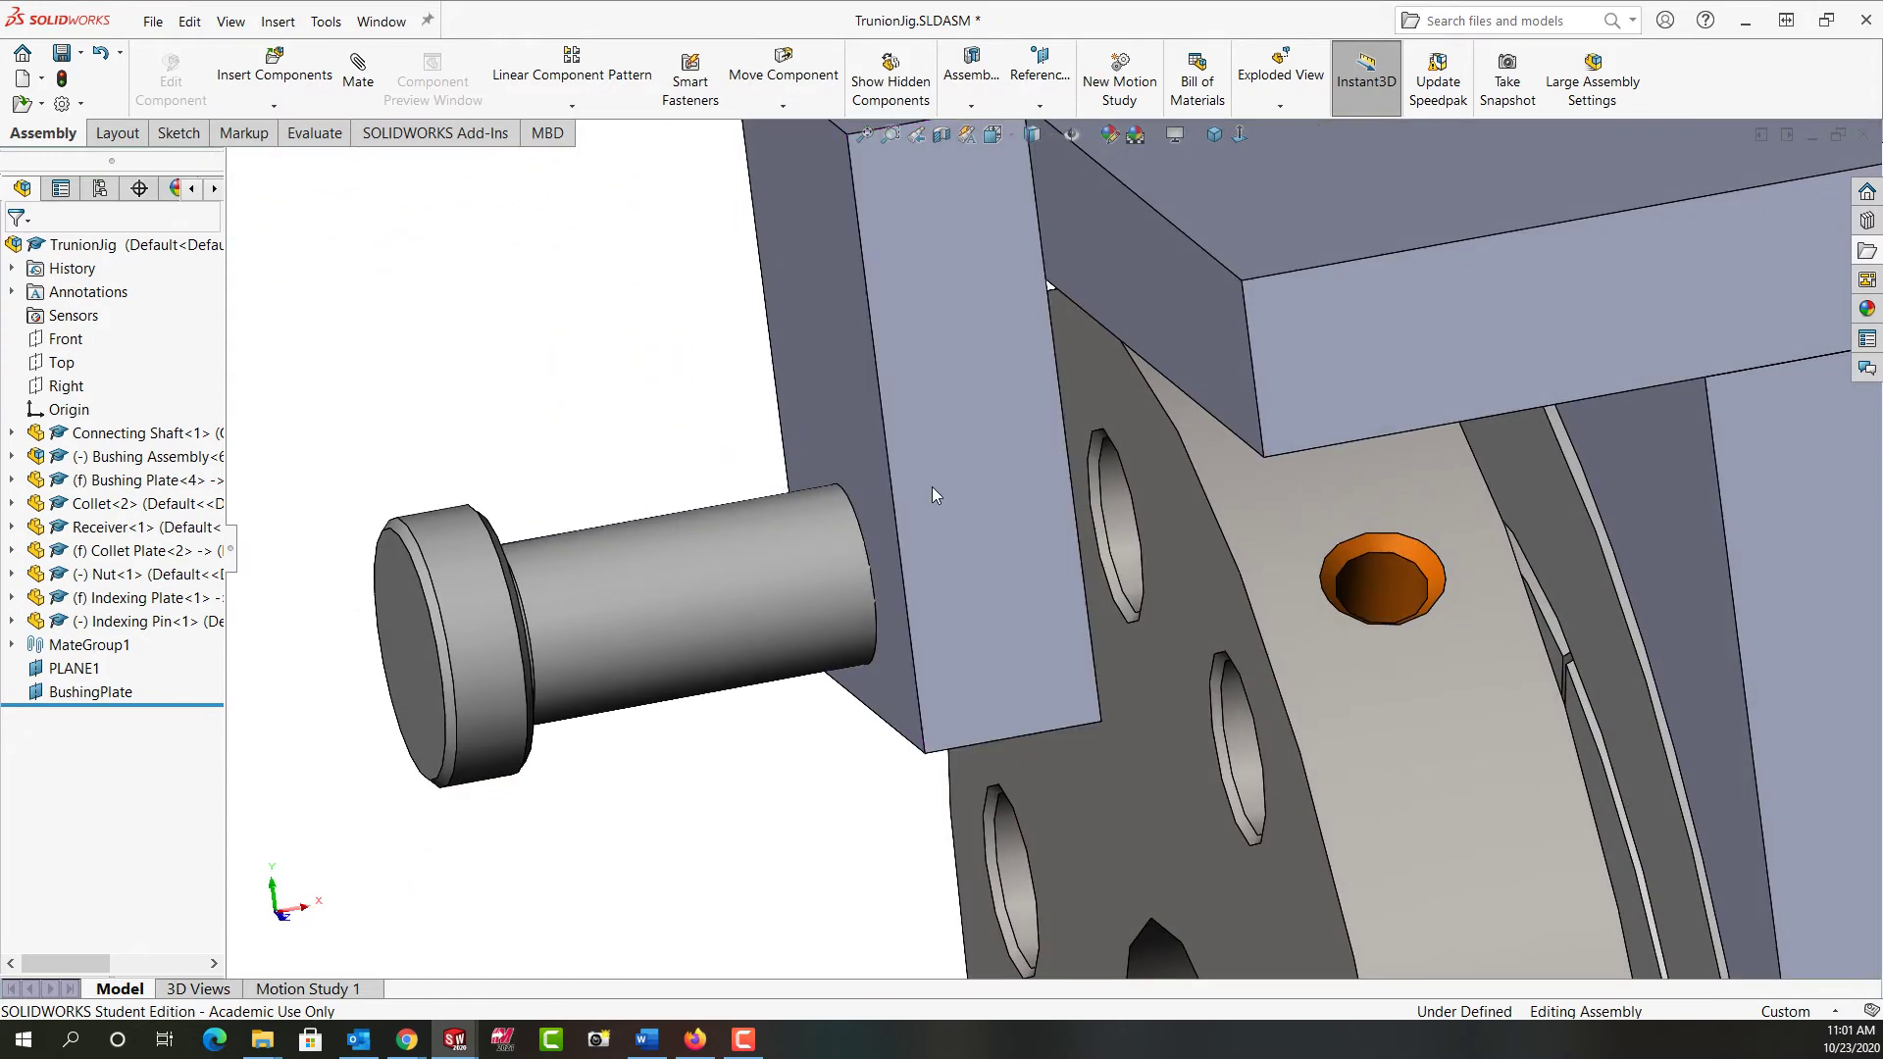
scroll(932, 487, up, 5)
click(1215, 135)
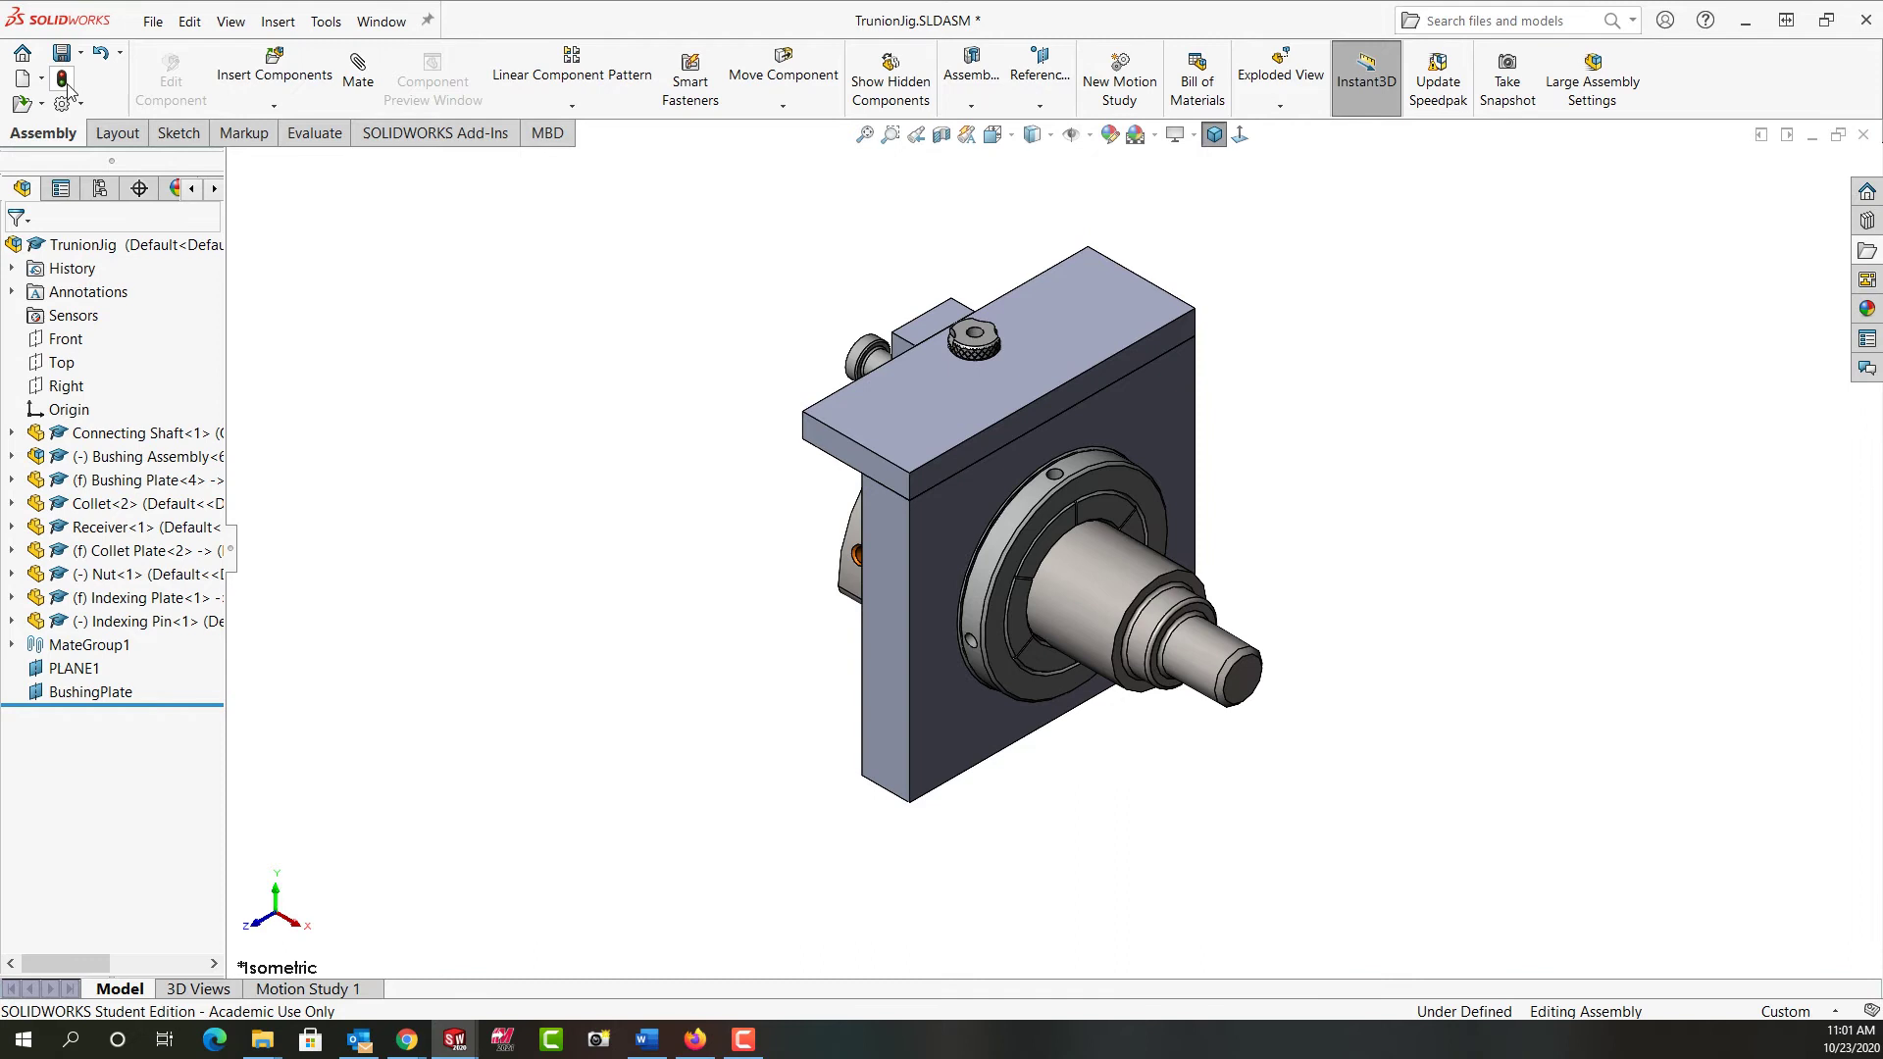
click(62, 52)
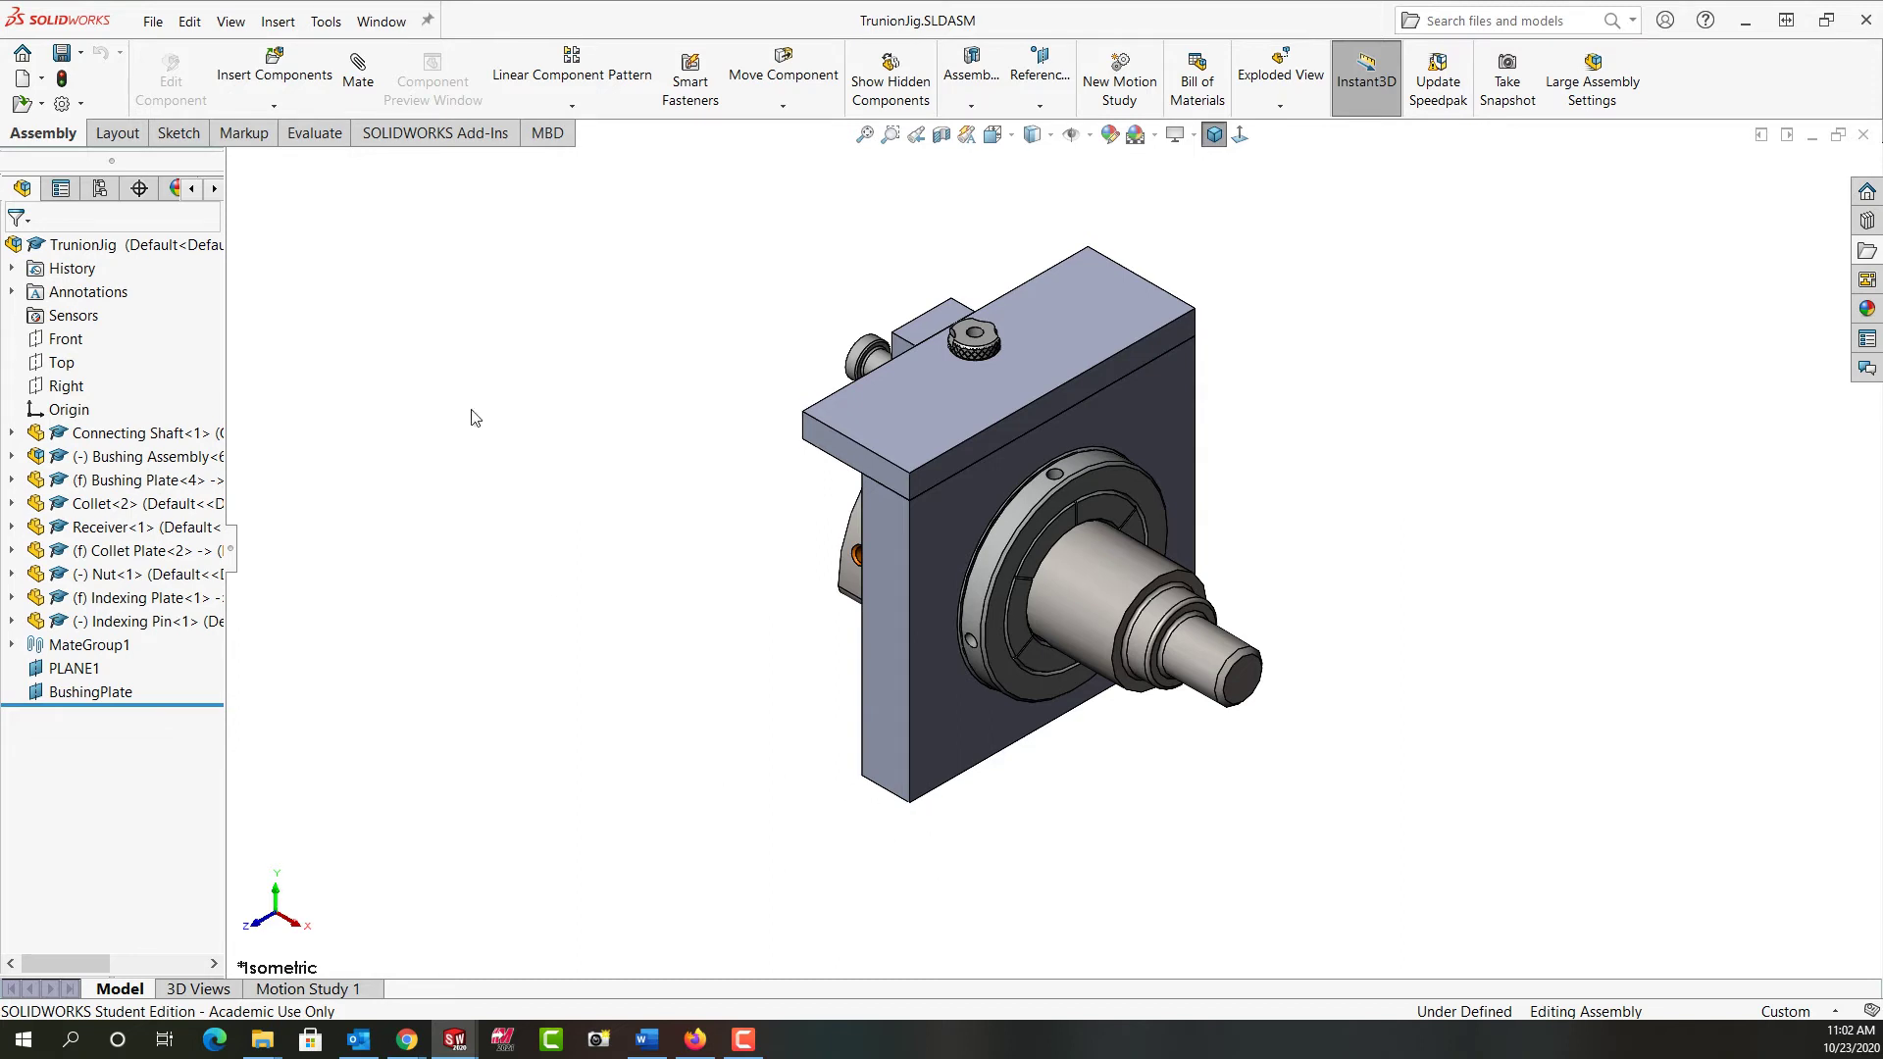
- Create a new in-context part and place it in the assembly
click(273, 107)
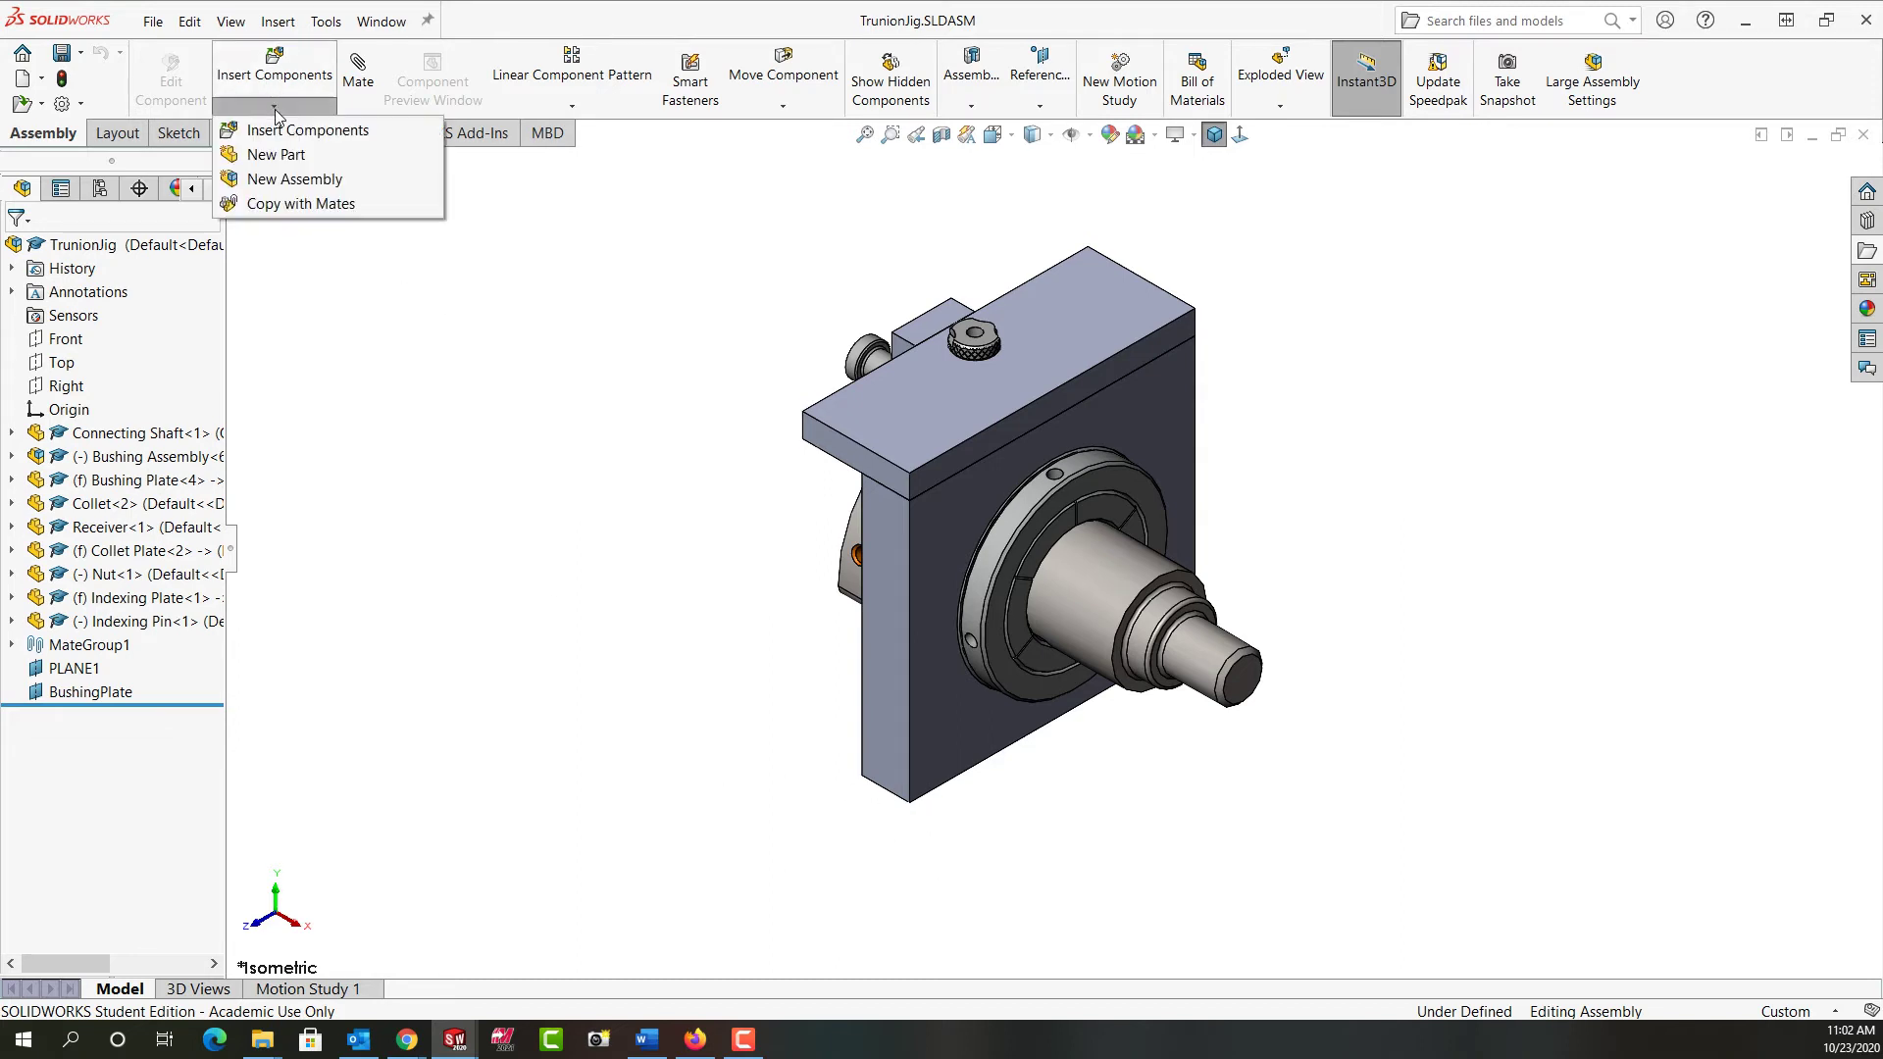
click(276, 154)
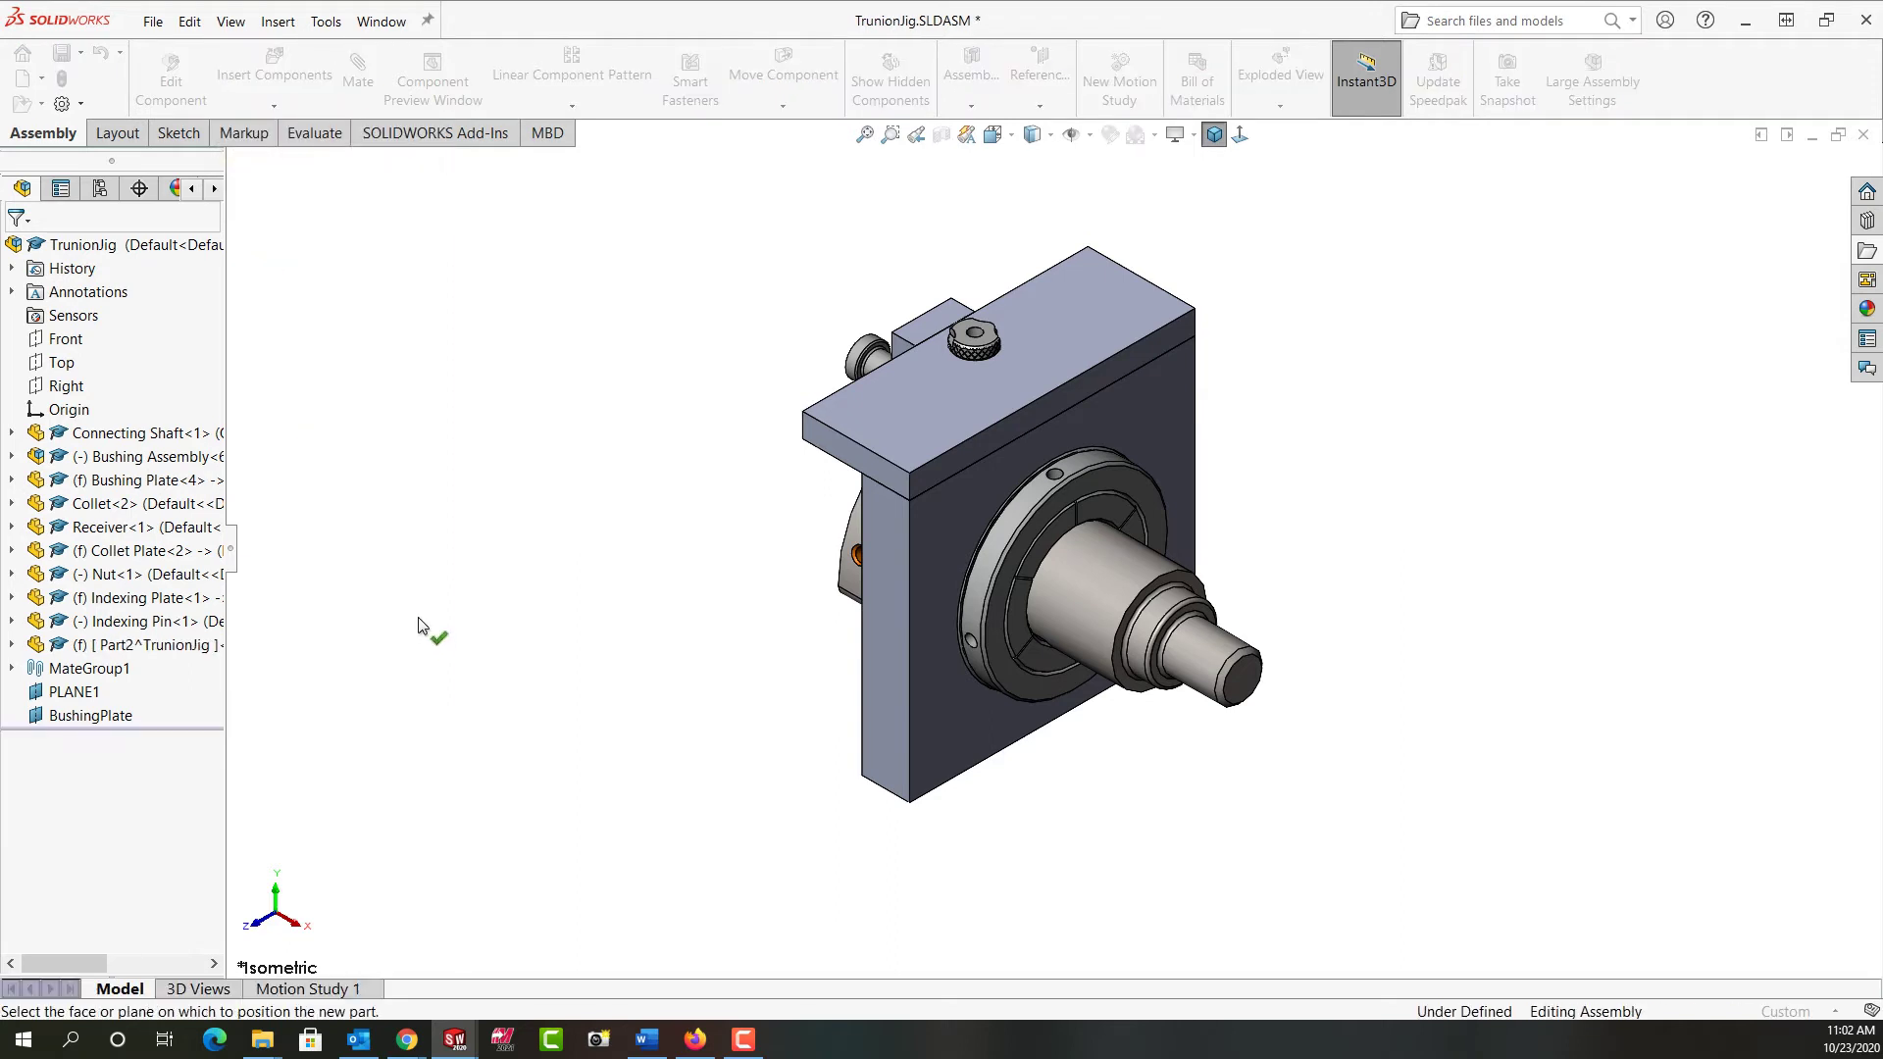
click(421, 626)
- Rename the new part to 'Base Plate' and select it in the tree
right_click(193, 645)
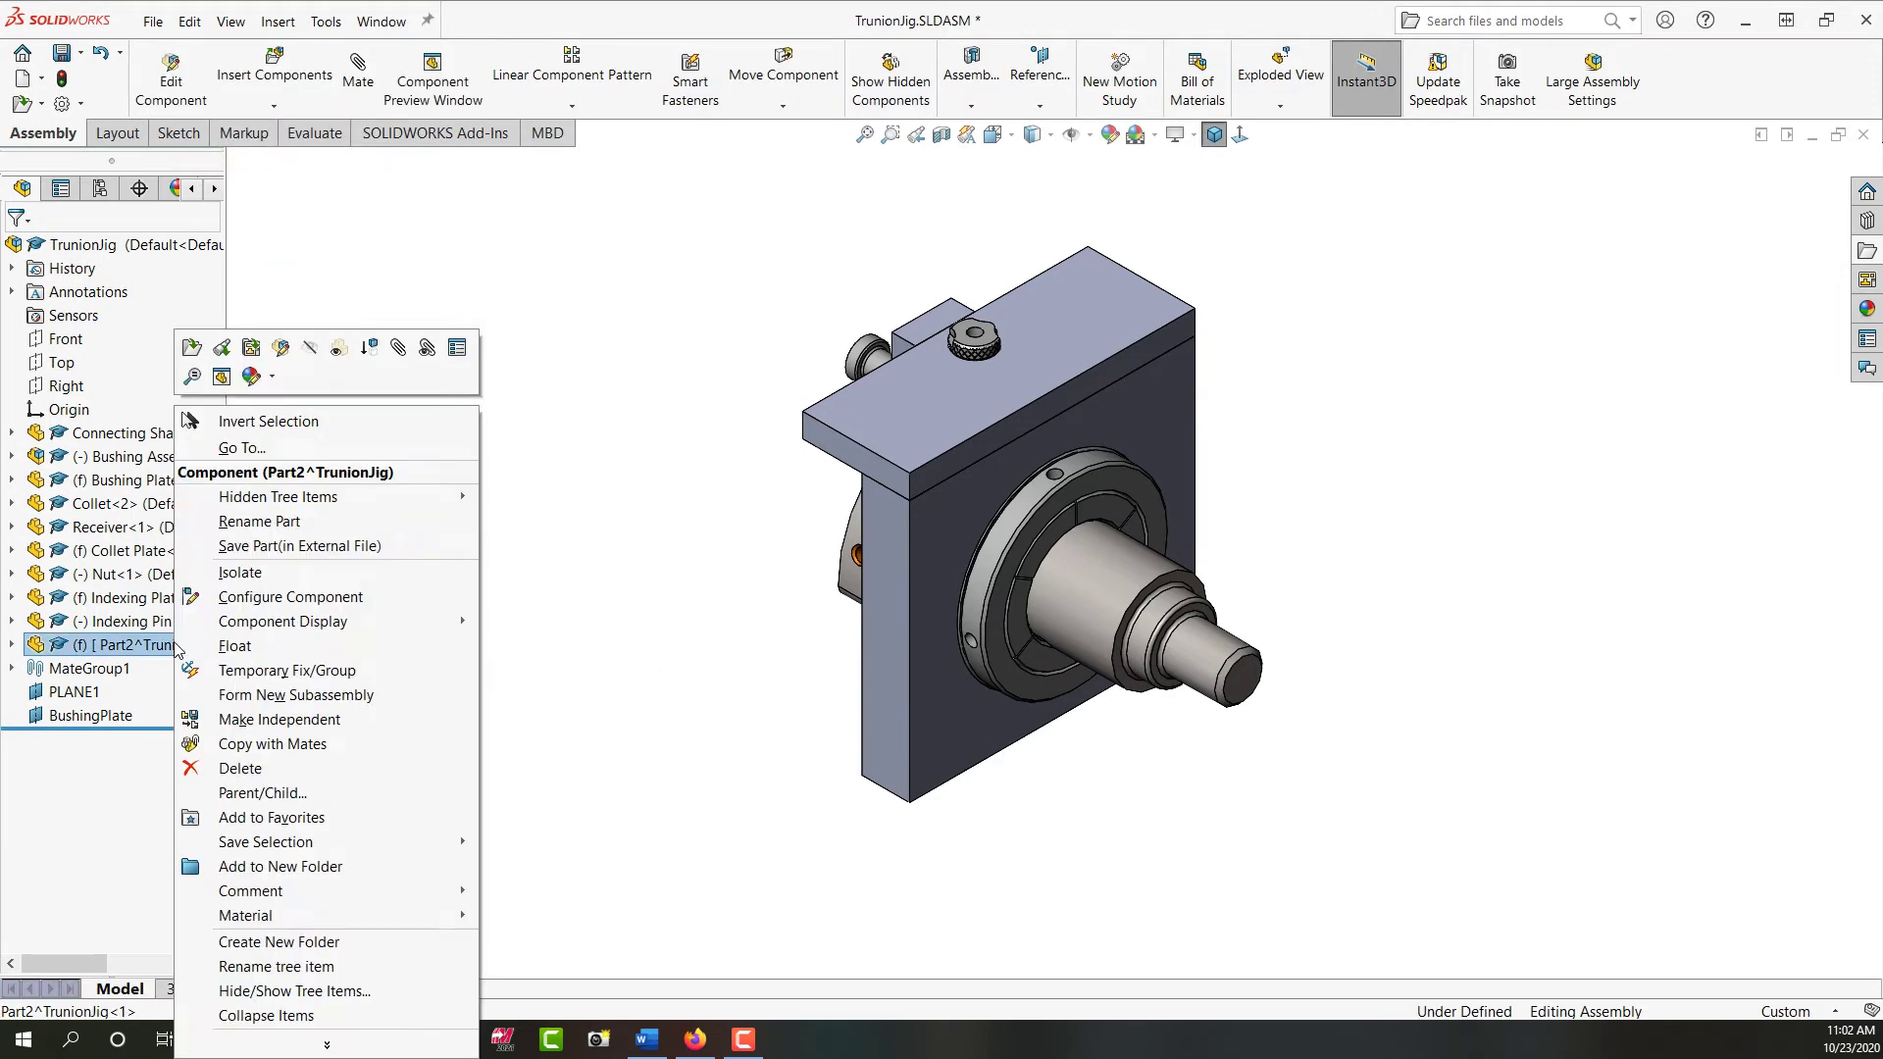
click(270, 526)
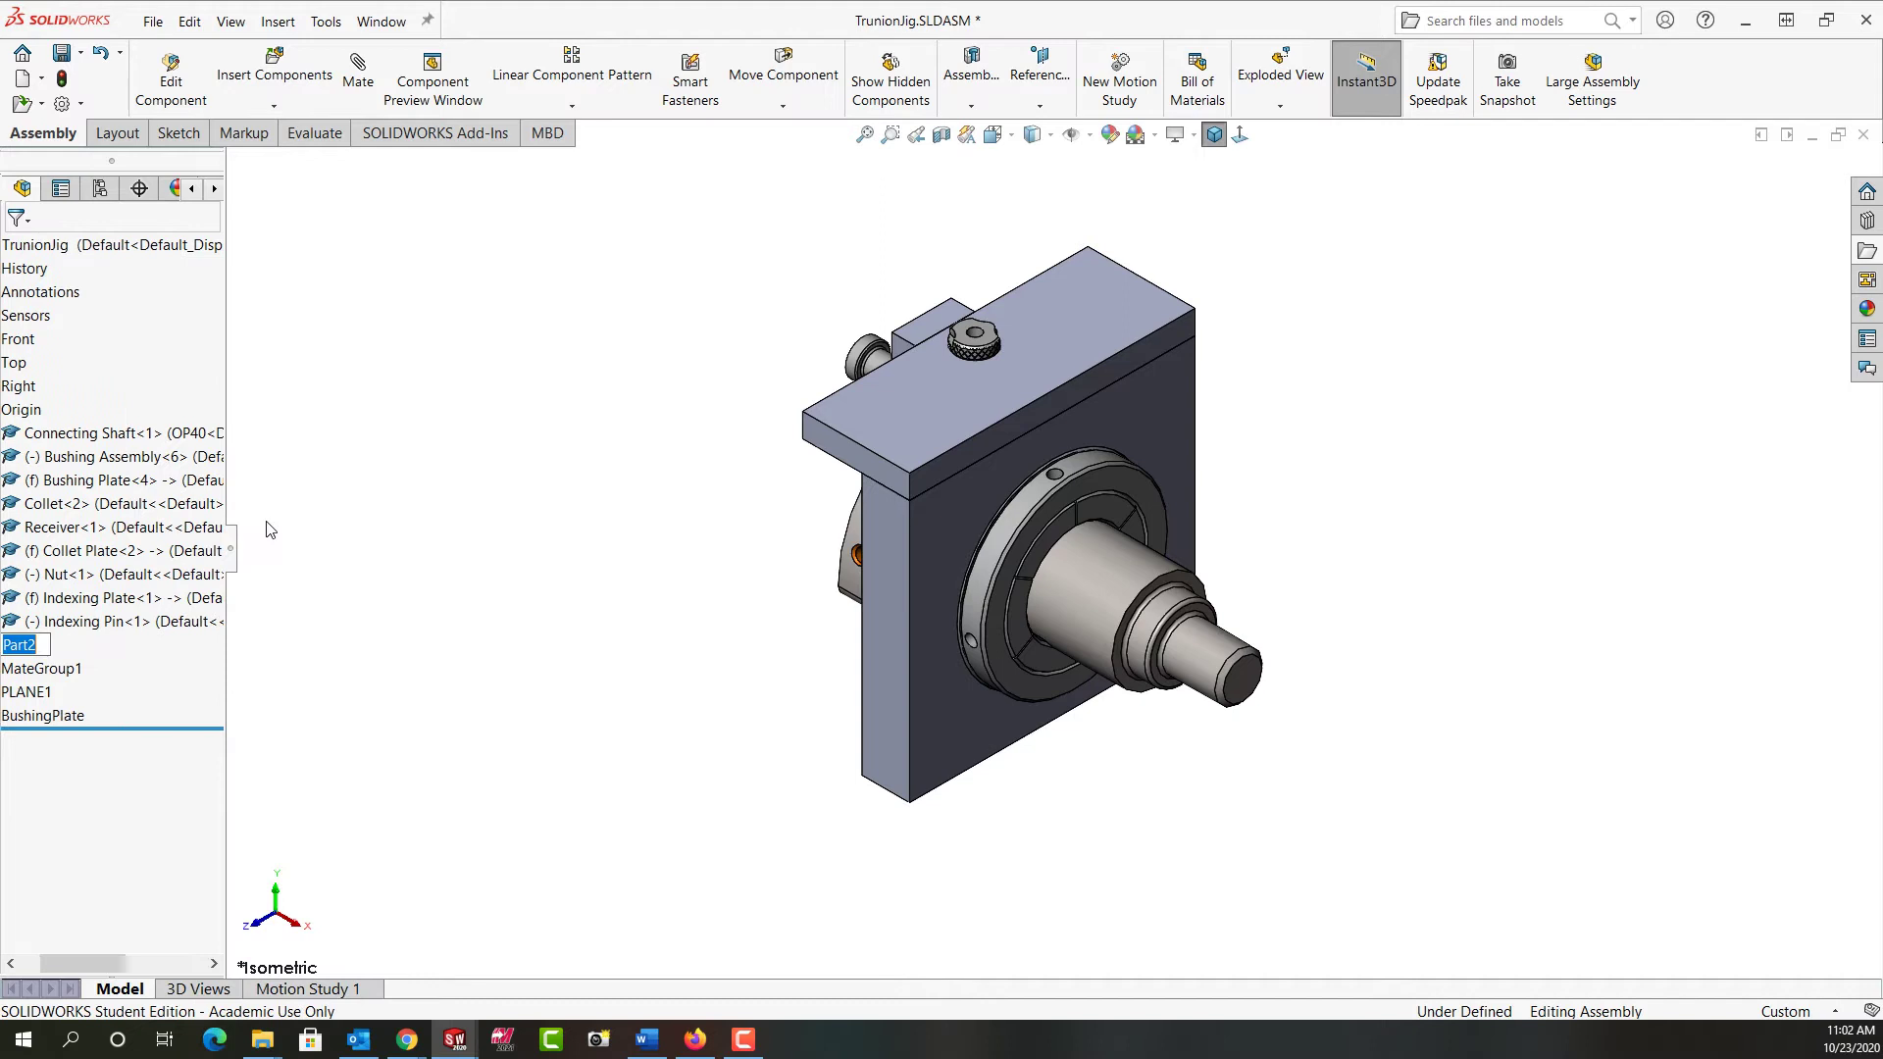
text(Base Plate)
key(Return)
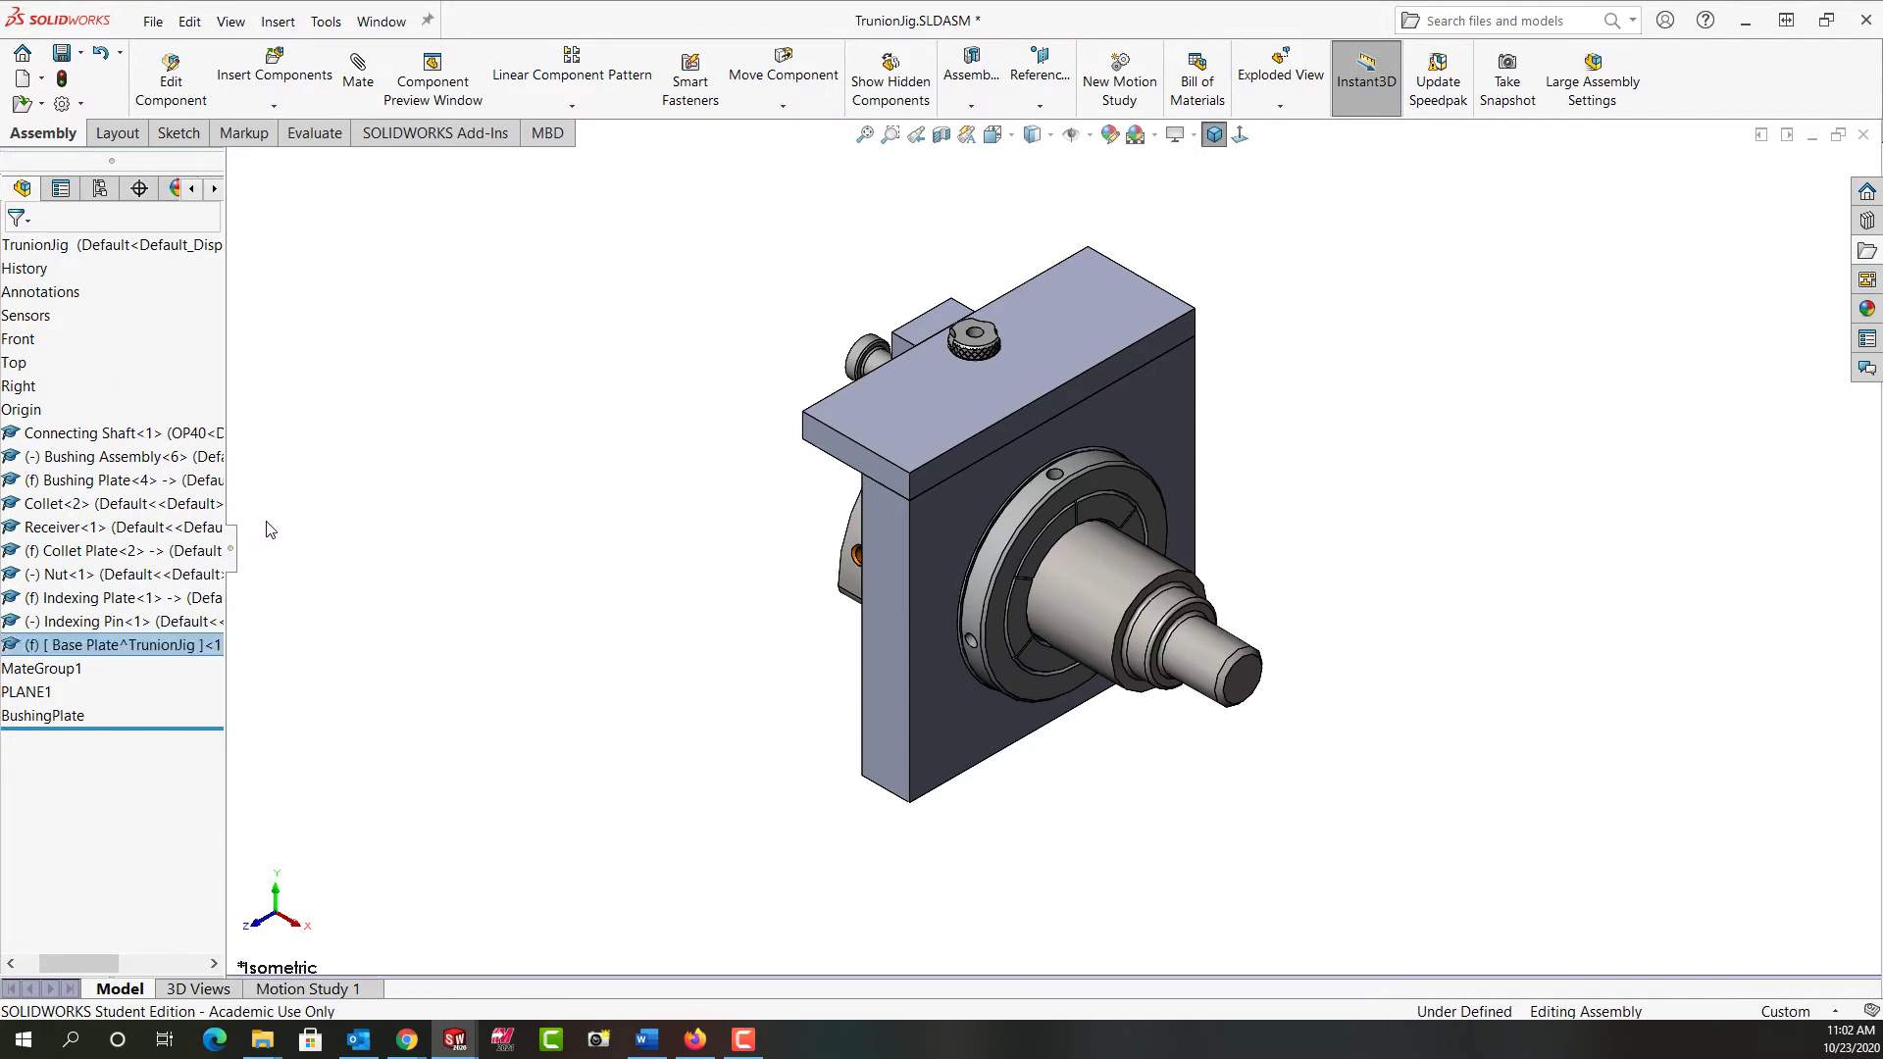
click(357, 601)
click(185, 645)
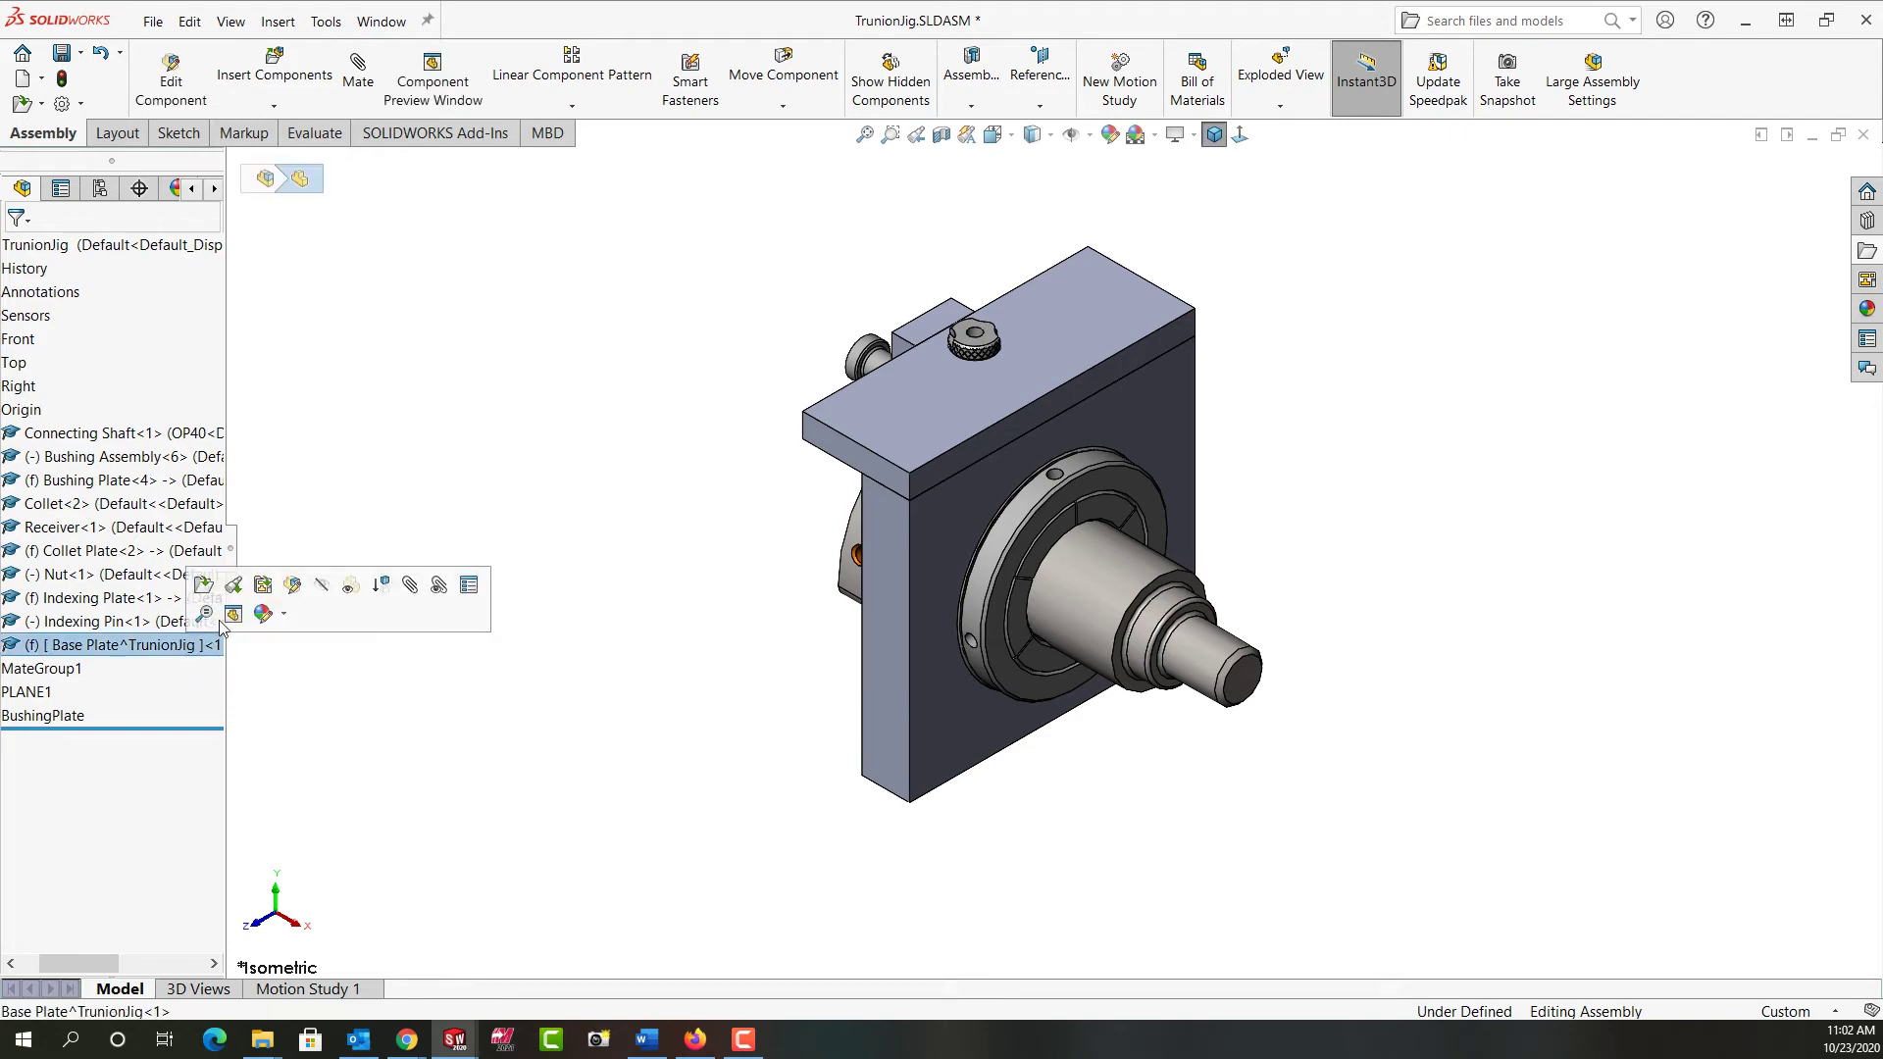
- Edit Base Plate in place and start a sketch on the jig's bottom face
click(295, 586)
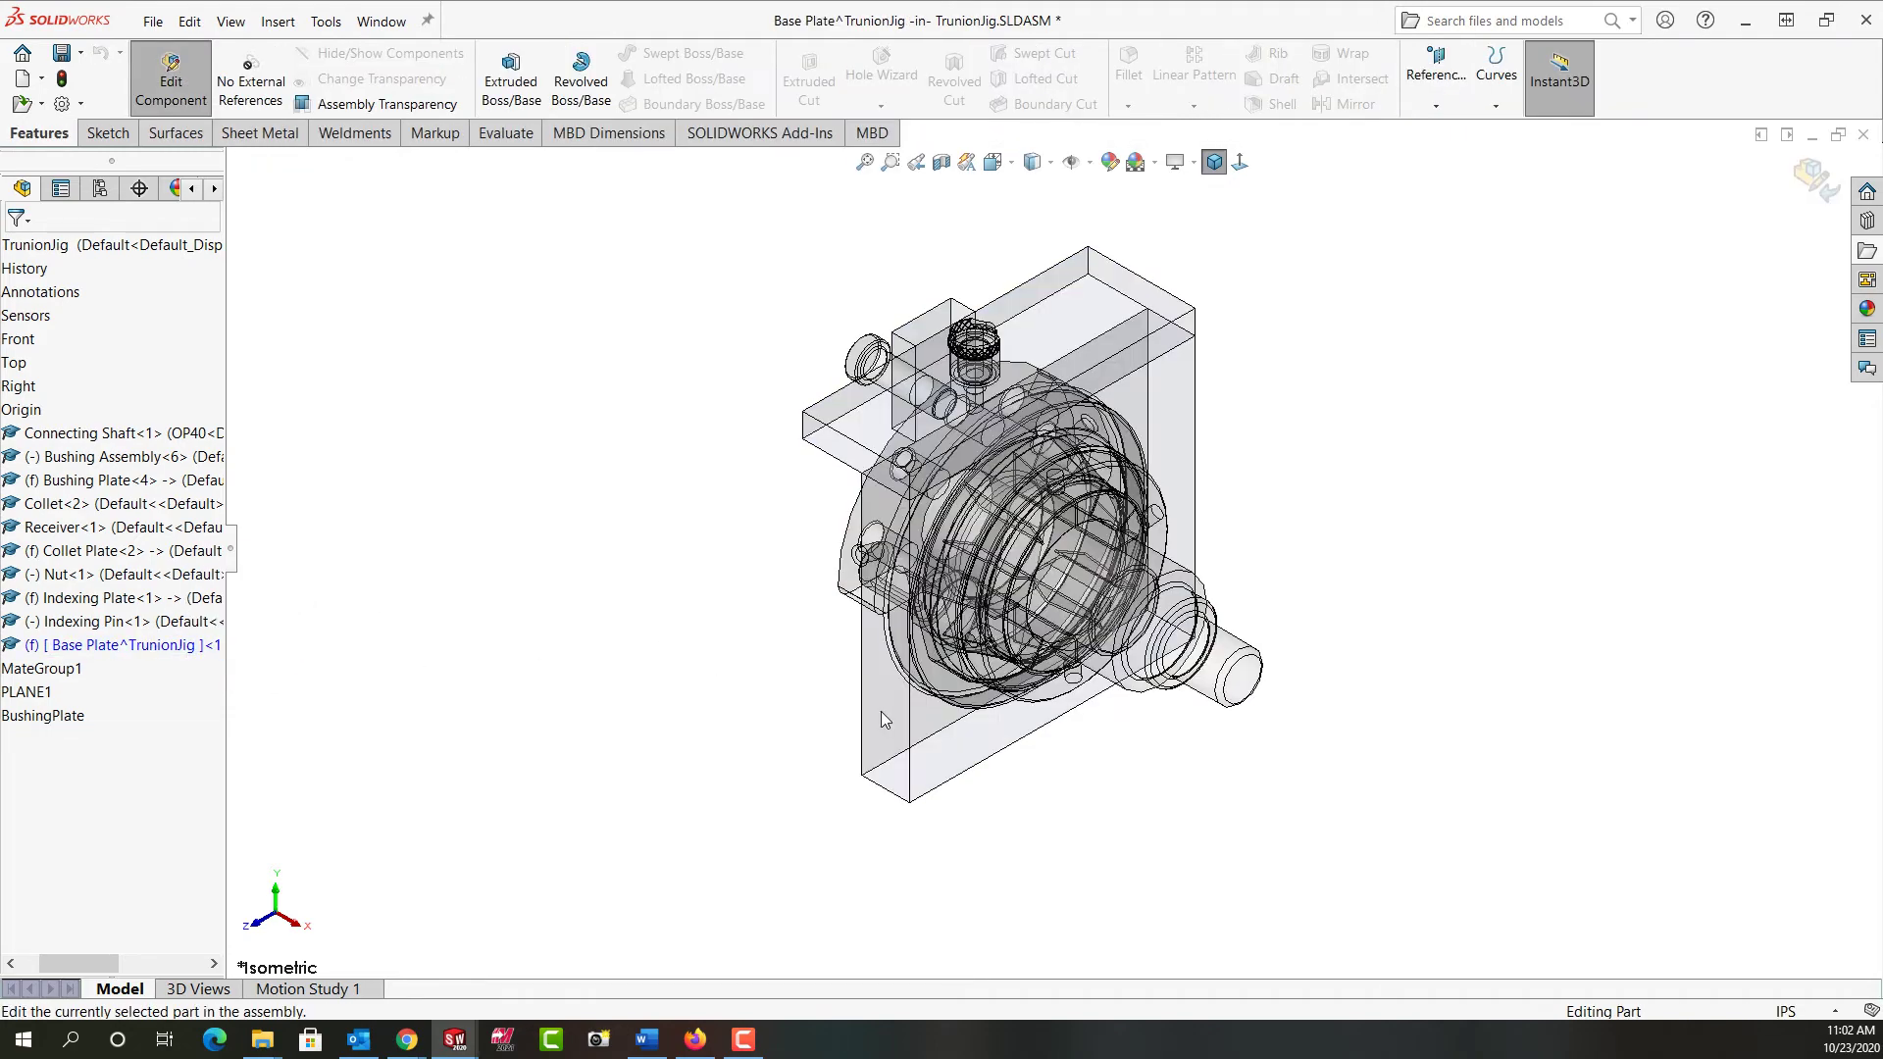
middle_drag(881, 710, 889, 407)
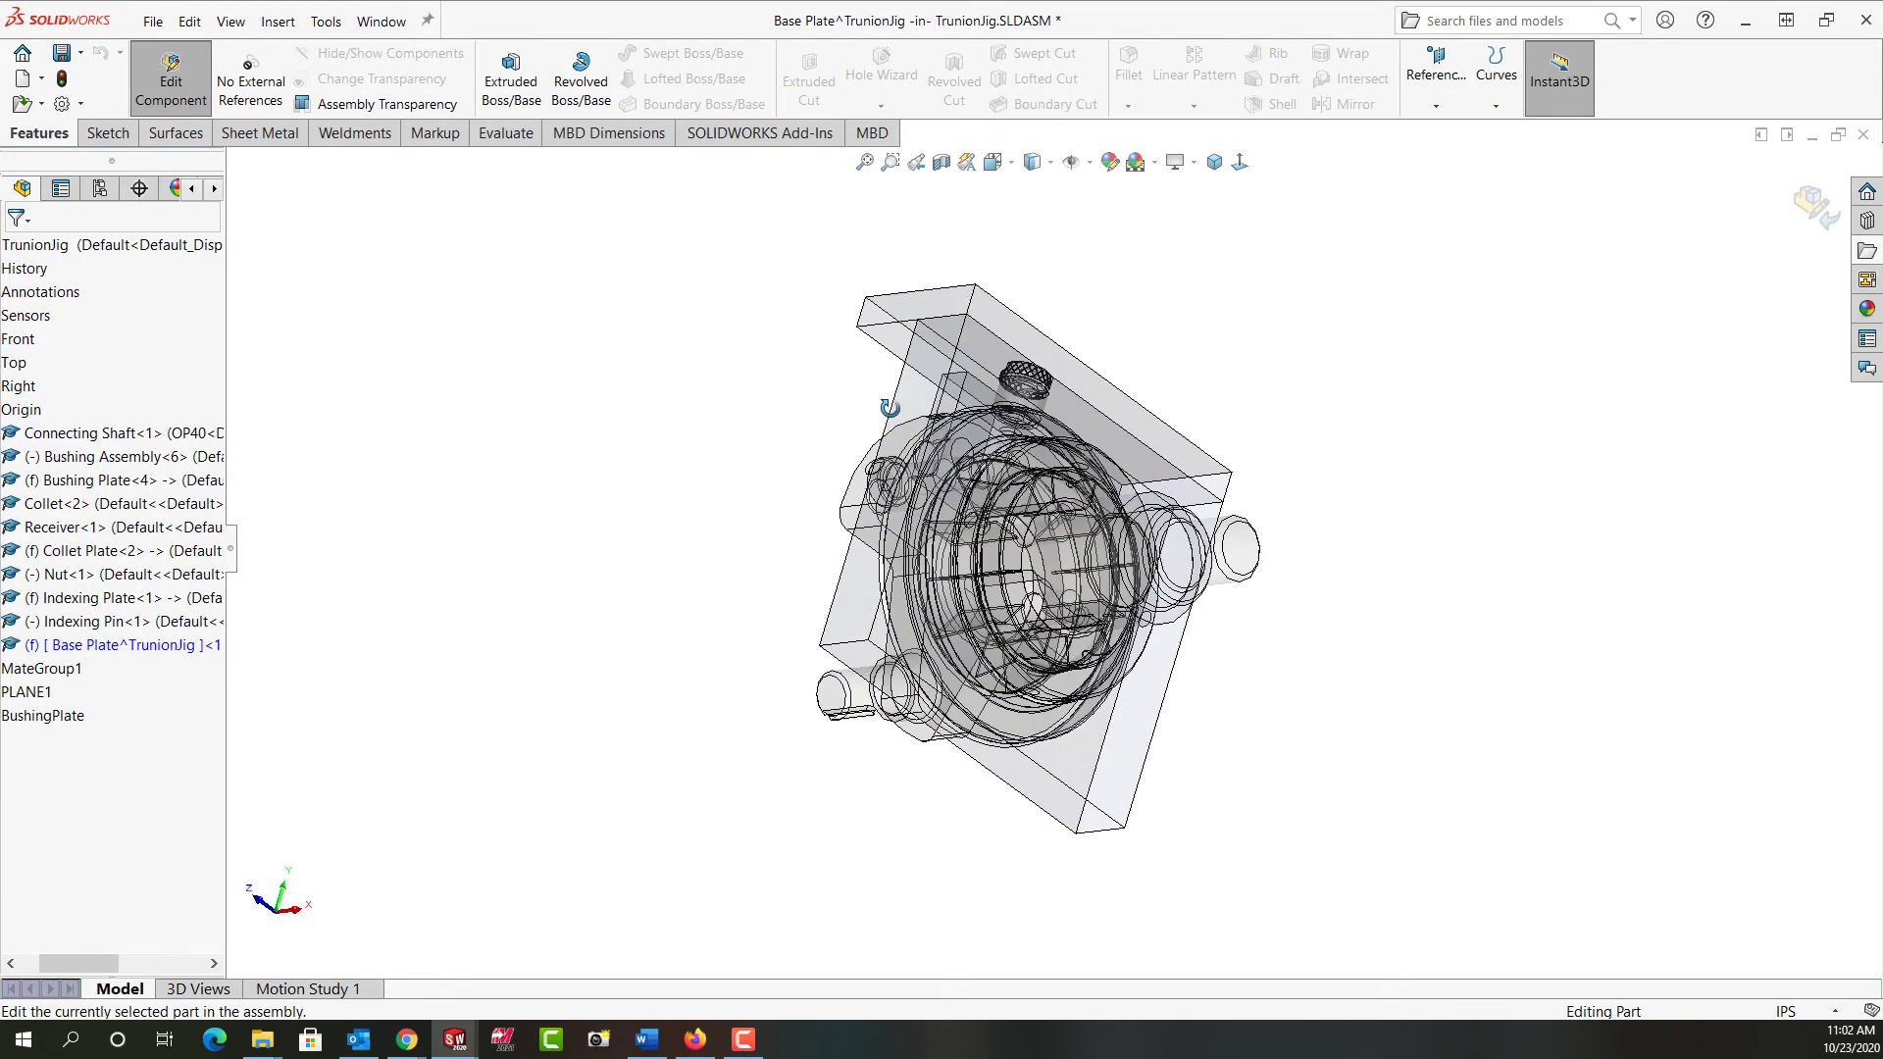
click(1069, 809)
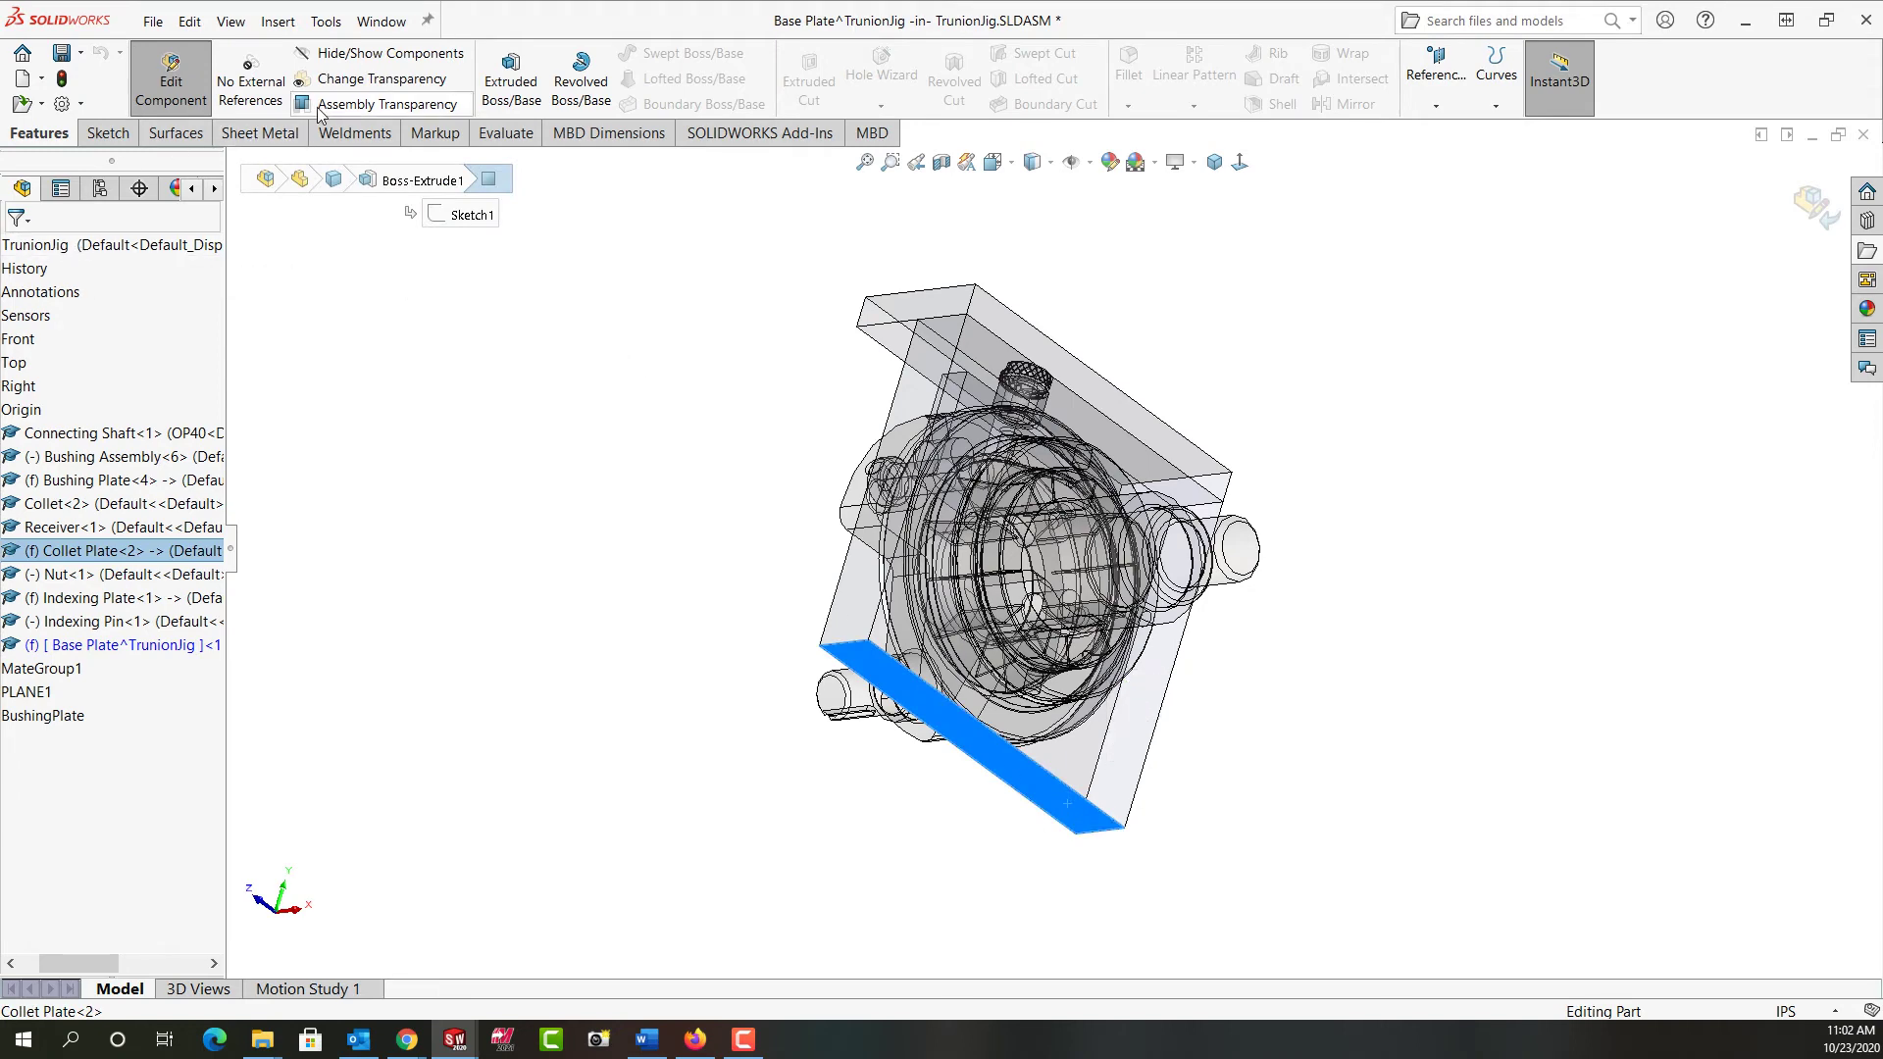
click(501, 94)
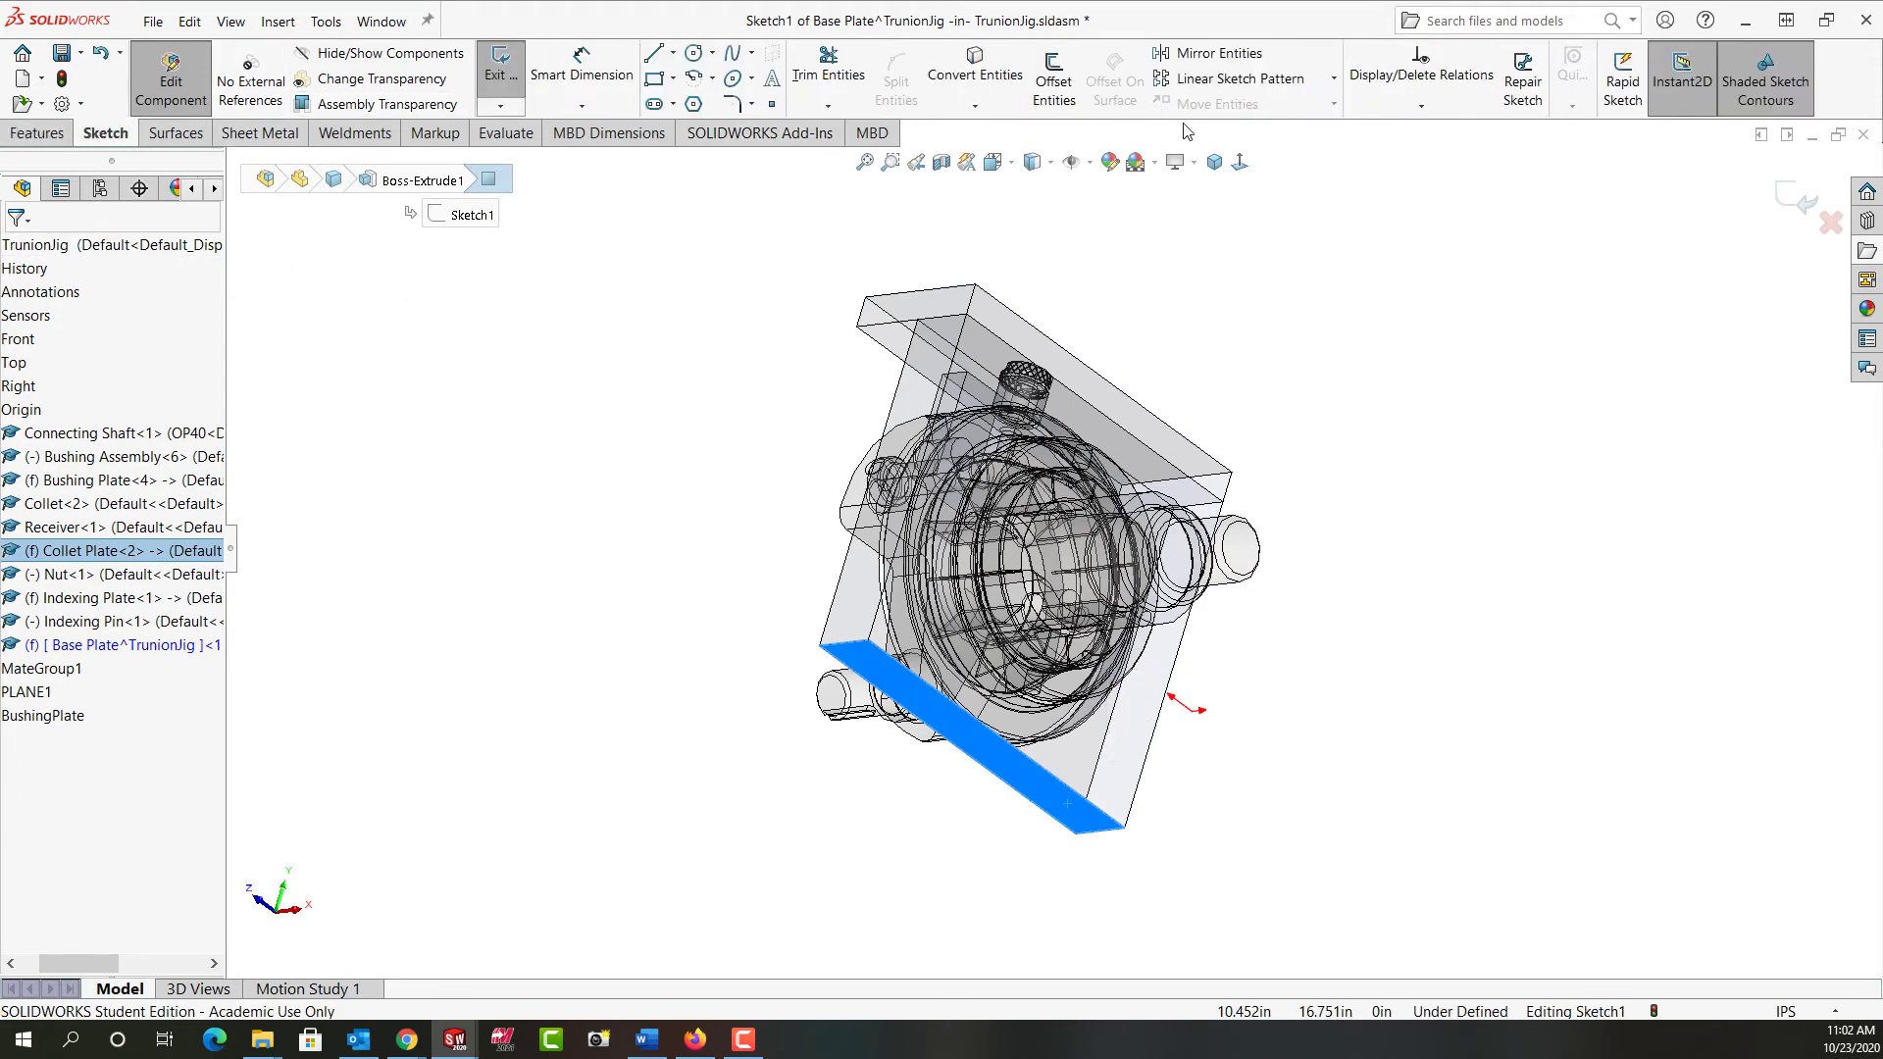
- Turn the view face-on to the sketch plane and zoom out to the whole jig
click(1240, 161)
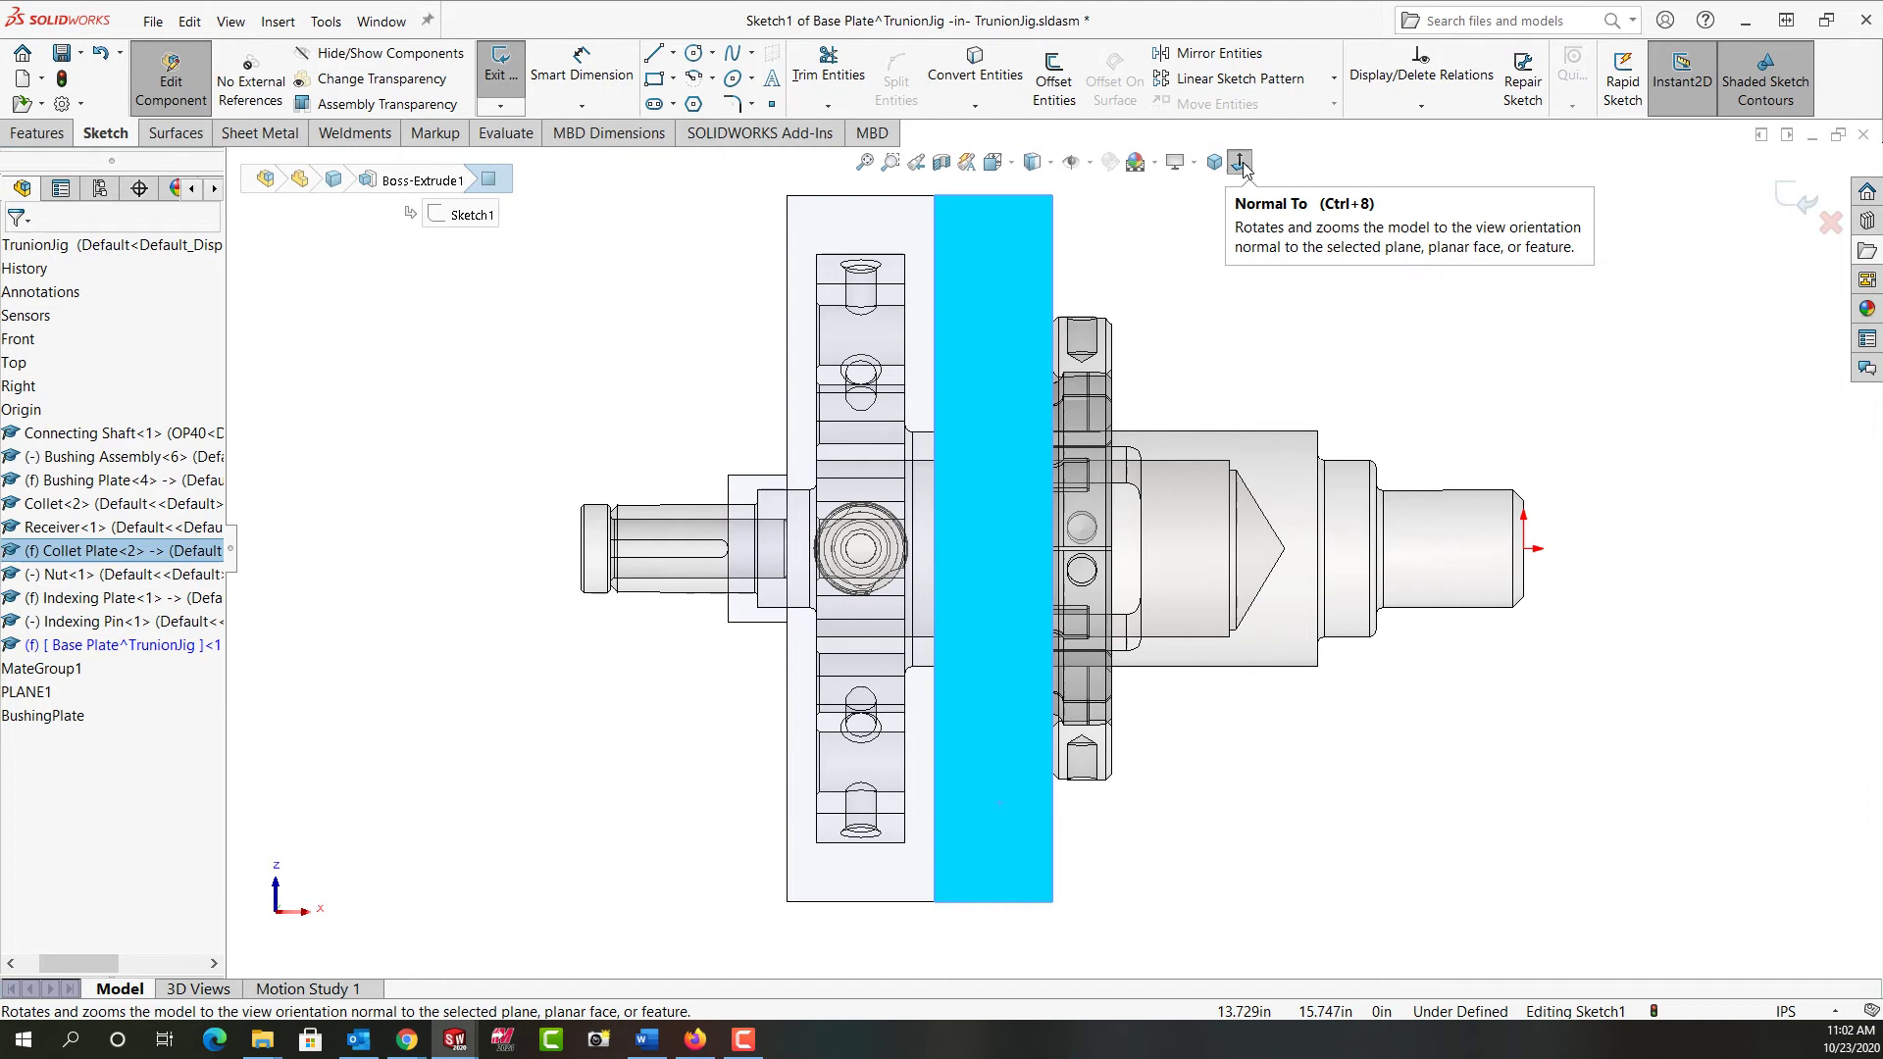
click(1240, 163)
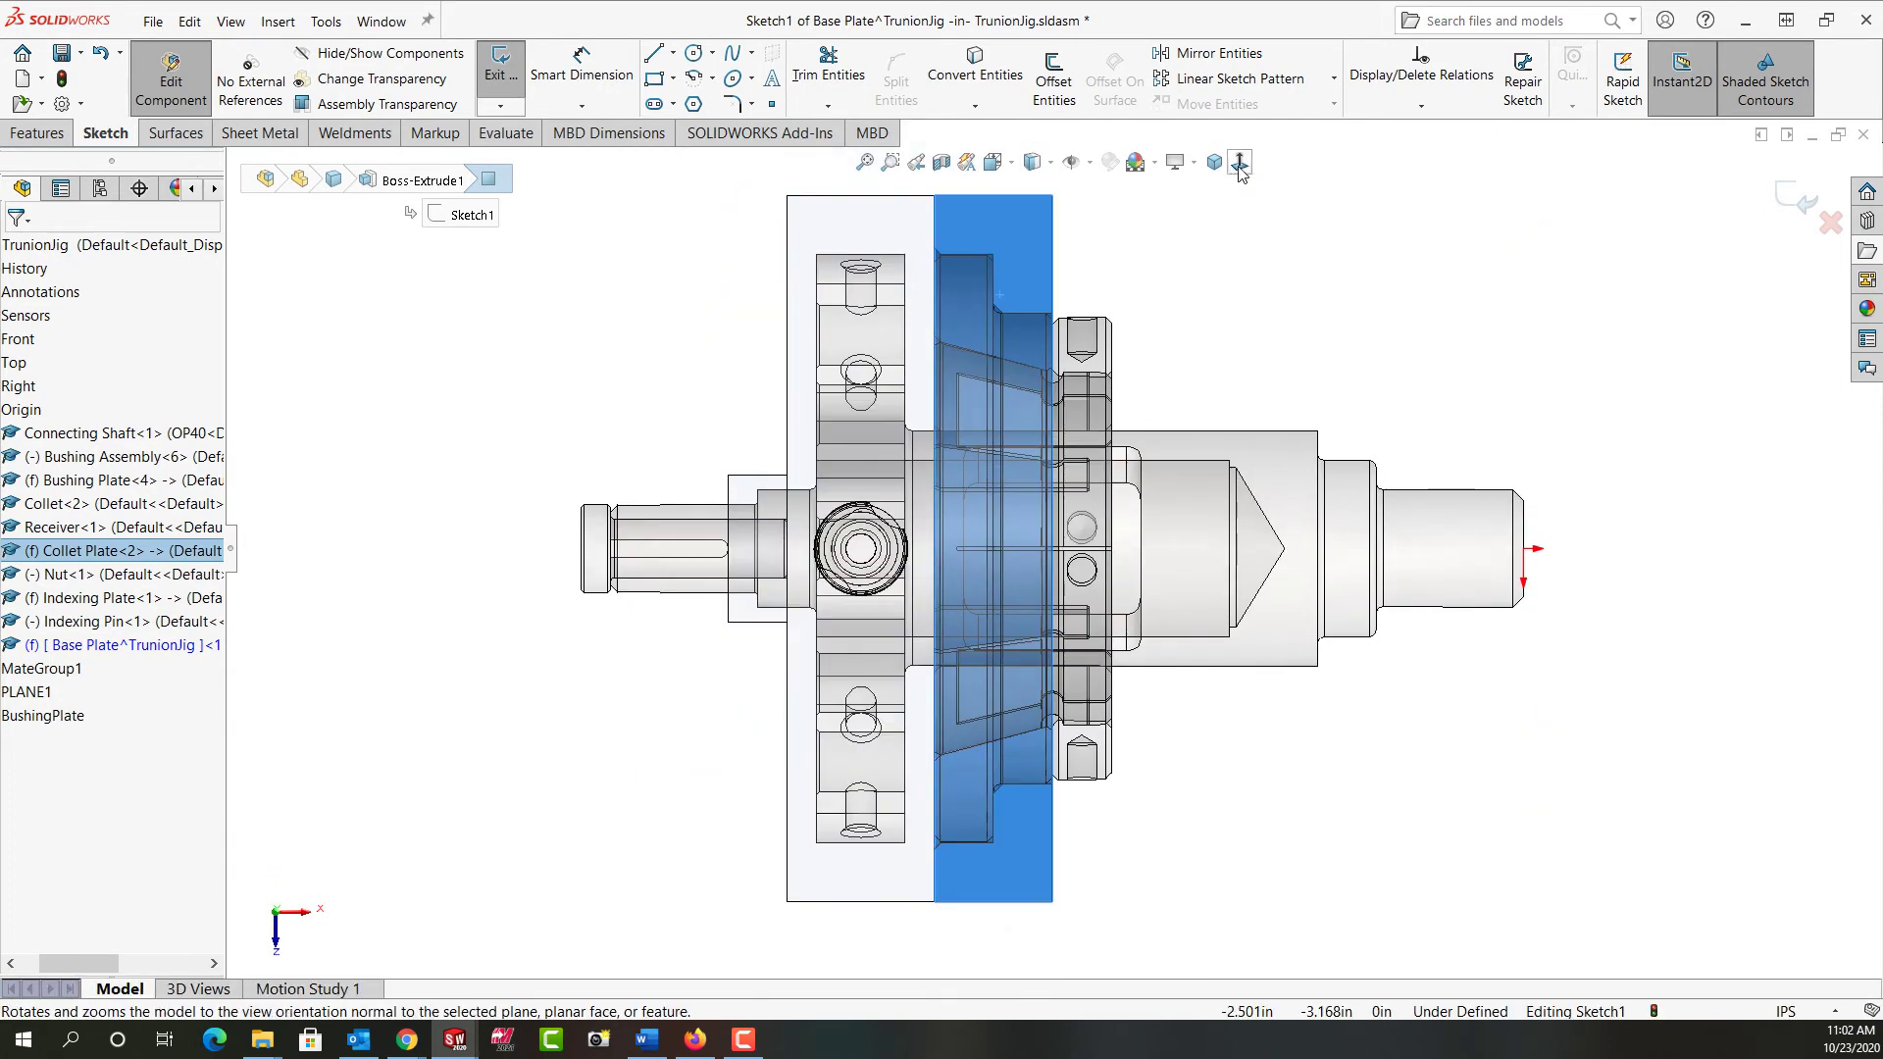
click(1240, 163)
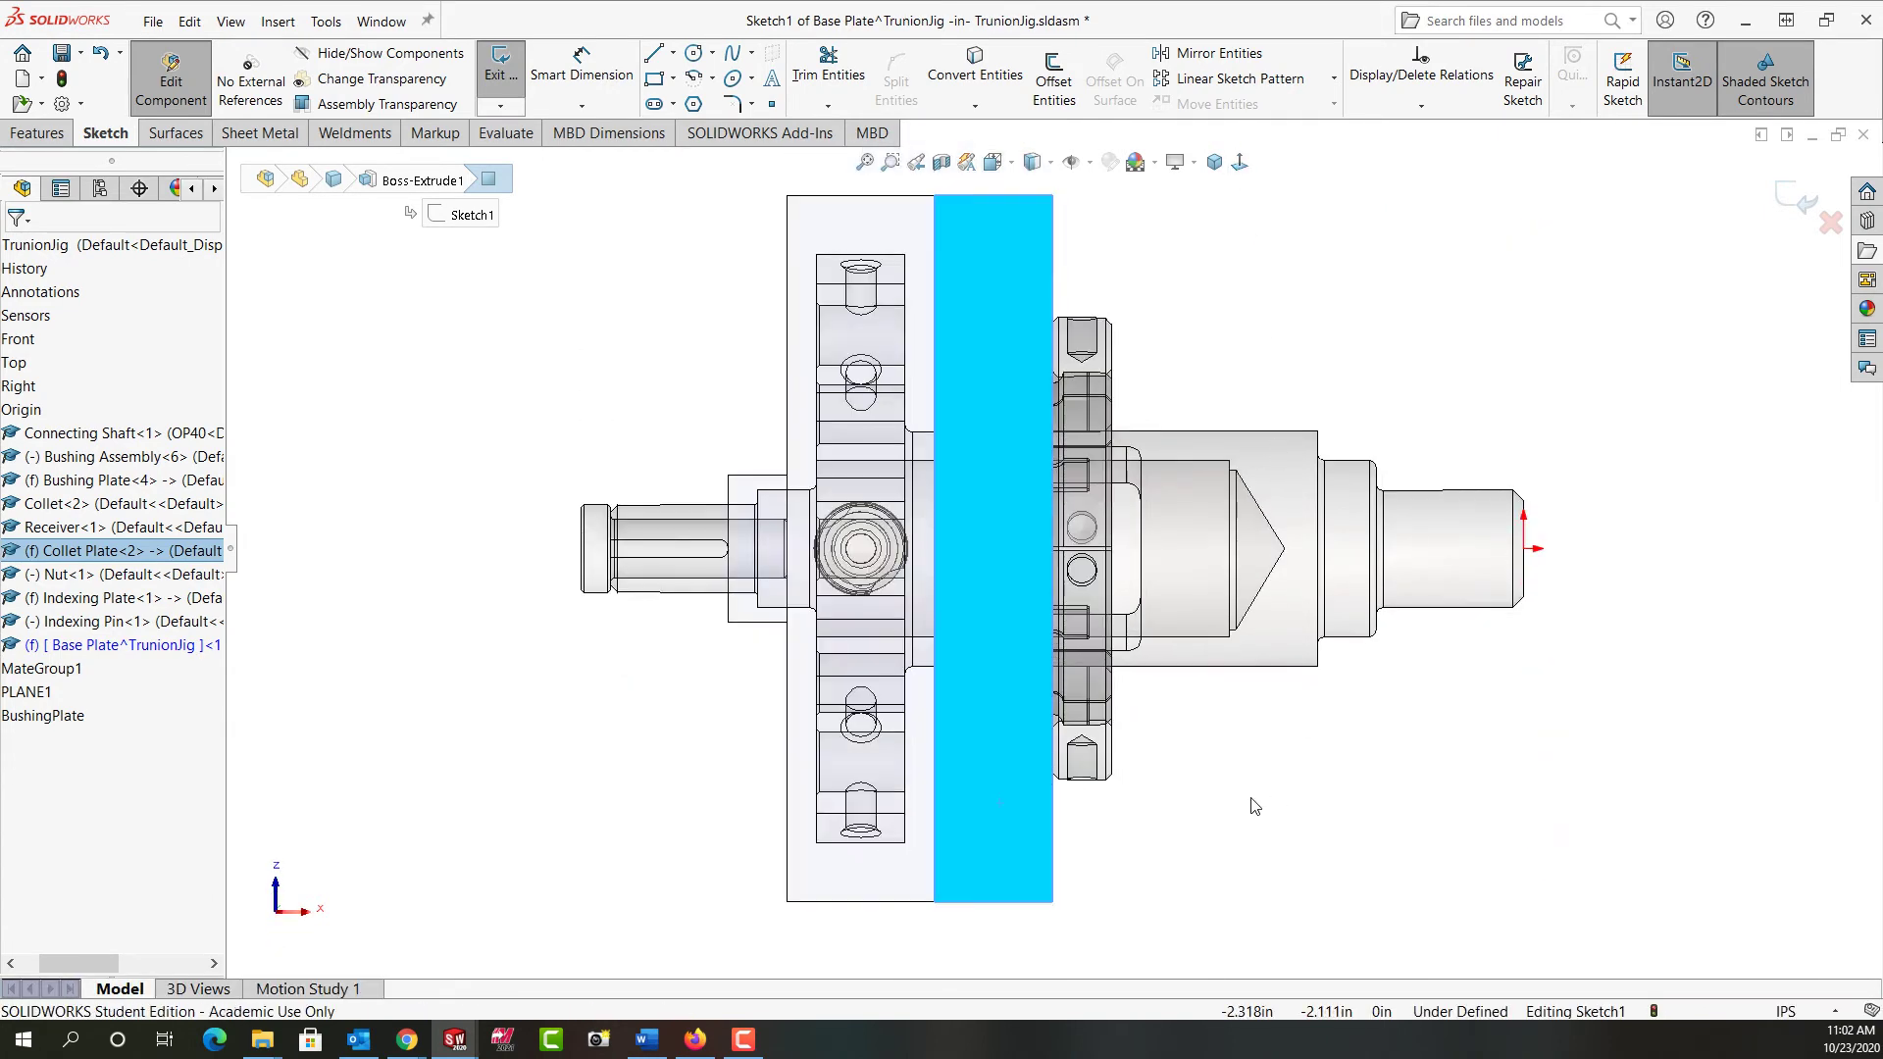
key(f)
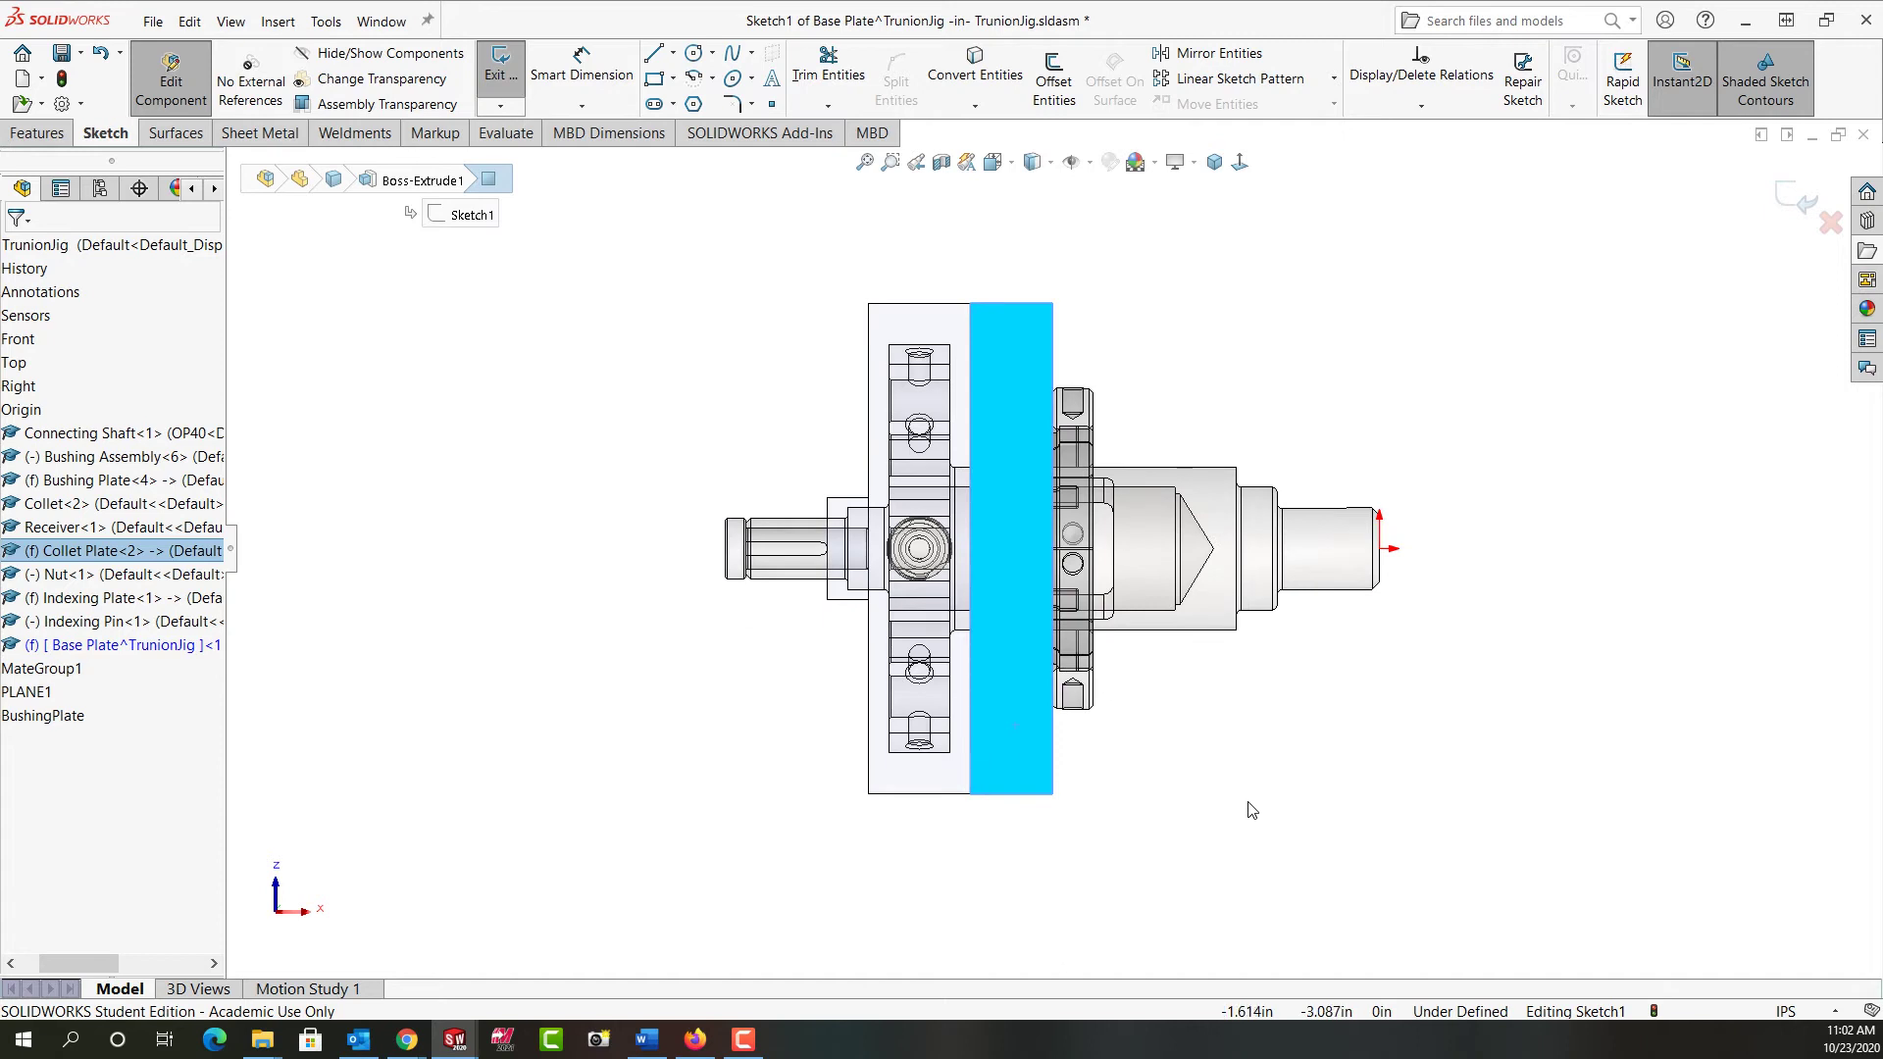
click(1252, 811)
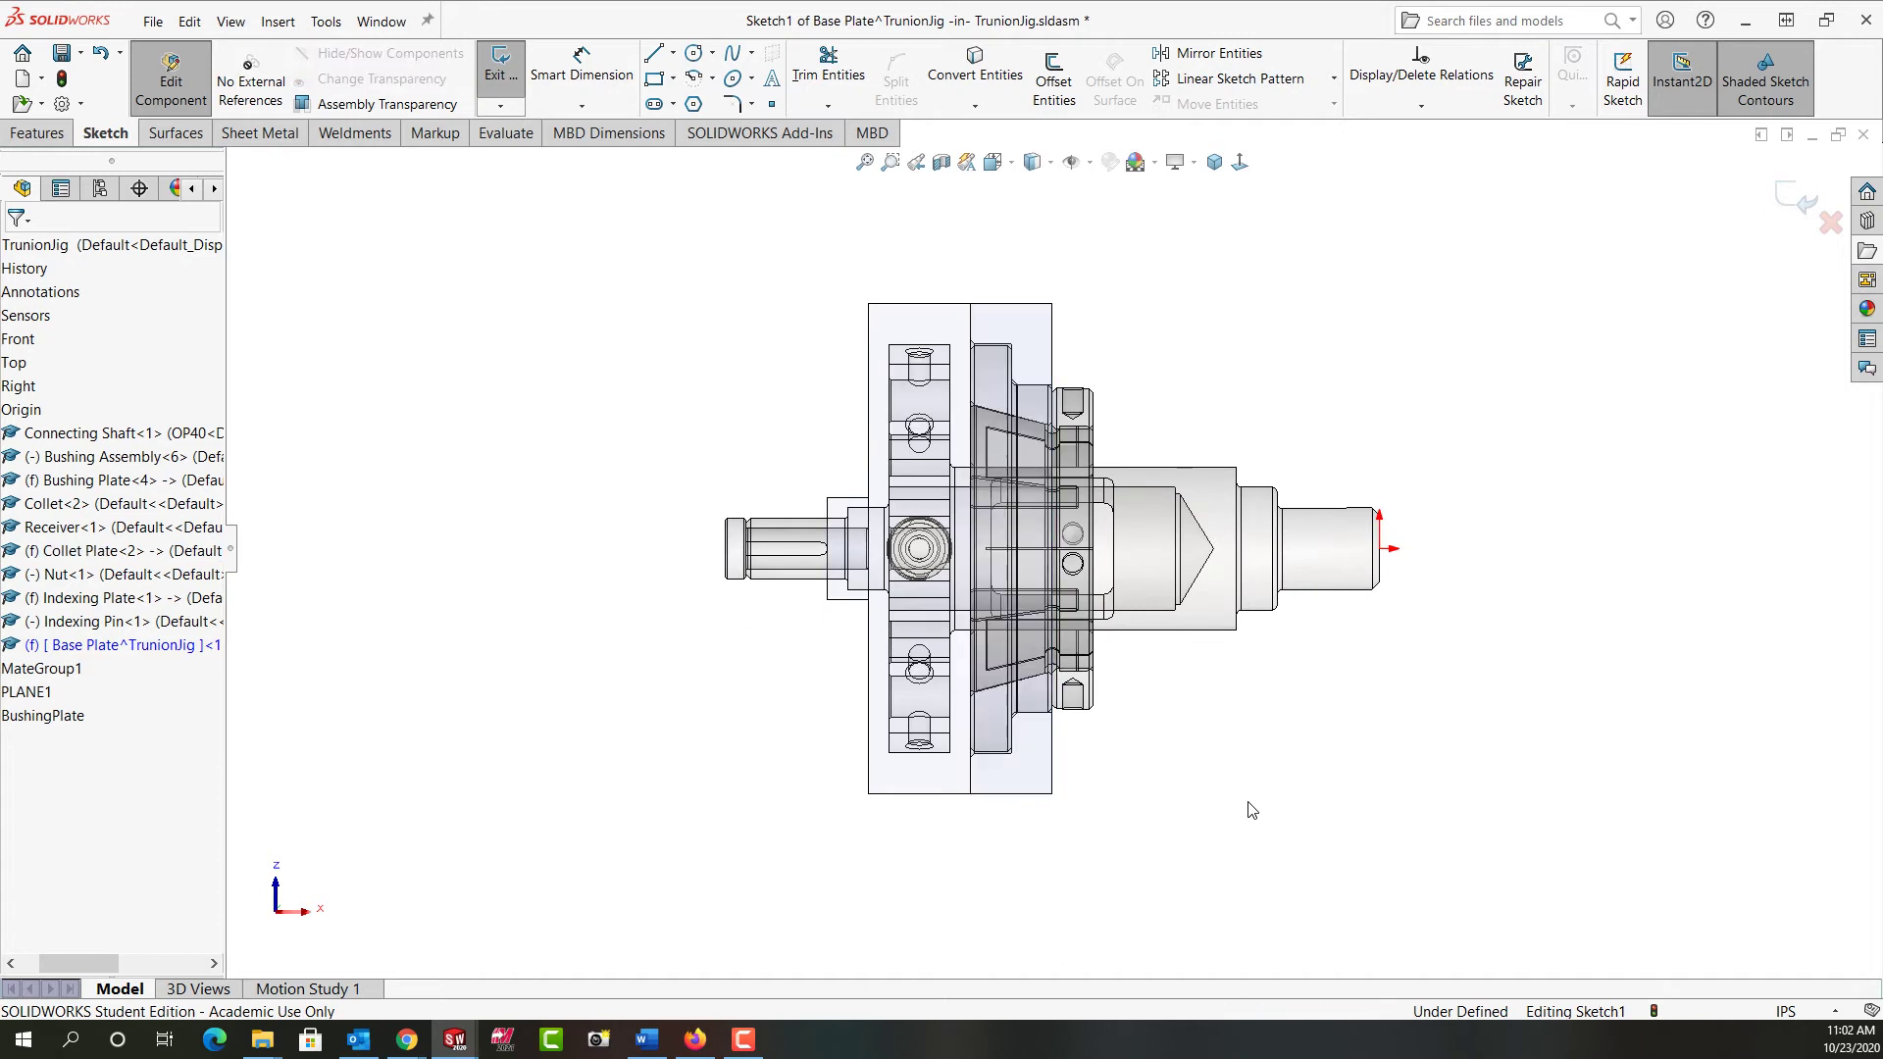
- Draw a corner rectangle enclosing the whole jig
click(655, 84)
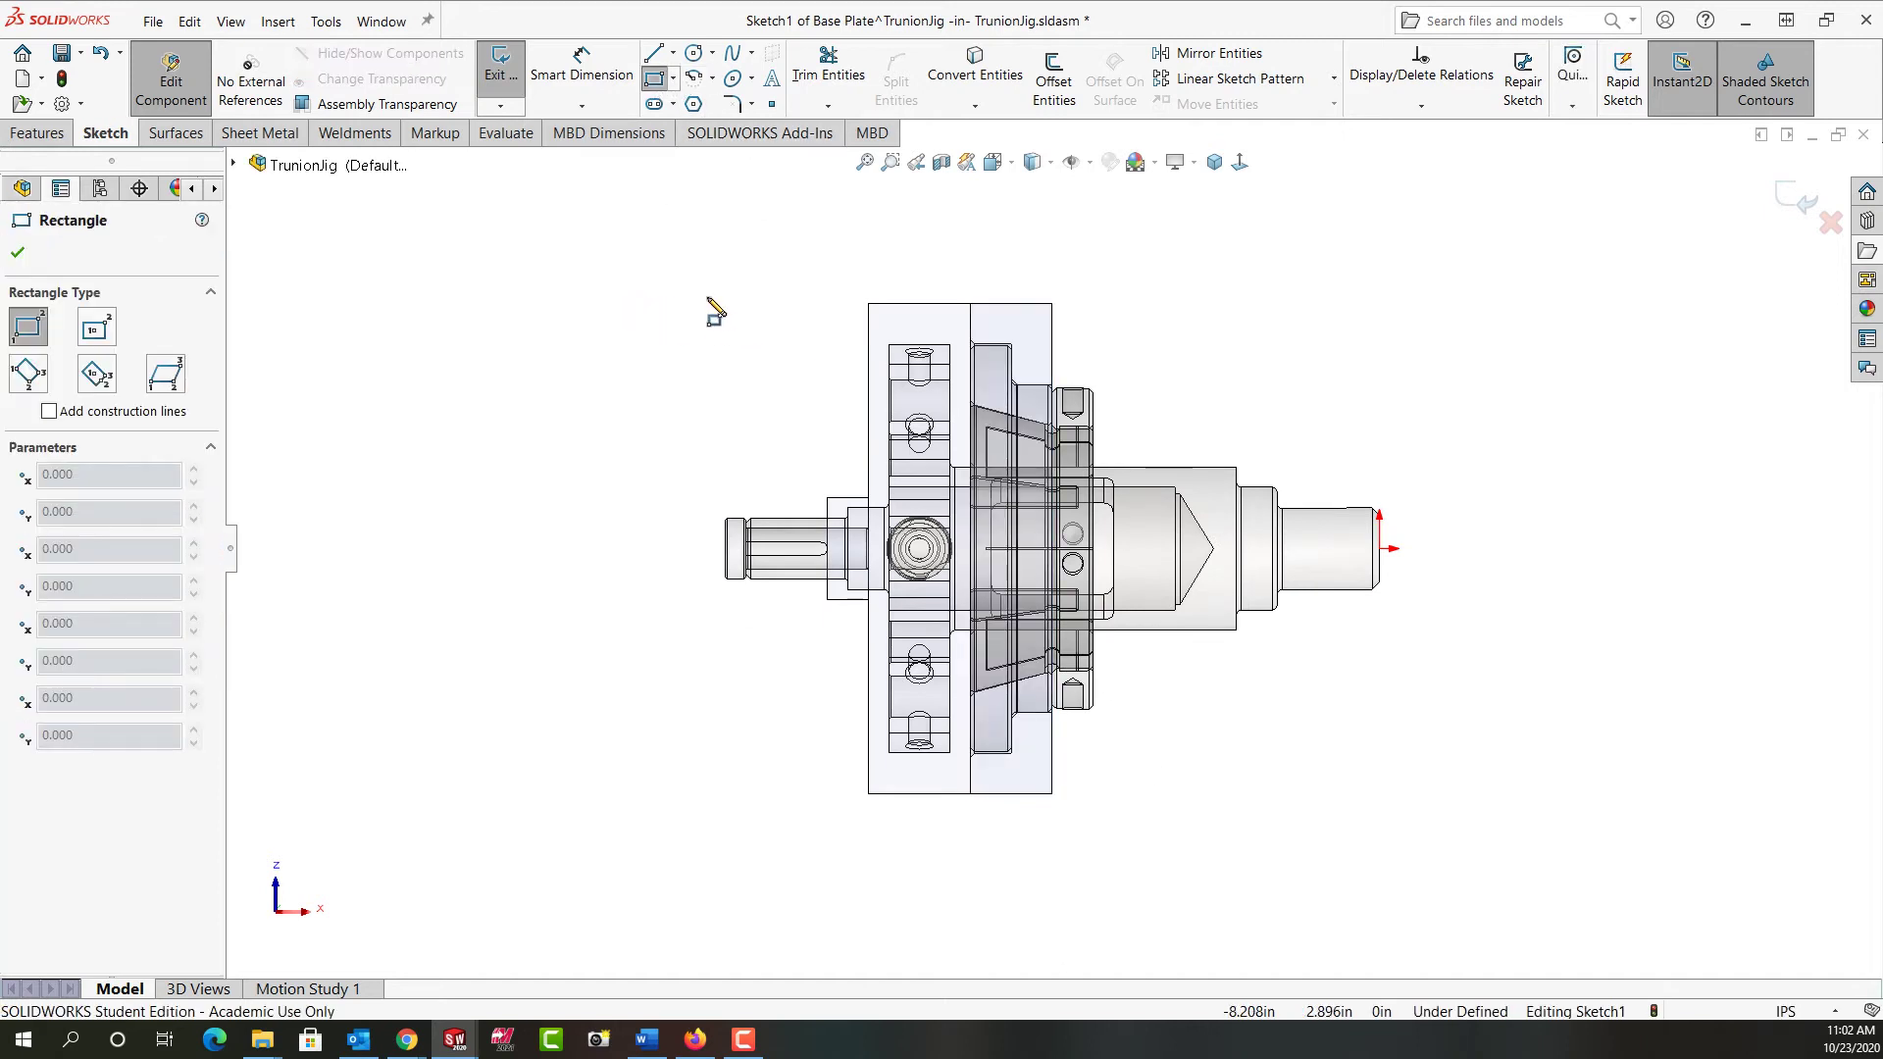
mouse_move(723, 311)
mouse_down()
mouse_move(1221, 800)
mouse_move(1290, 813)
mouse_up()
key(Escape)
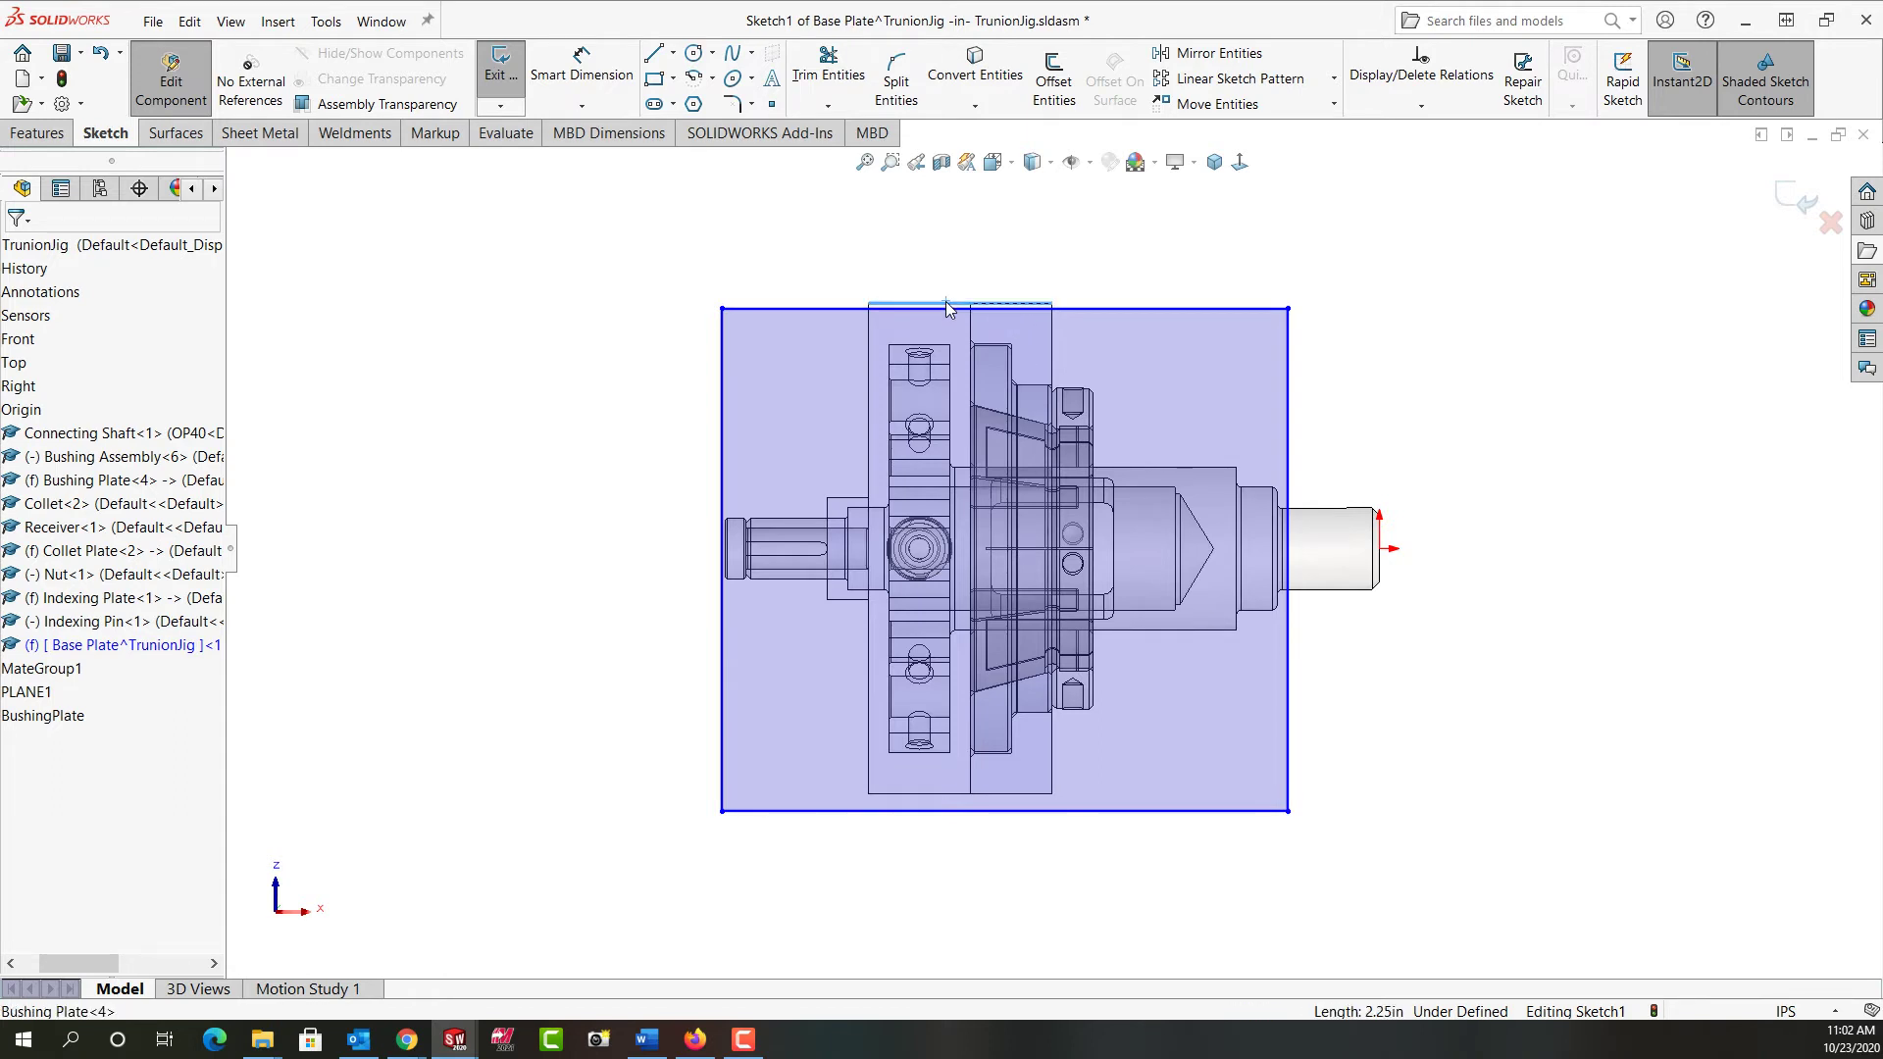
- Make the rectangle's top and bottom lines collinear with the Bushing Plate's top and bottom edges
ctrl+click(1104, 308)
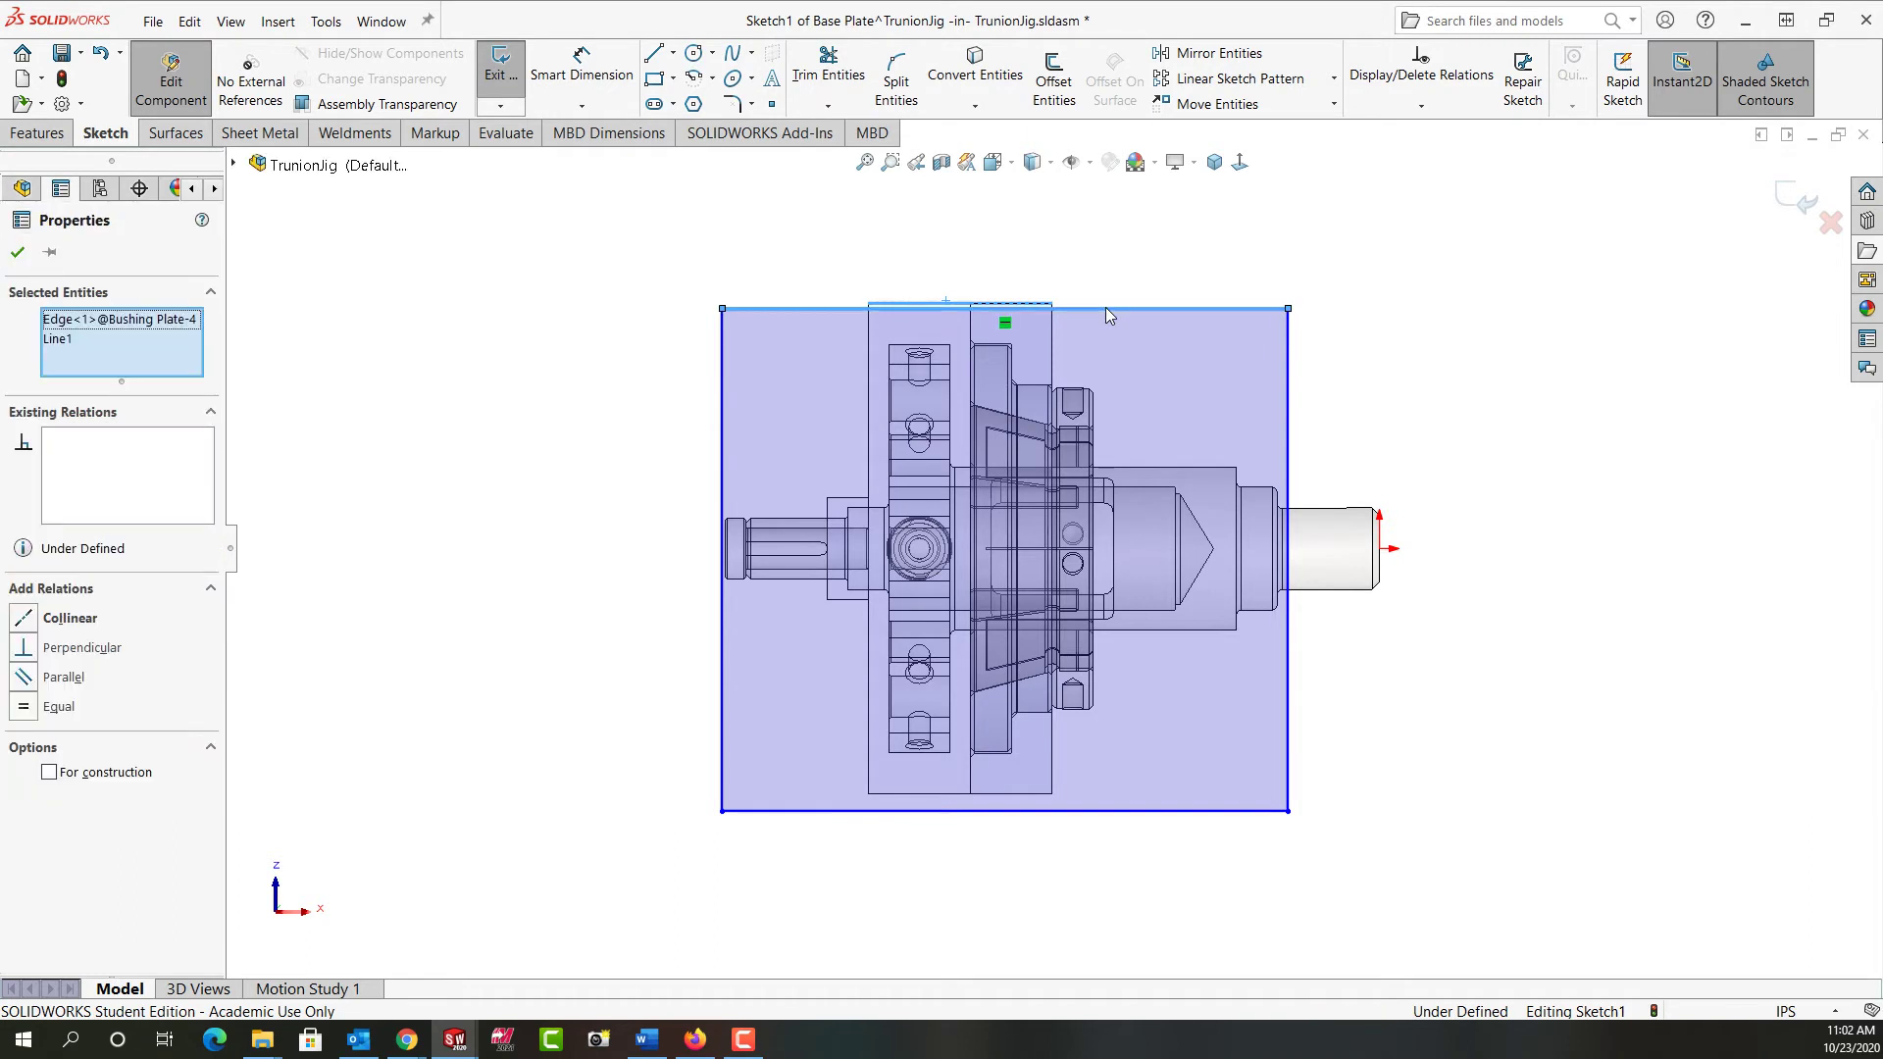
click(1161, 224)
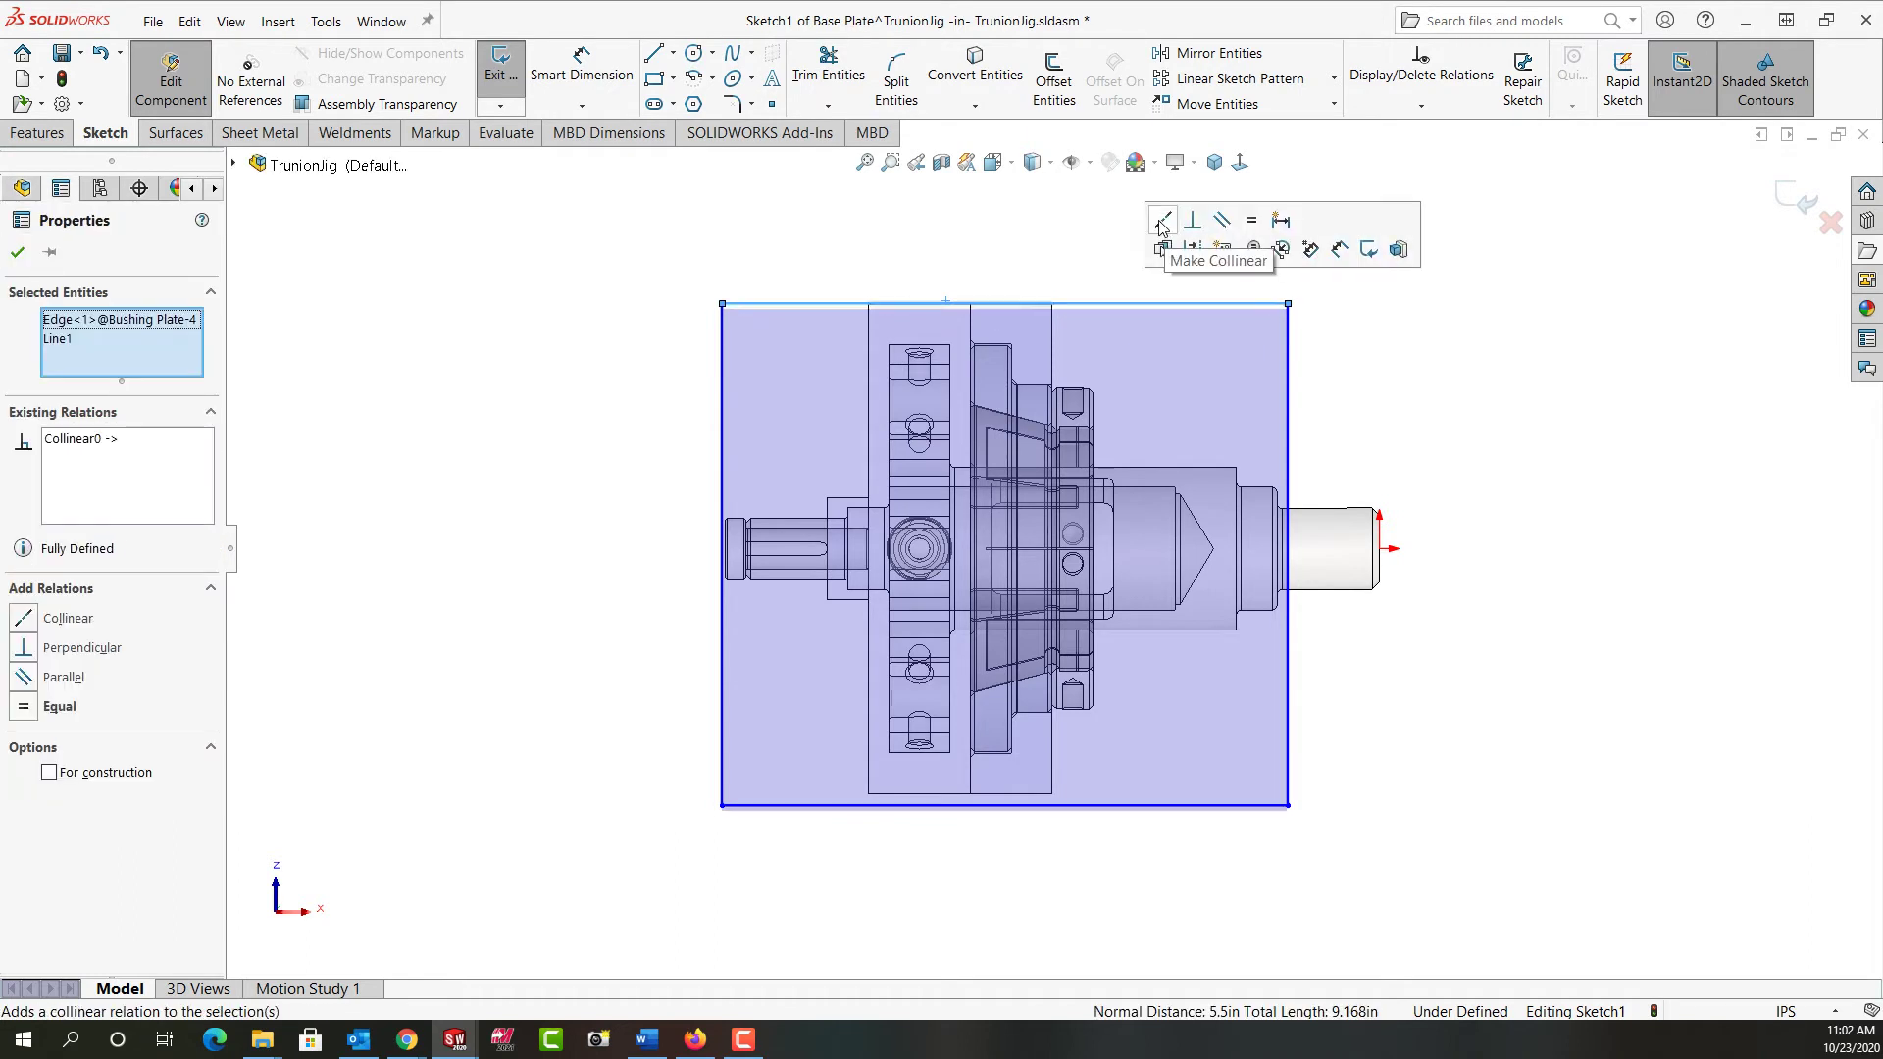
click(912, 796)
ctrl+click(935, 807)
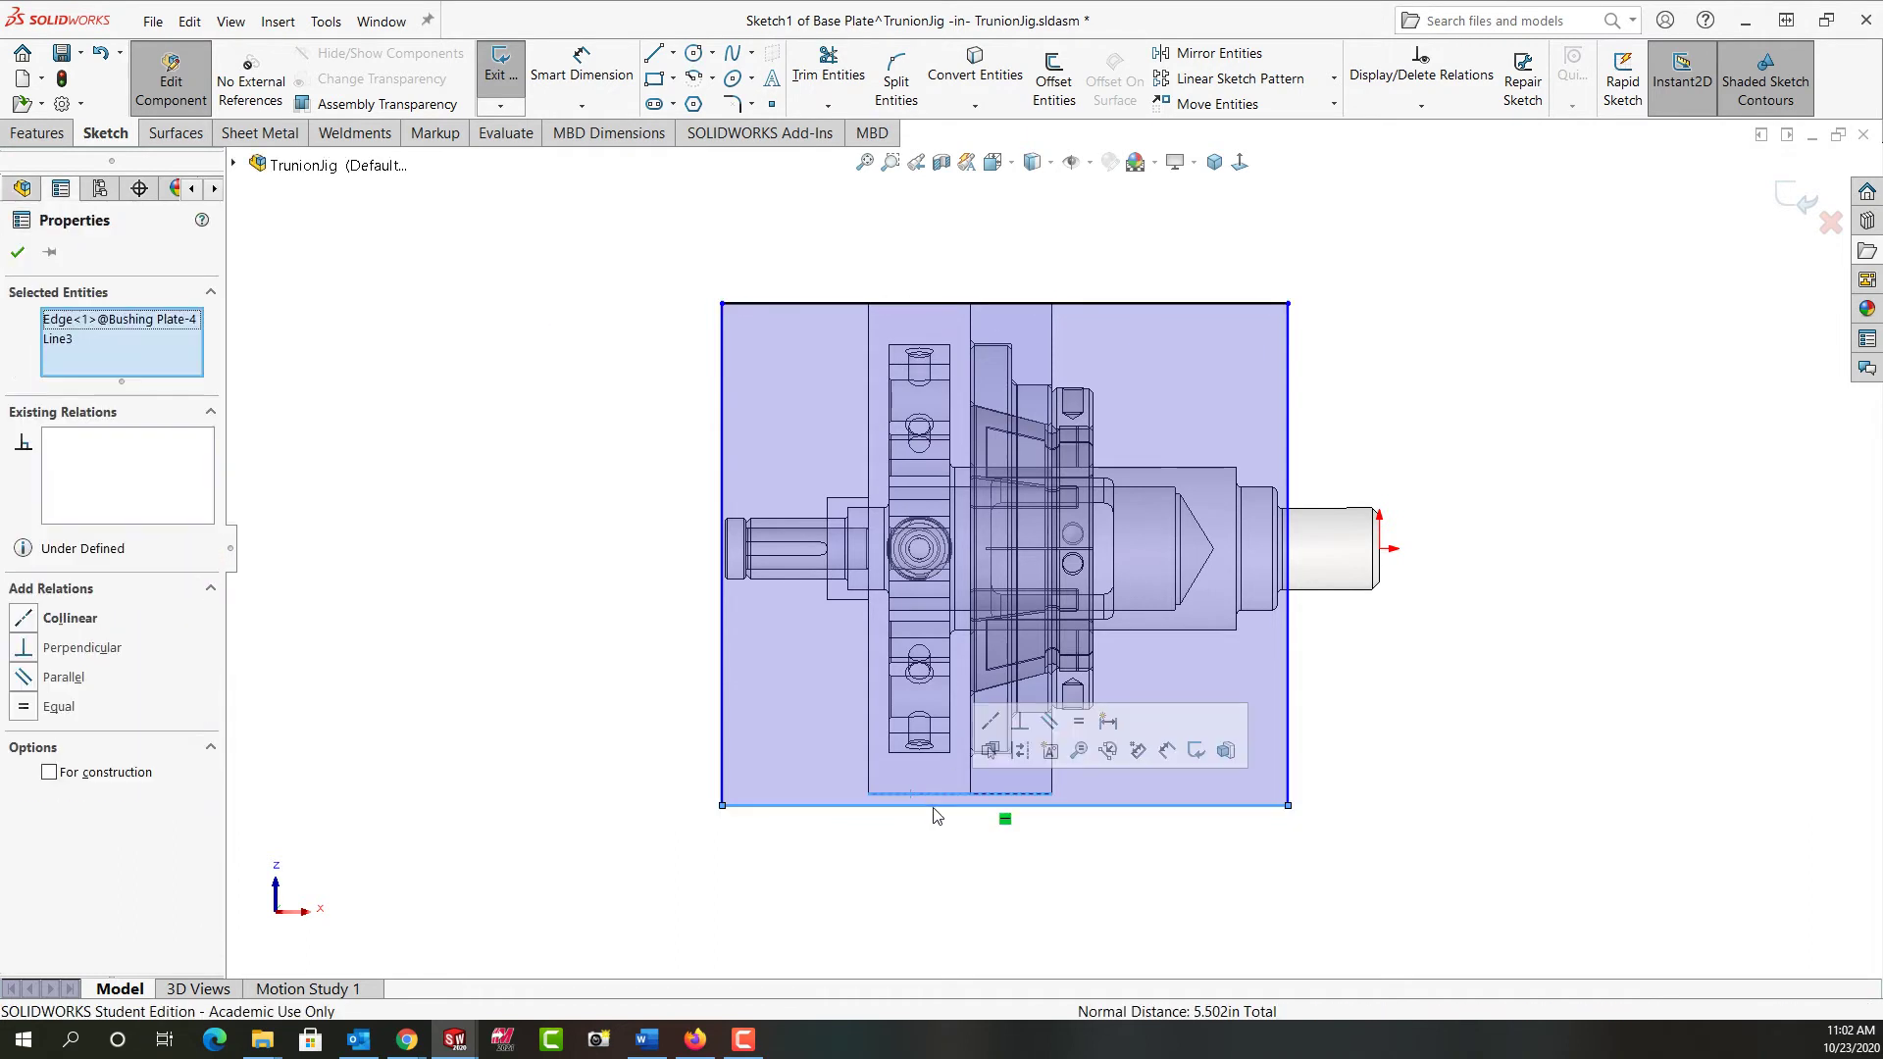
click(990, 721)
click(1320, 866)
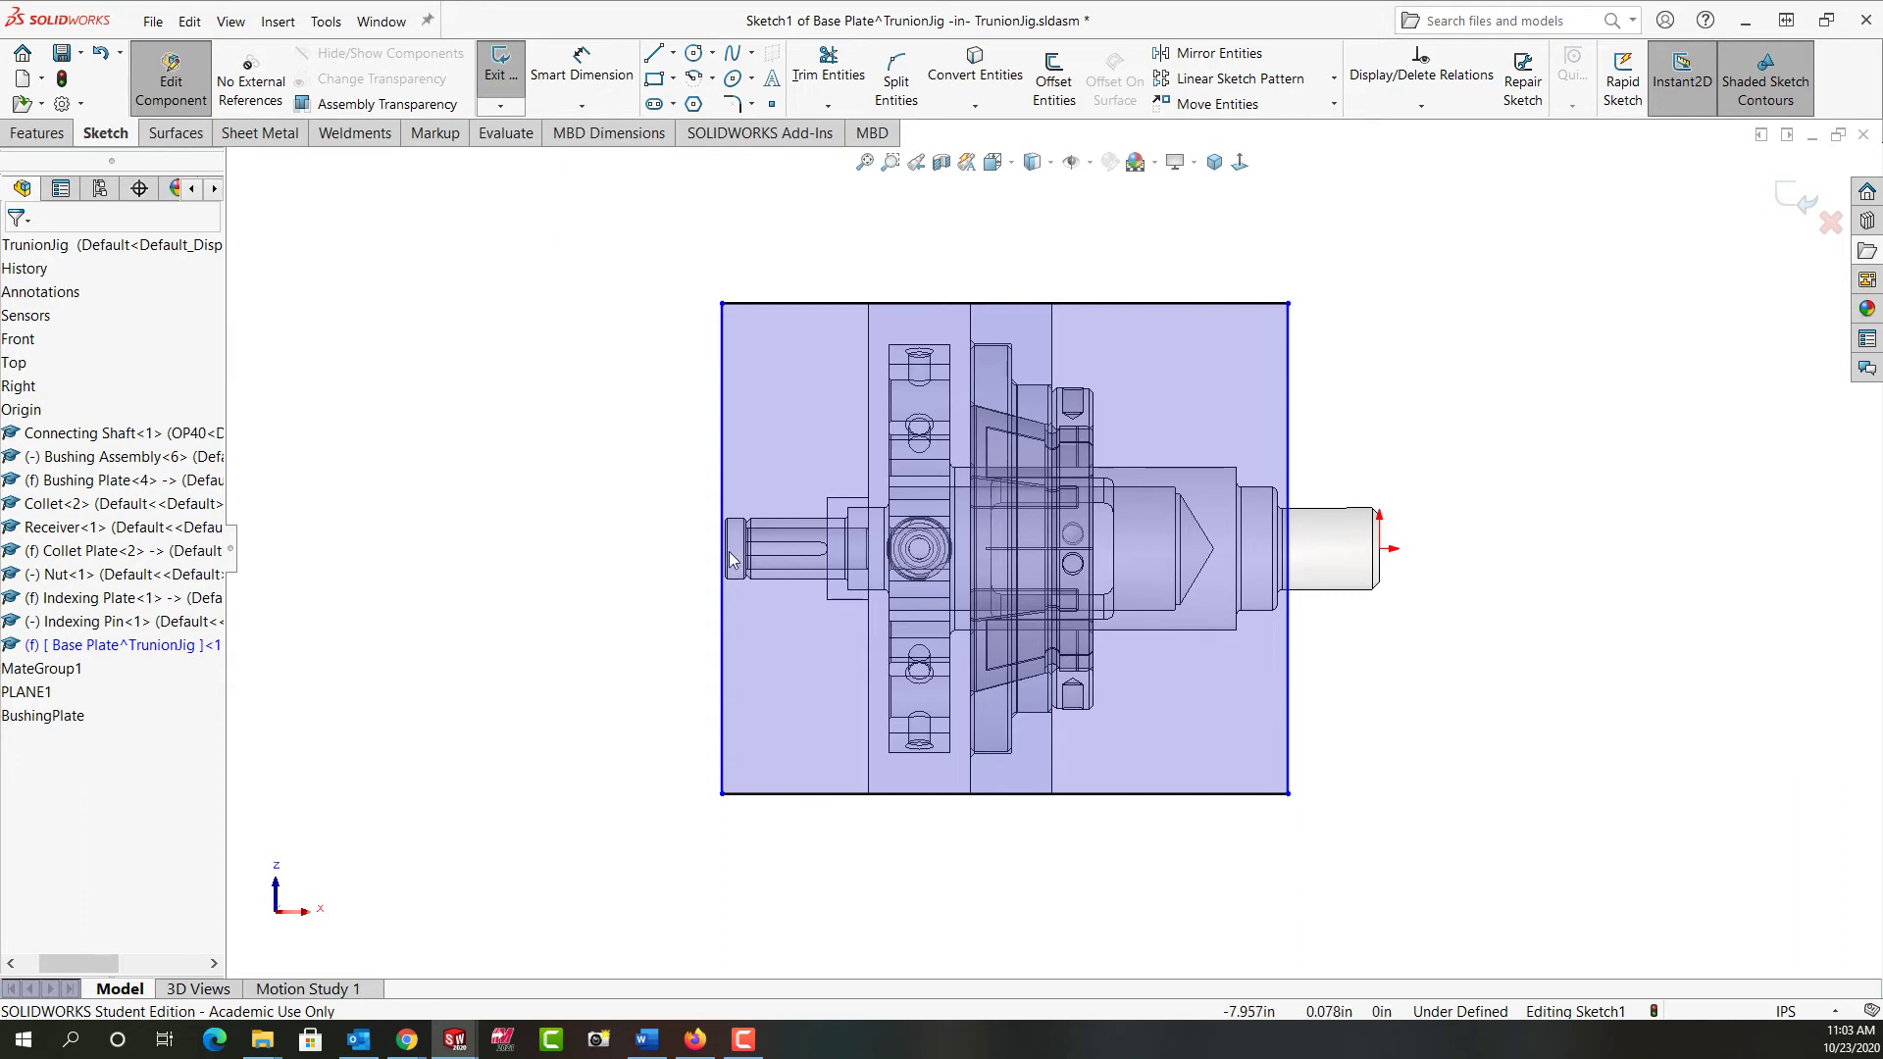
- Make the rectangle's left line collinear with the Indexing Pin's left end edge
drag(722, 602, 694, 597)
scroll(726, 573, down, 5)
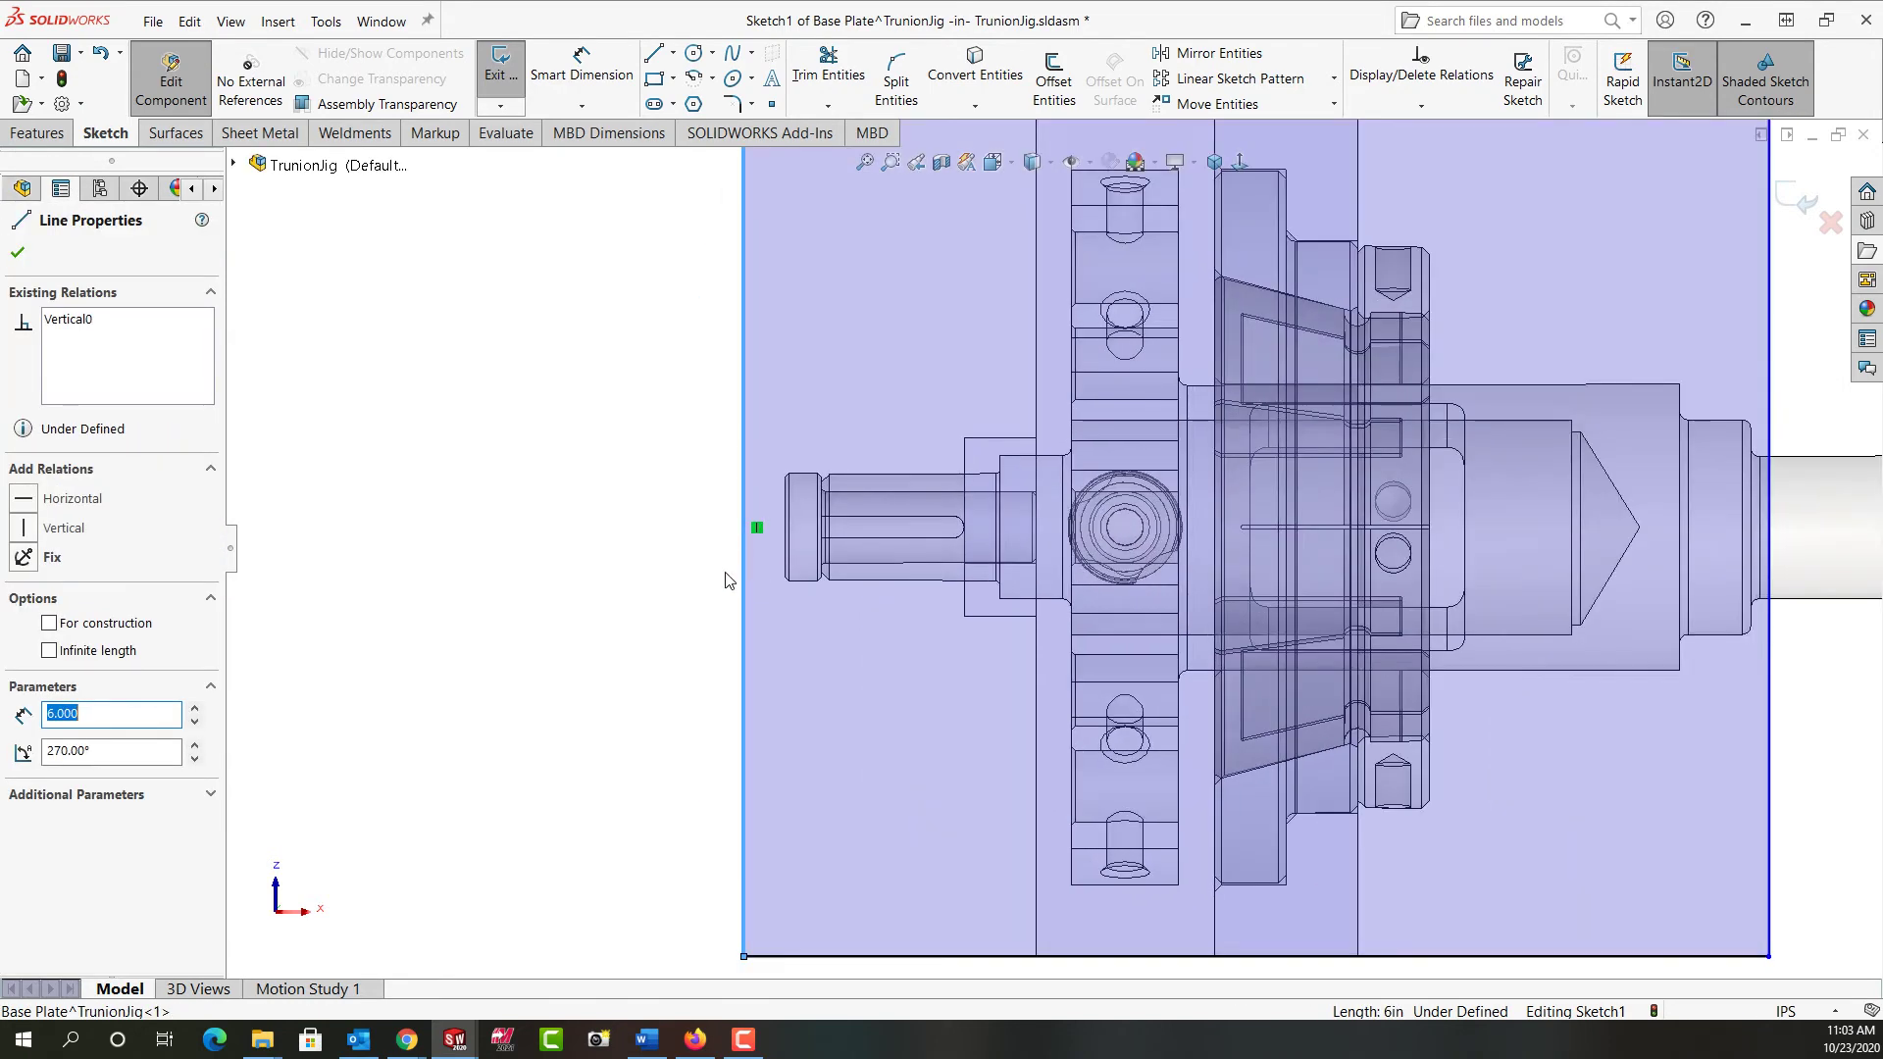
ctrl+click(803, 535)
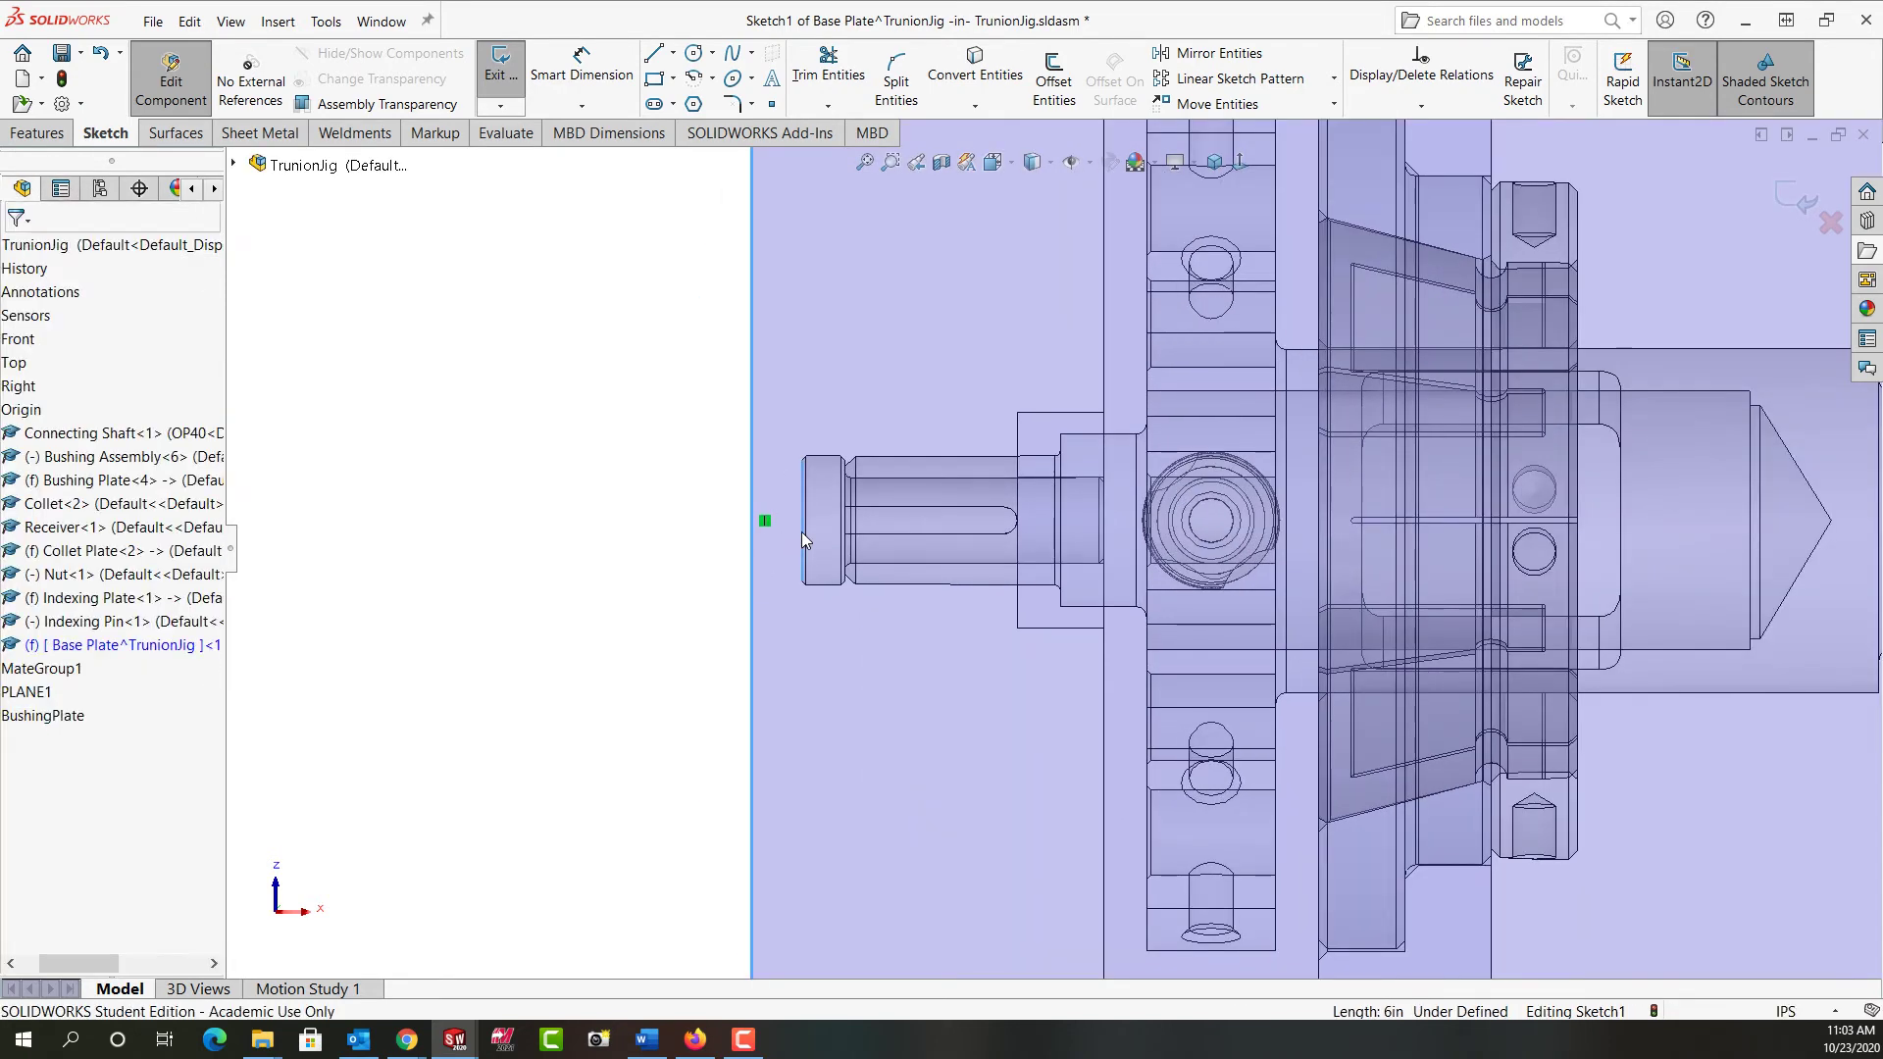
click(862, 446)
click(627, 496)
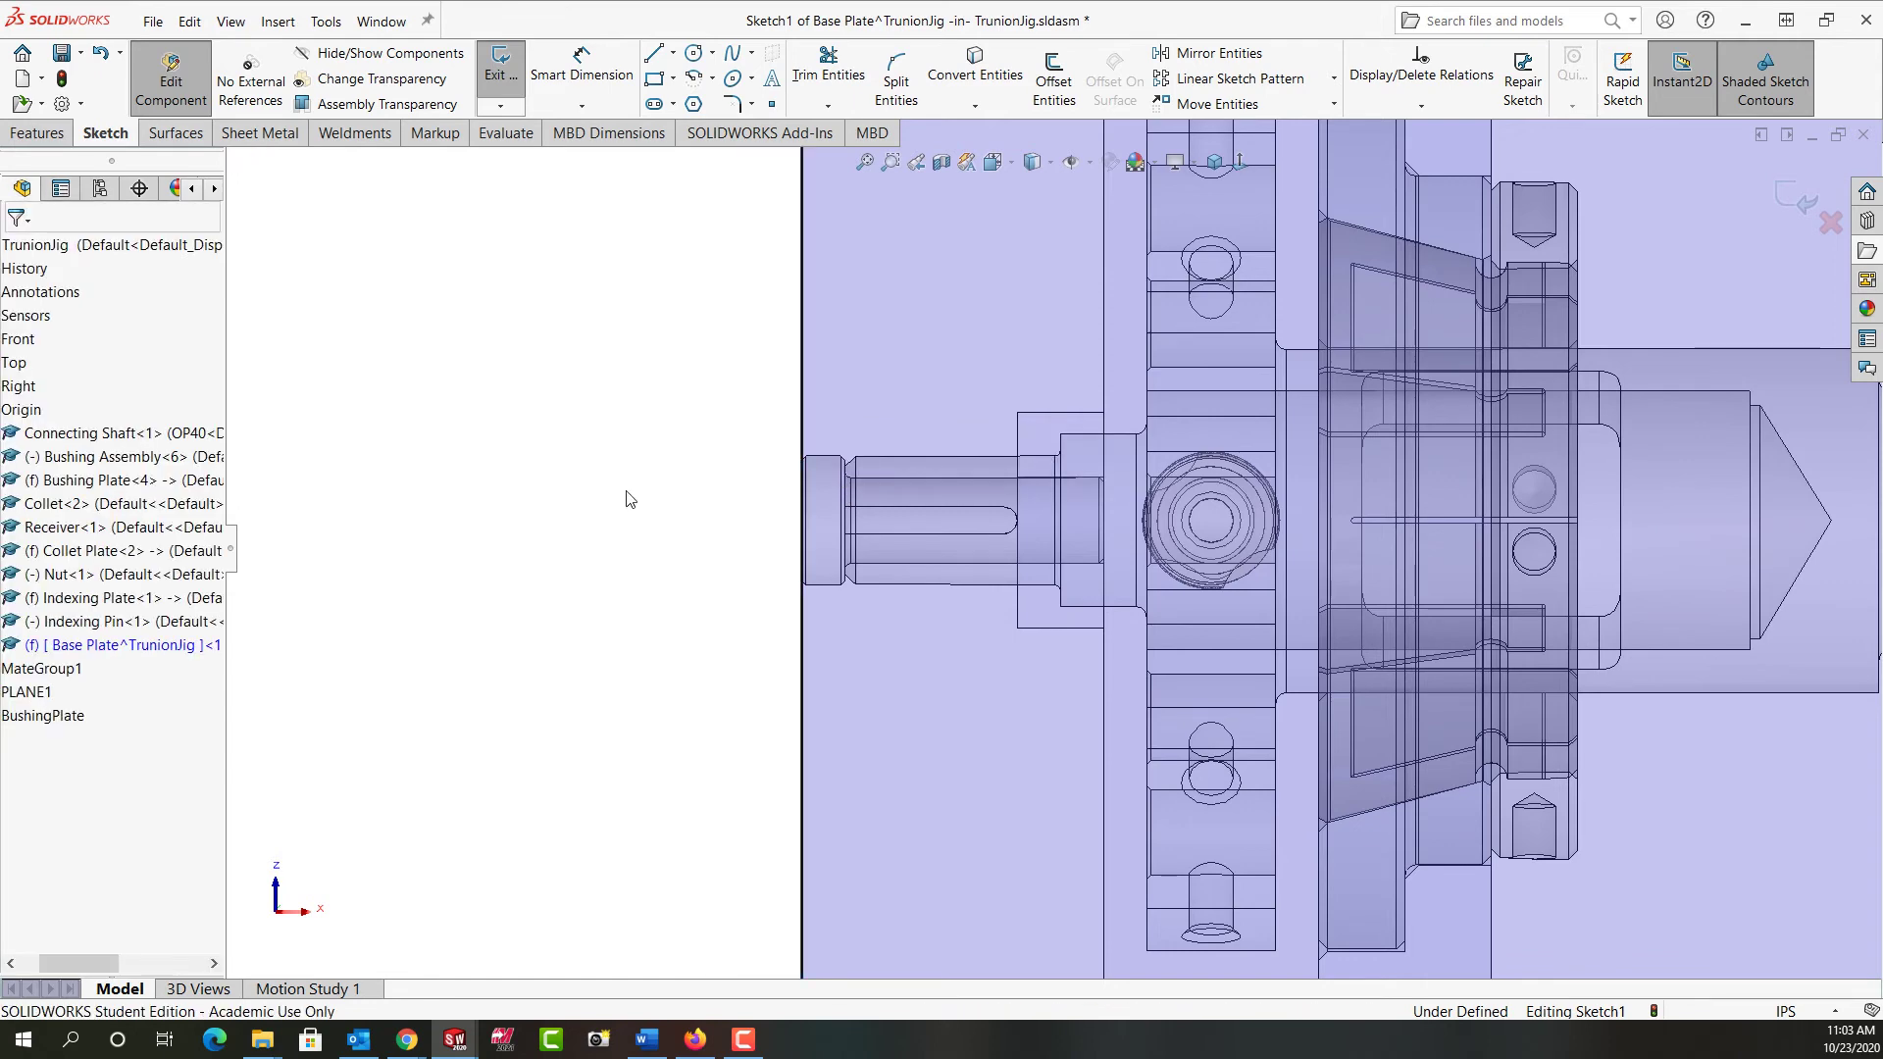
key(f)
scroll(1353, 572, down, 1)
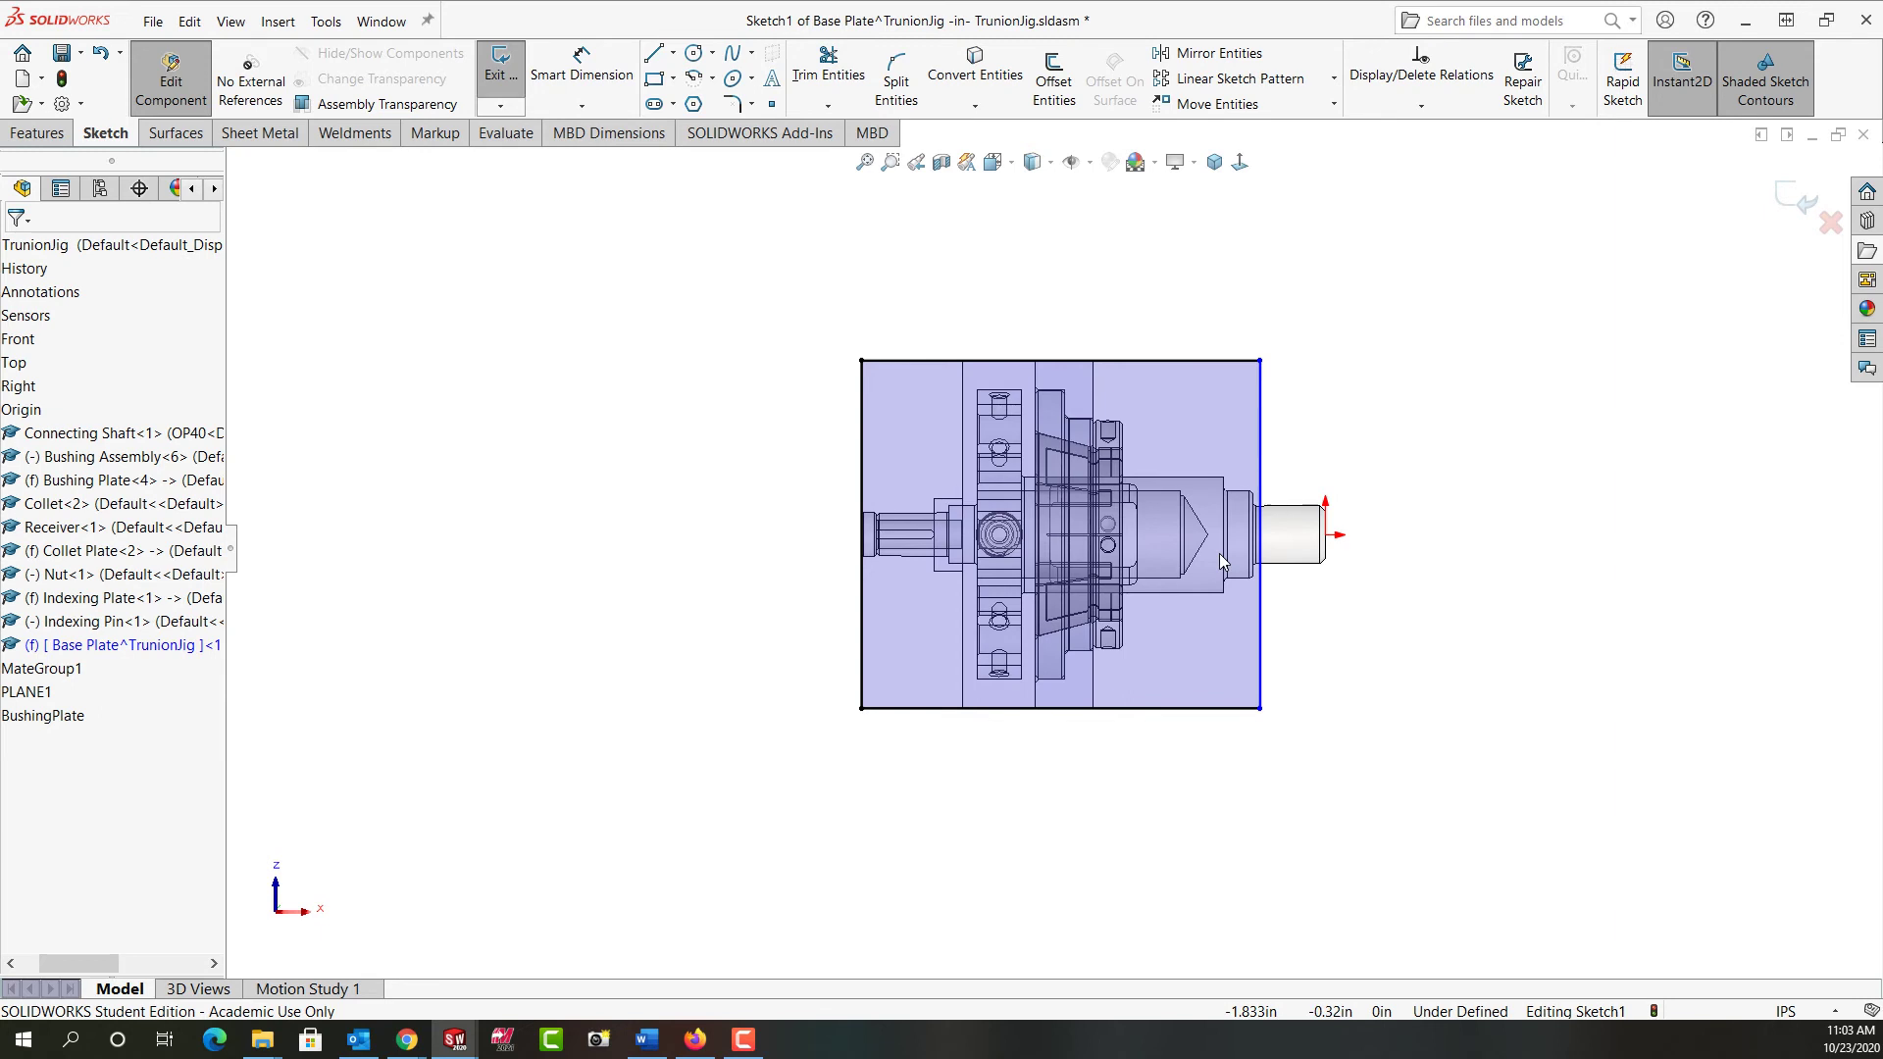
- Dimension the rectangle's bottom edge at 6.5 in, then view the jig isometrically
scroll(1272, 619, down, 2)
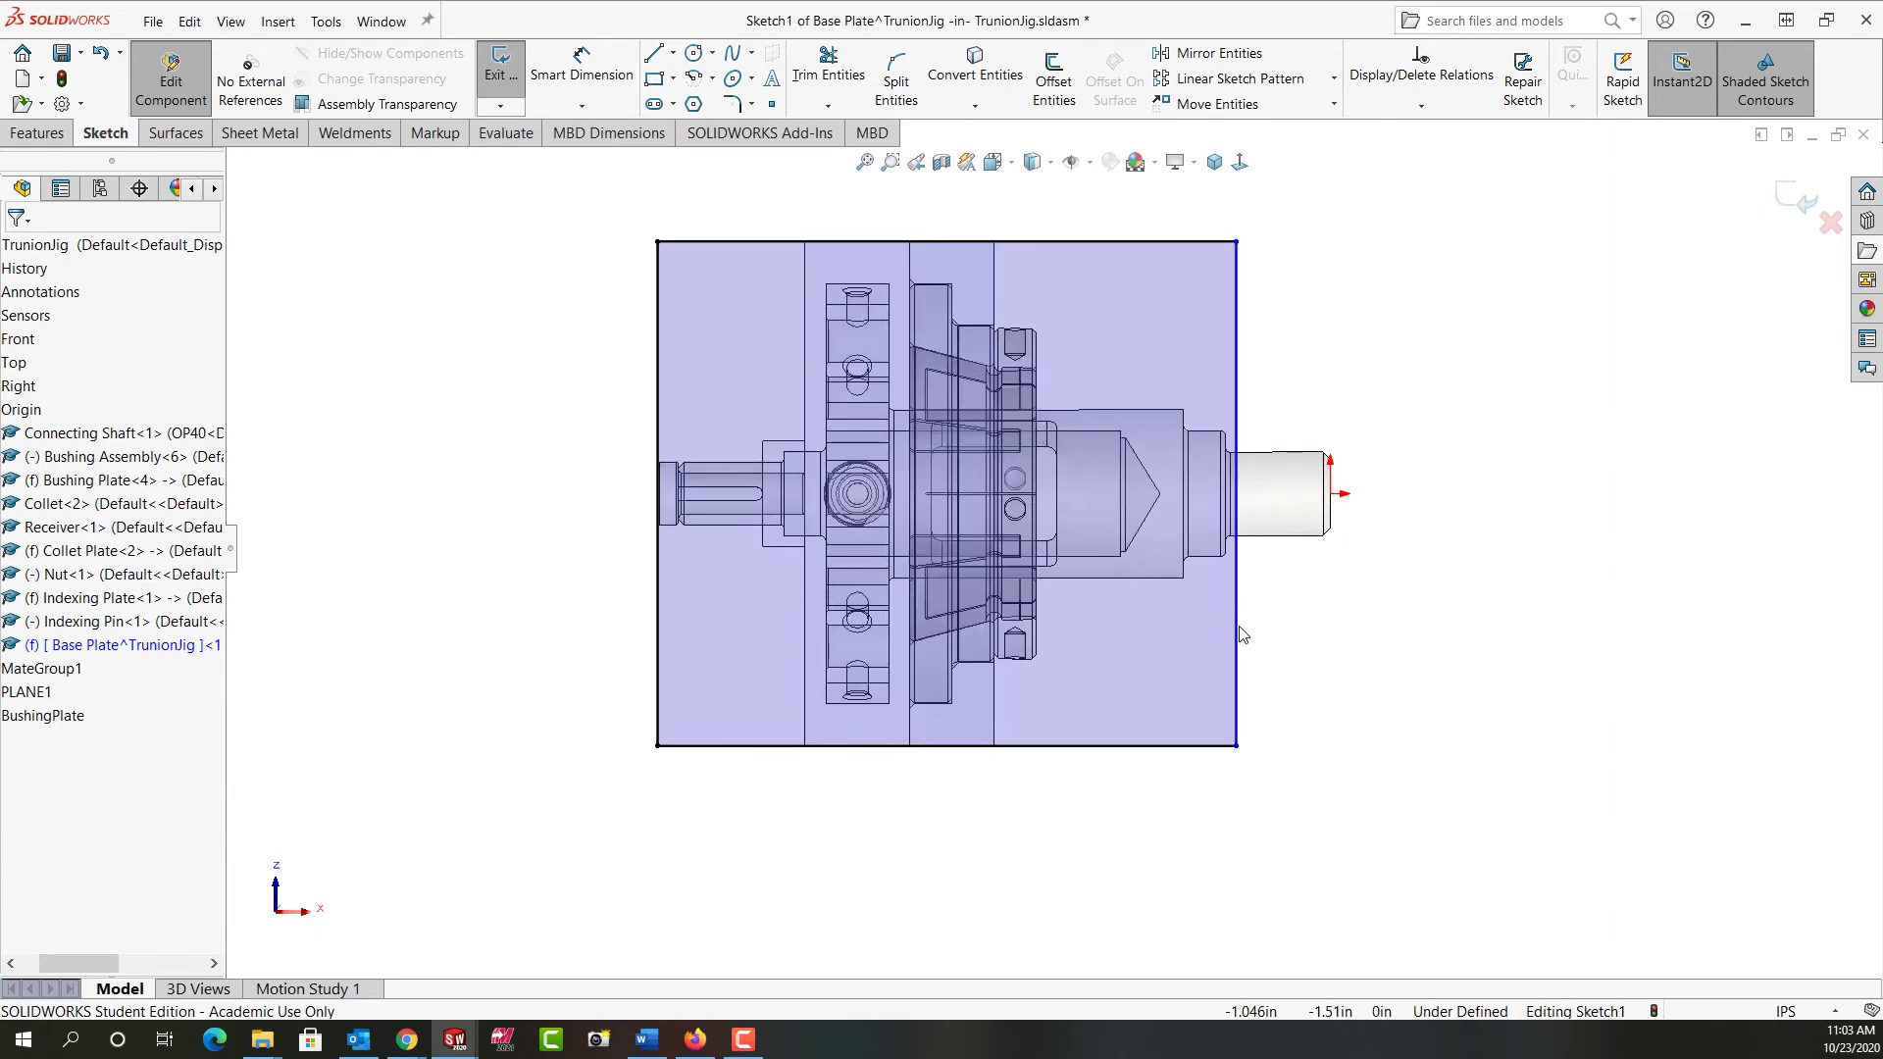
right_drag(1434, 829, 1429, 676)
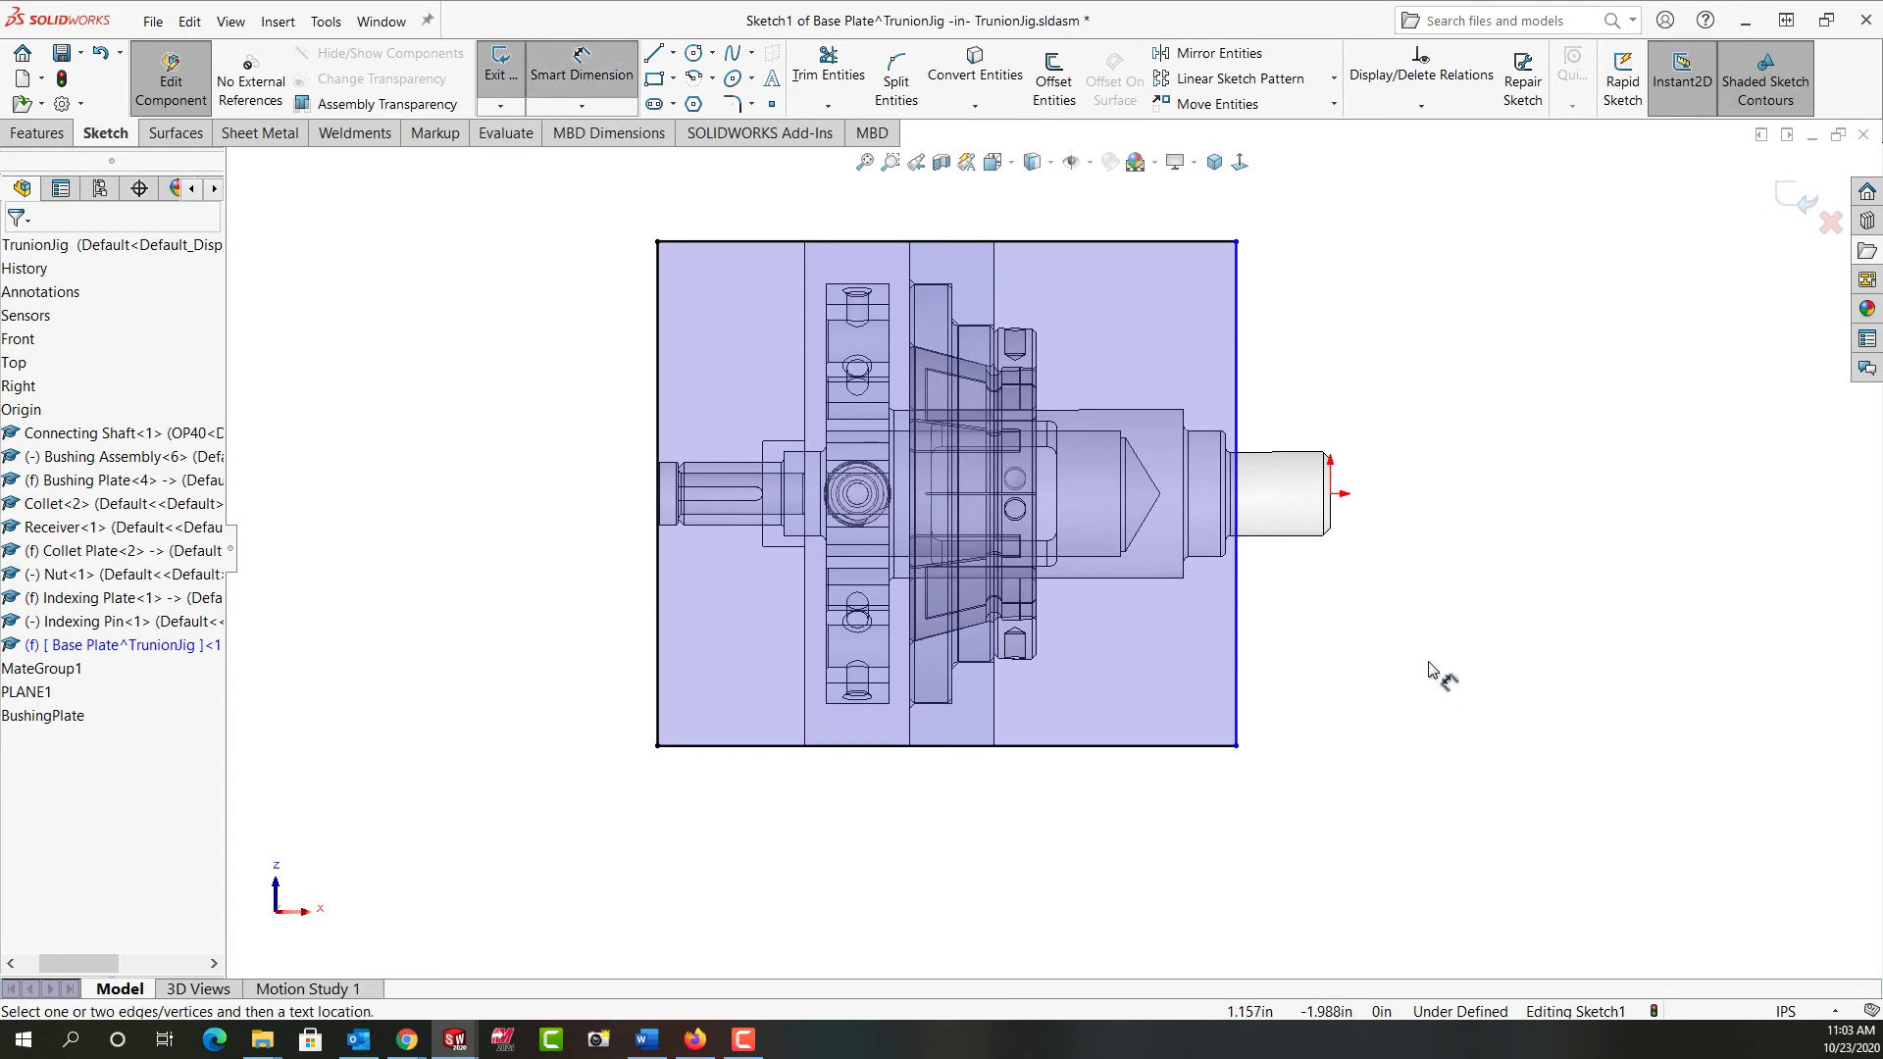
click(1142, 747)
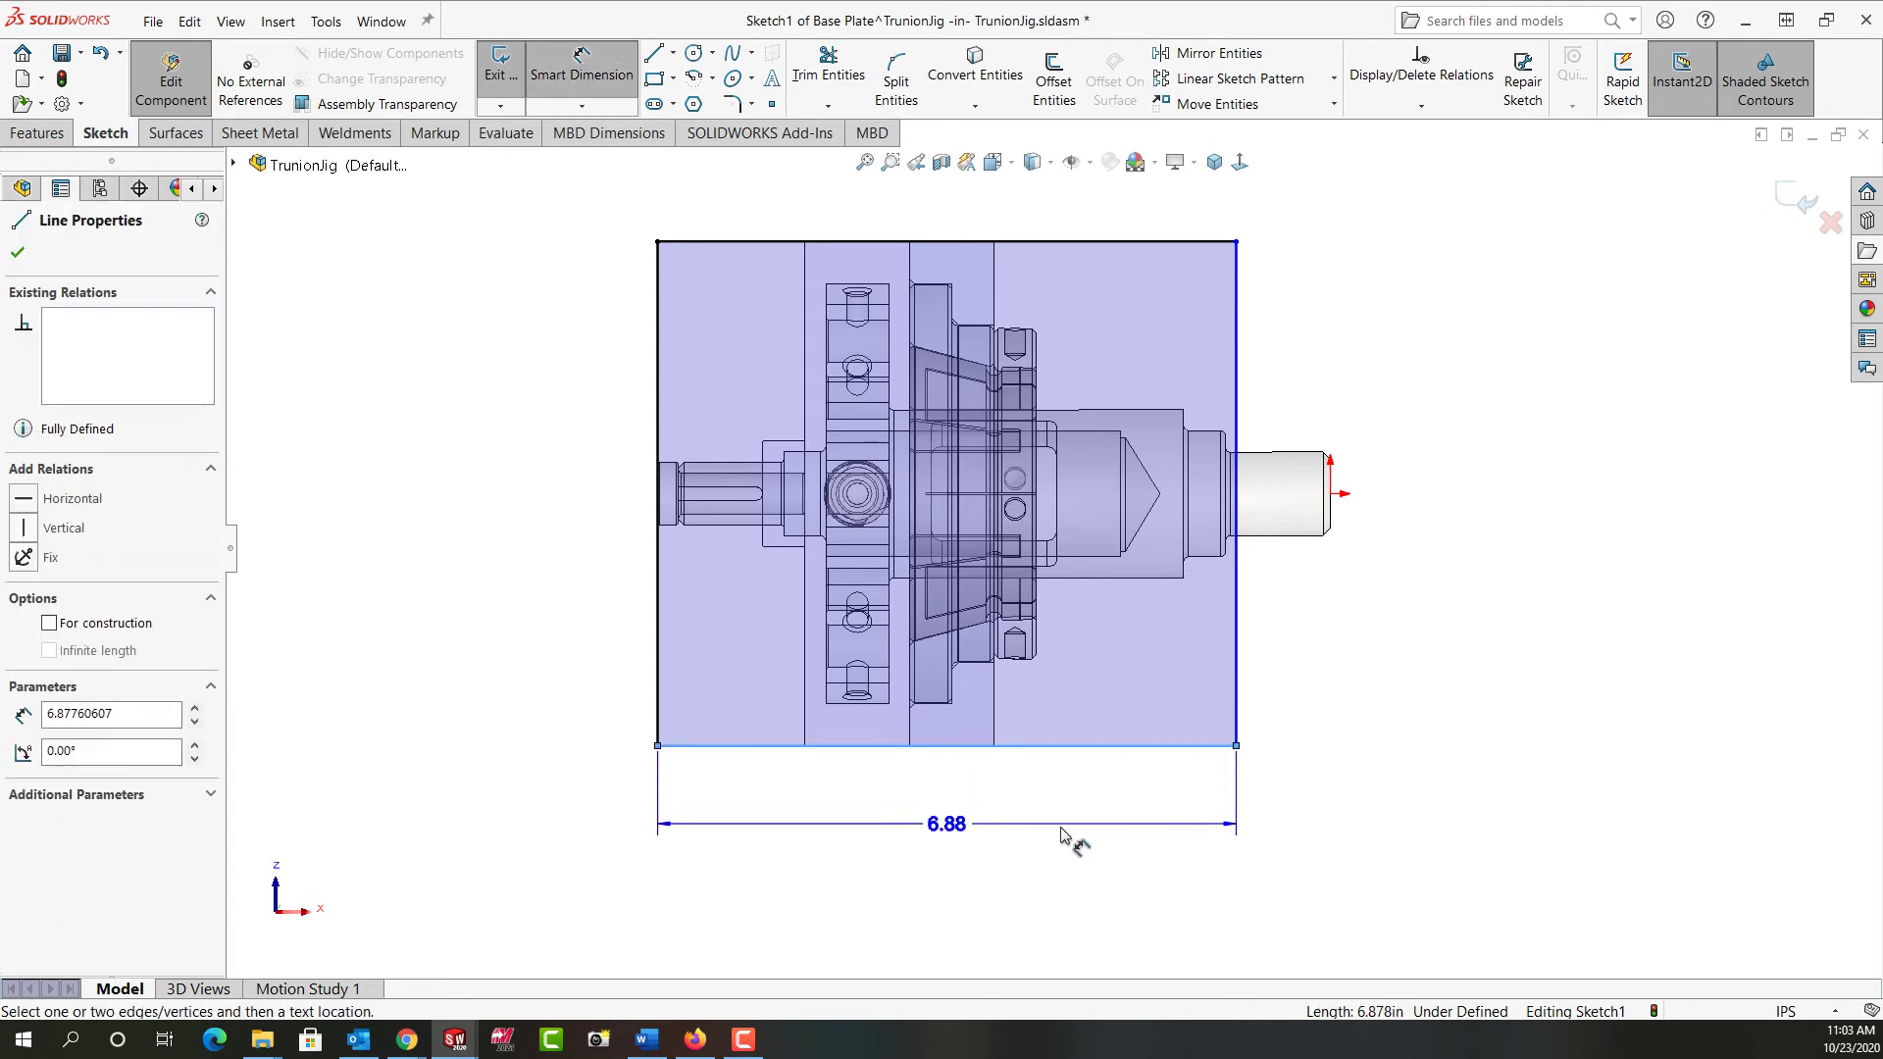
click(1069, 829)
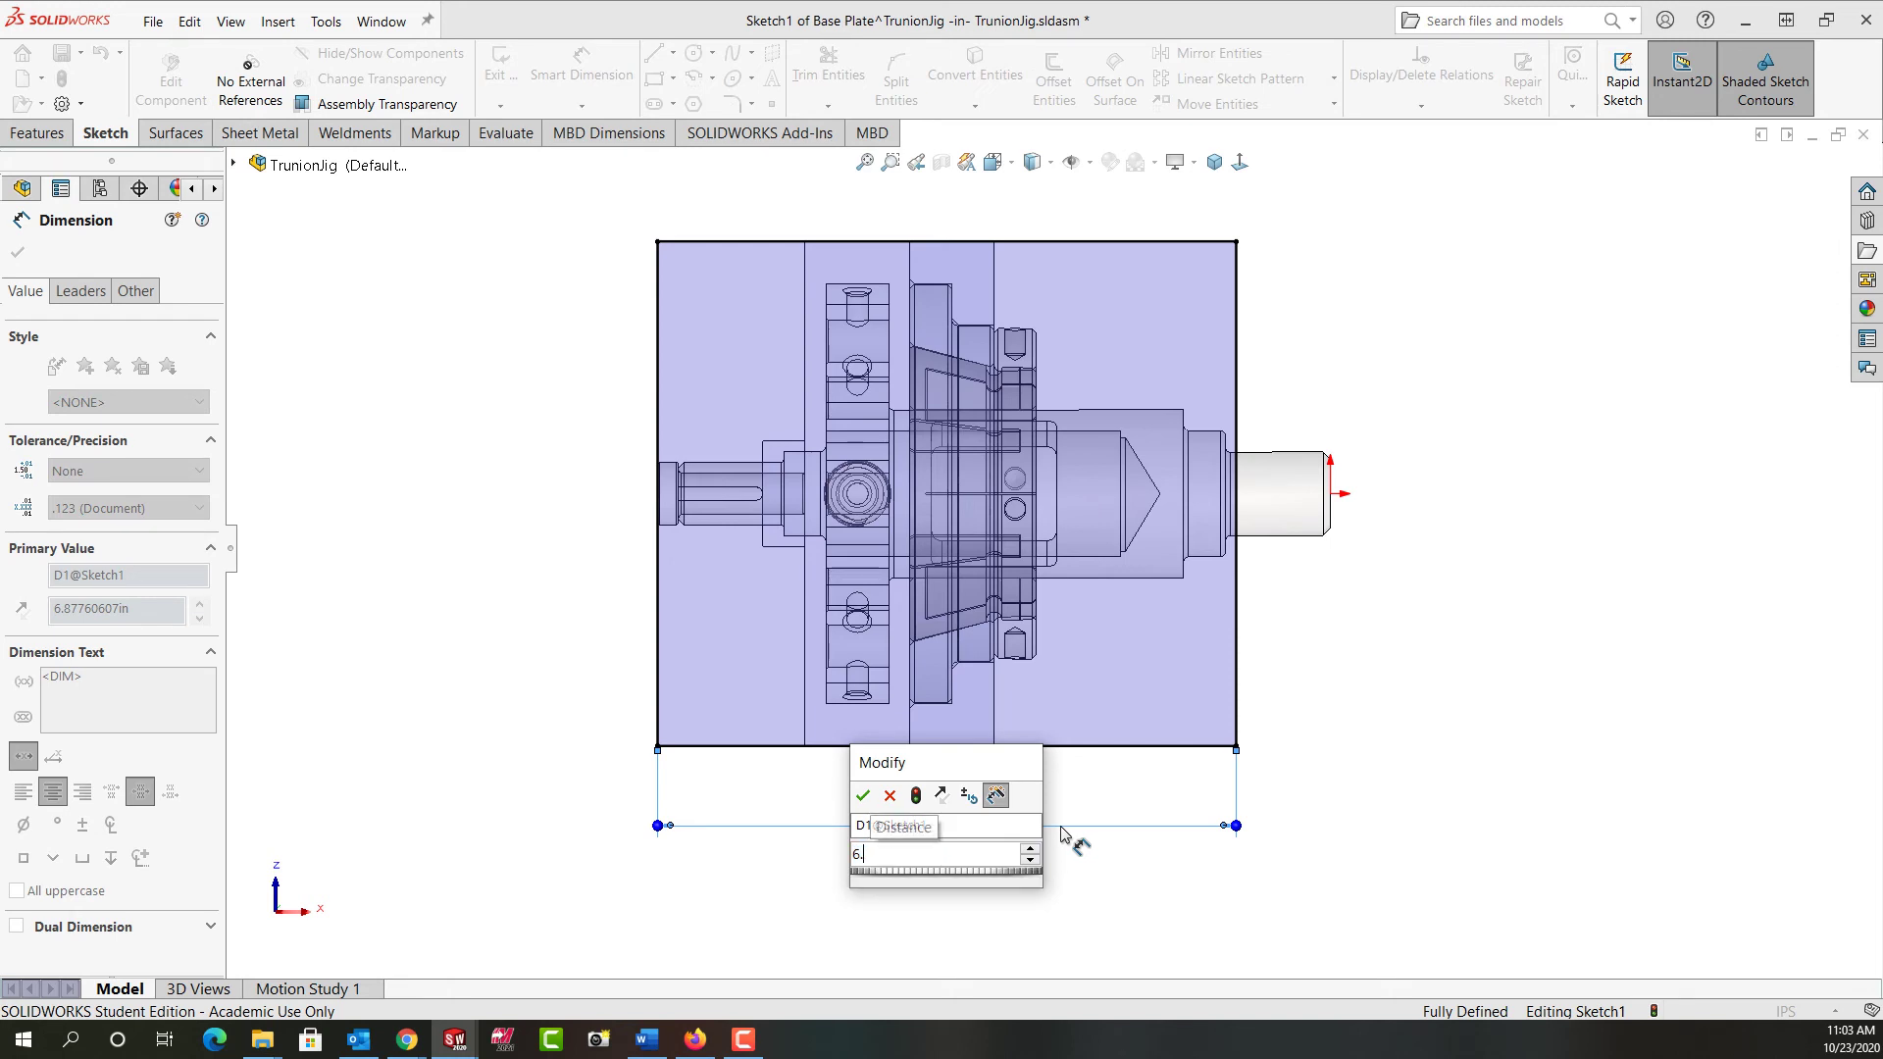
text(6.5)
key(Return)
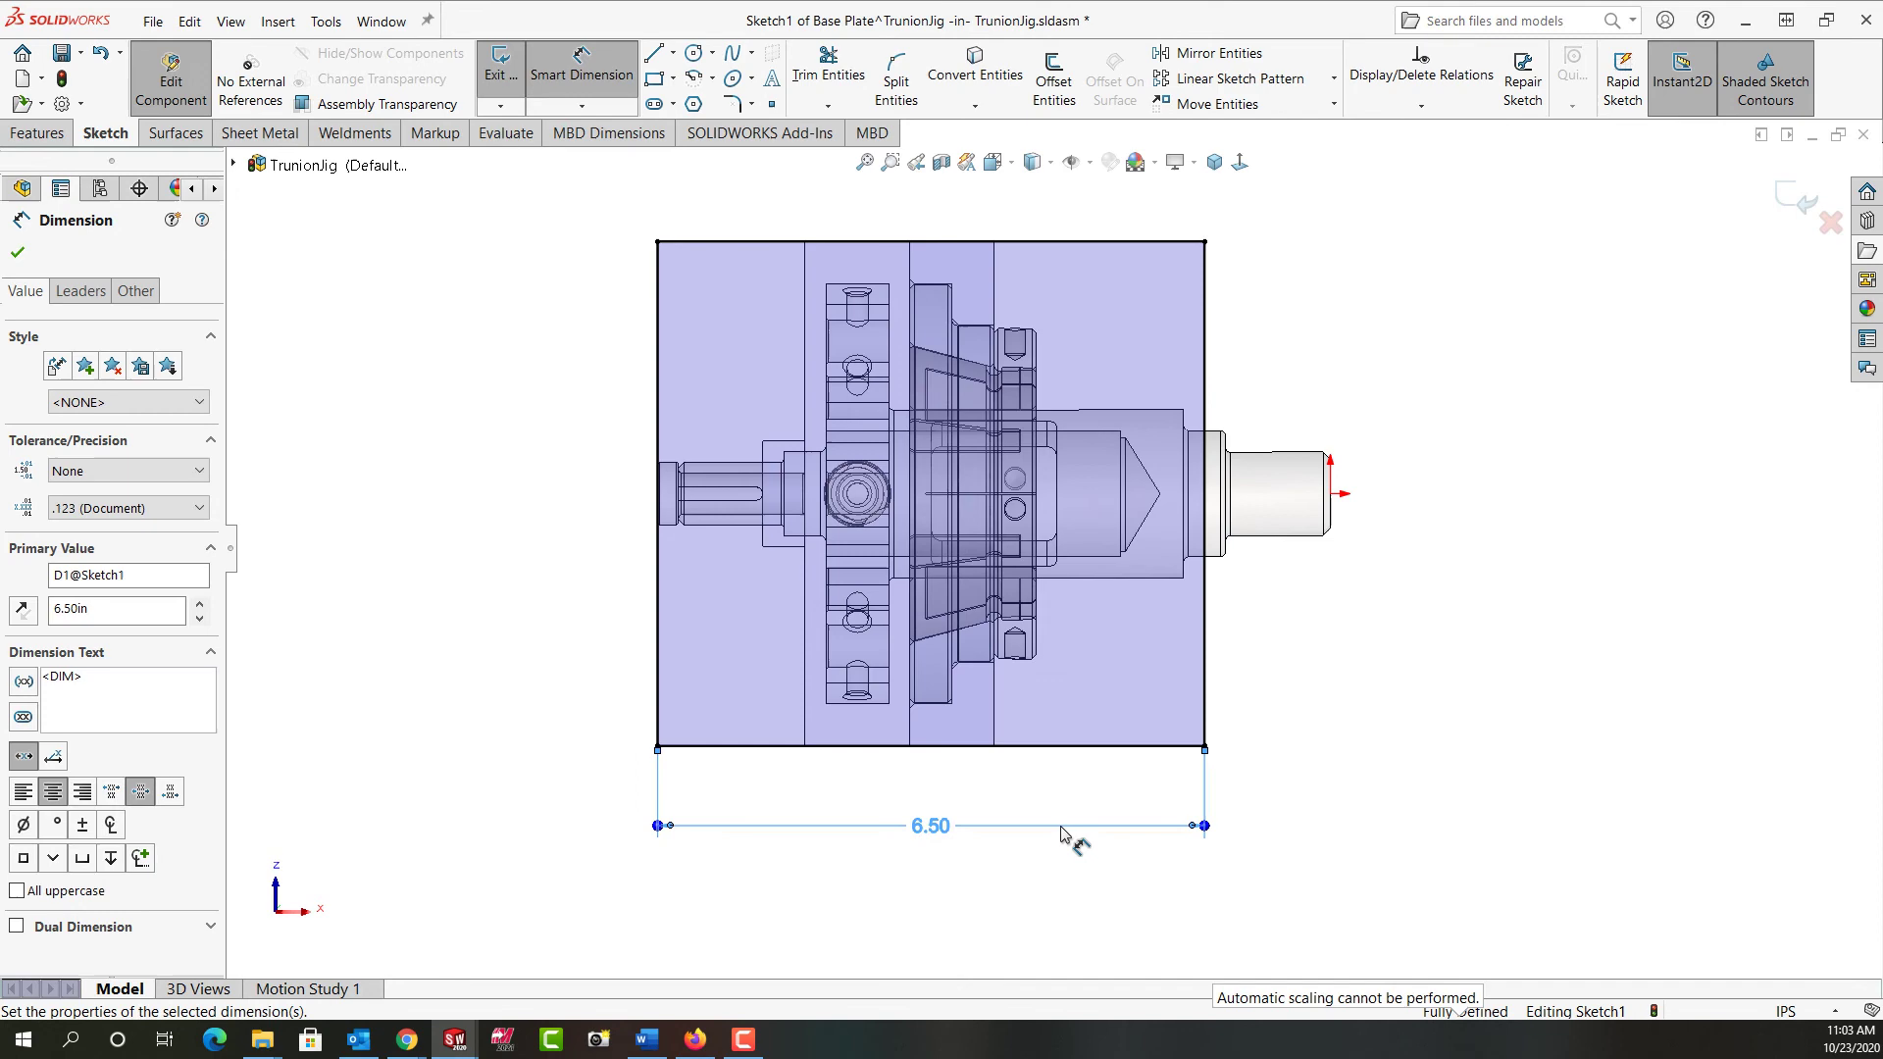
click(1216, 164)
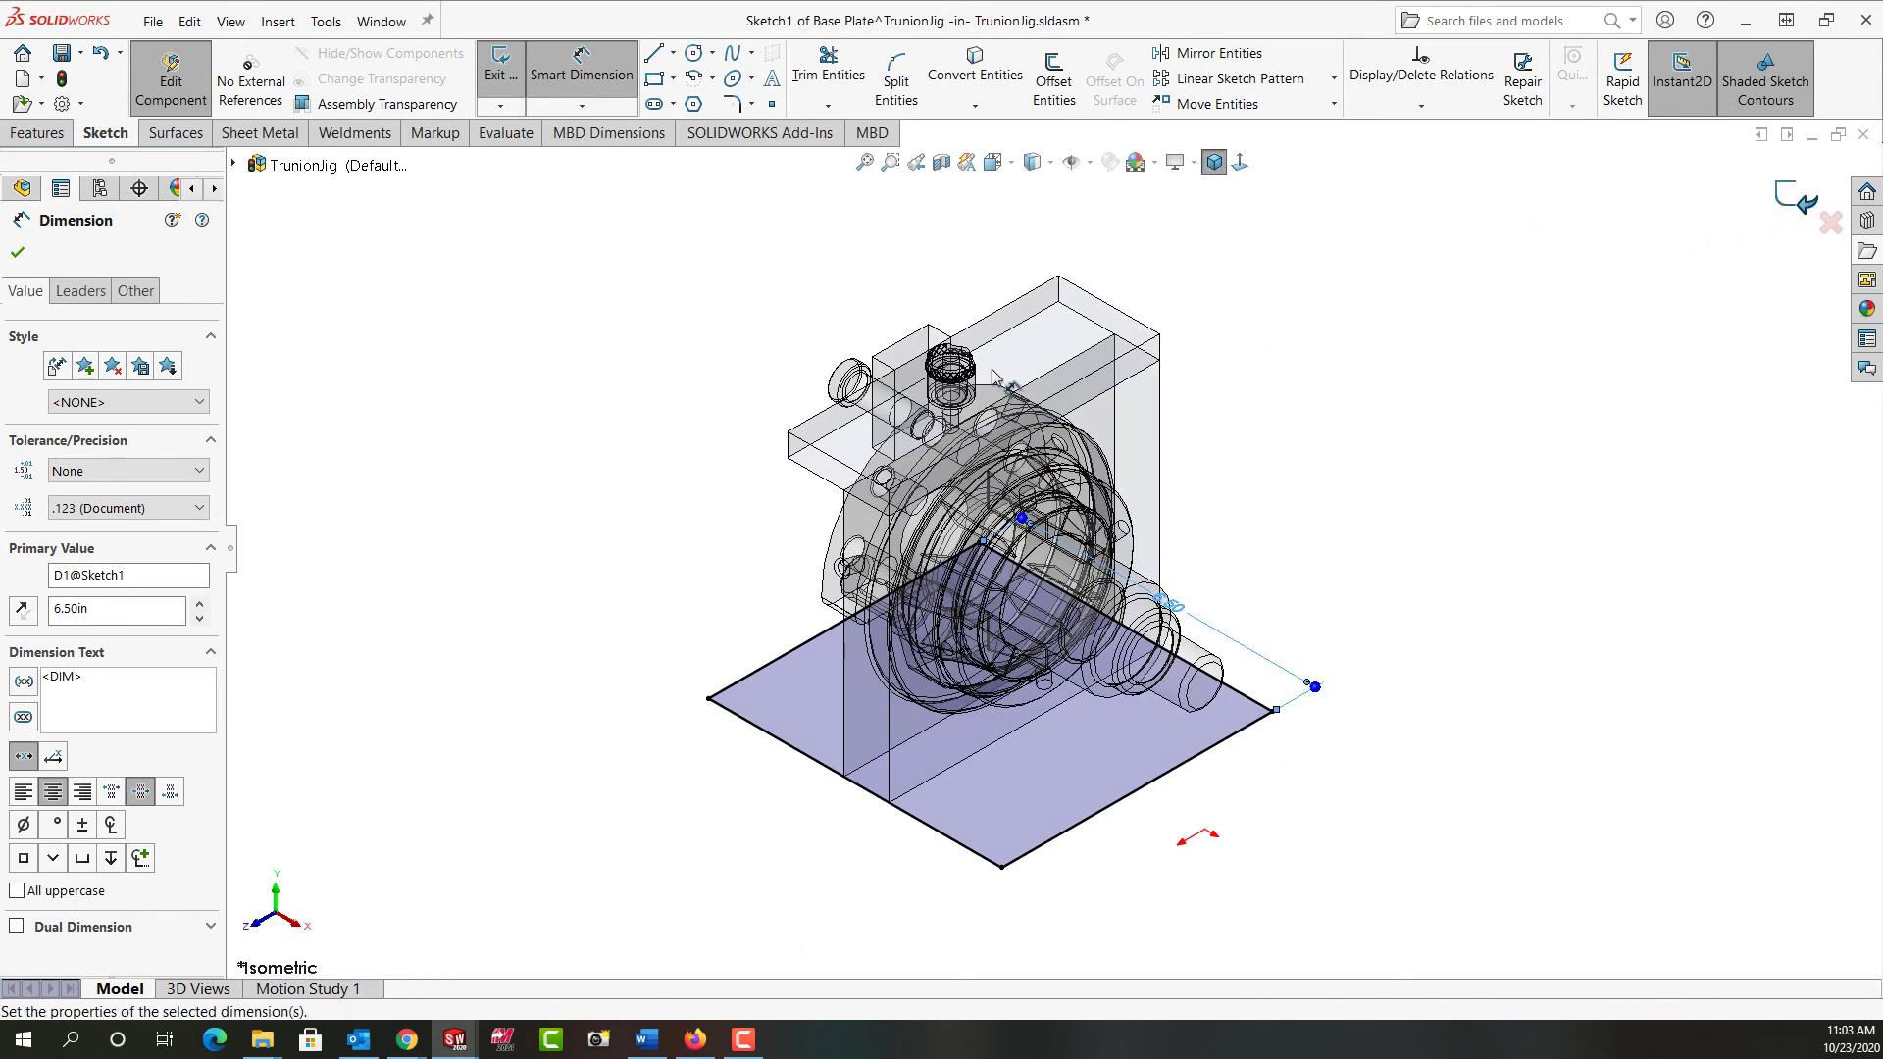
- Extrude the rectangle sketch to a 0.75 in blind depth for the base plate
click(1797, 204)
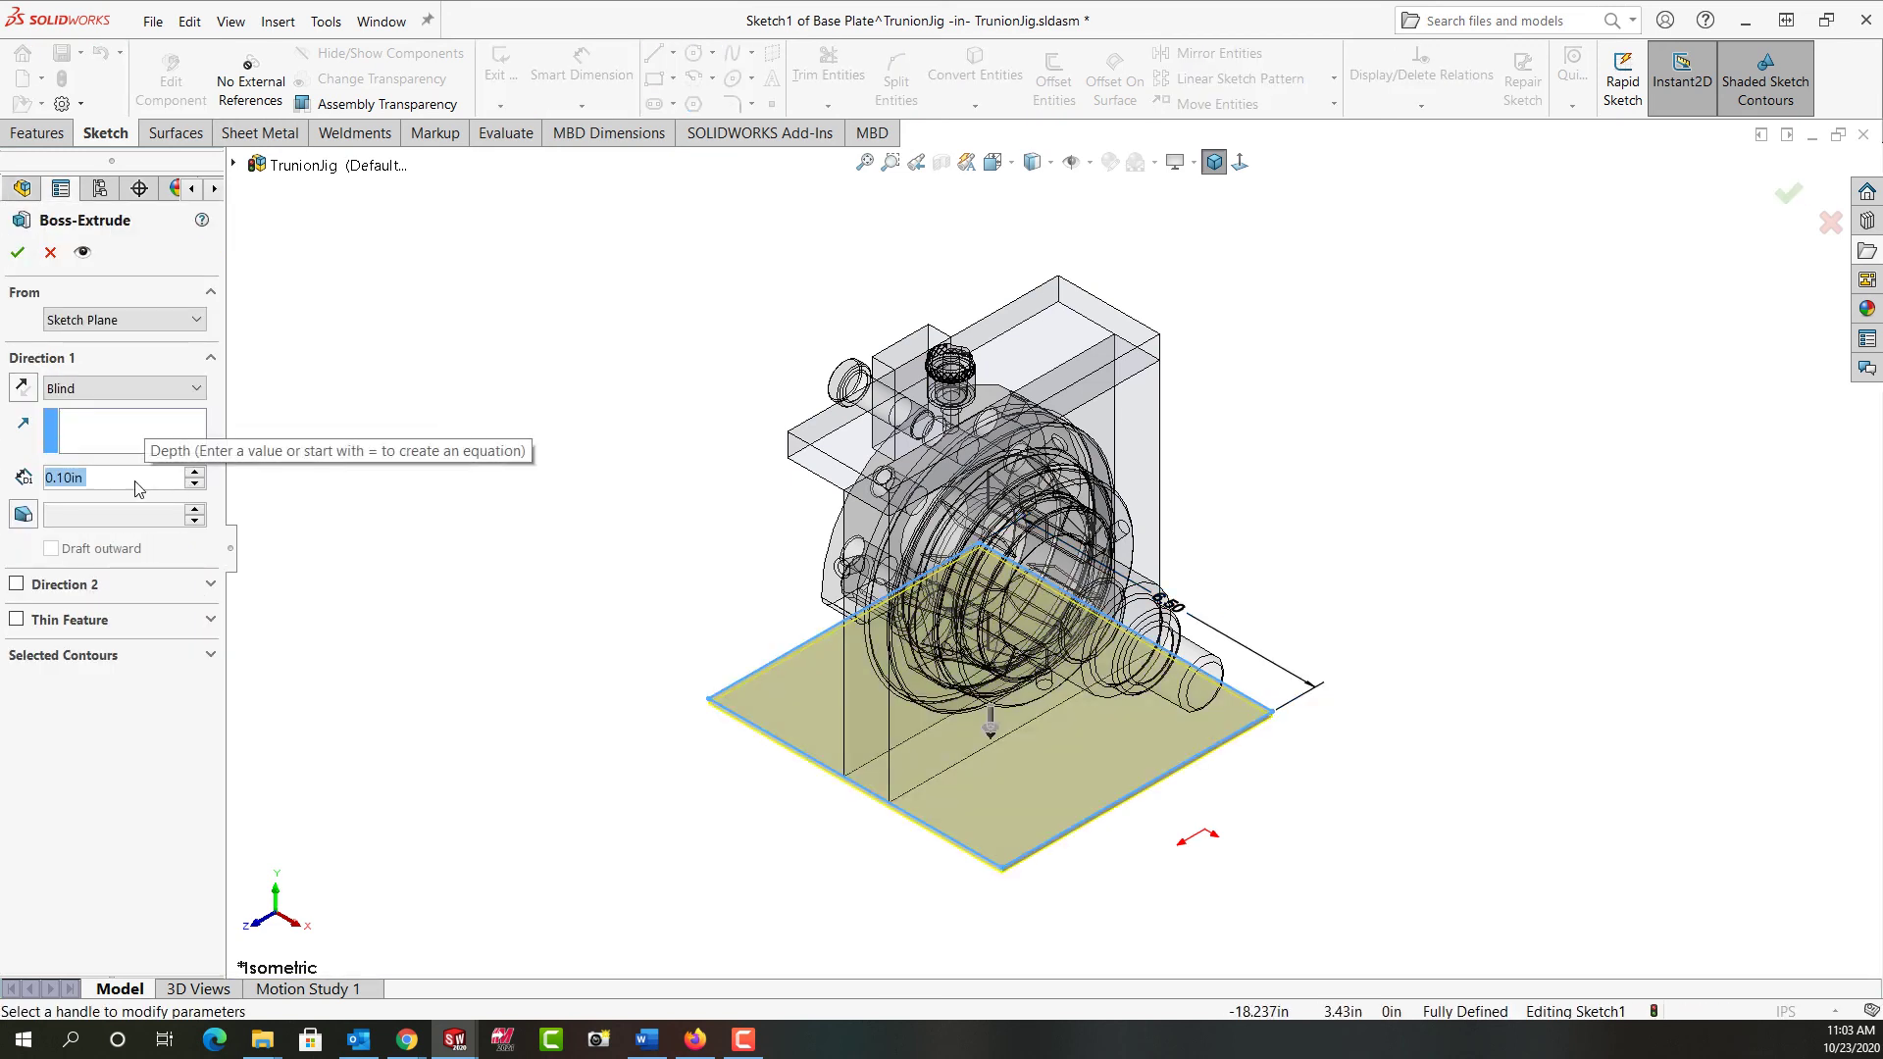
text(0.75)
key(Return)
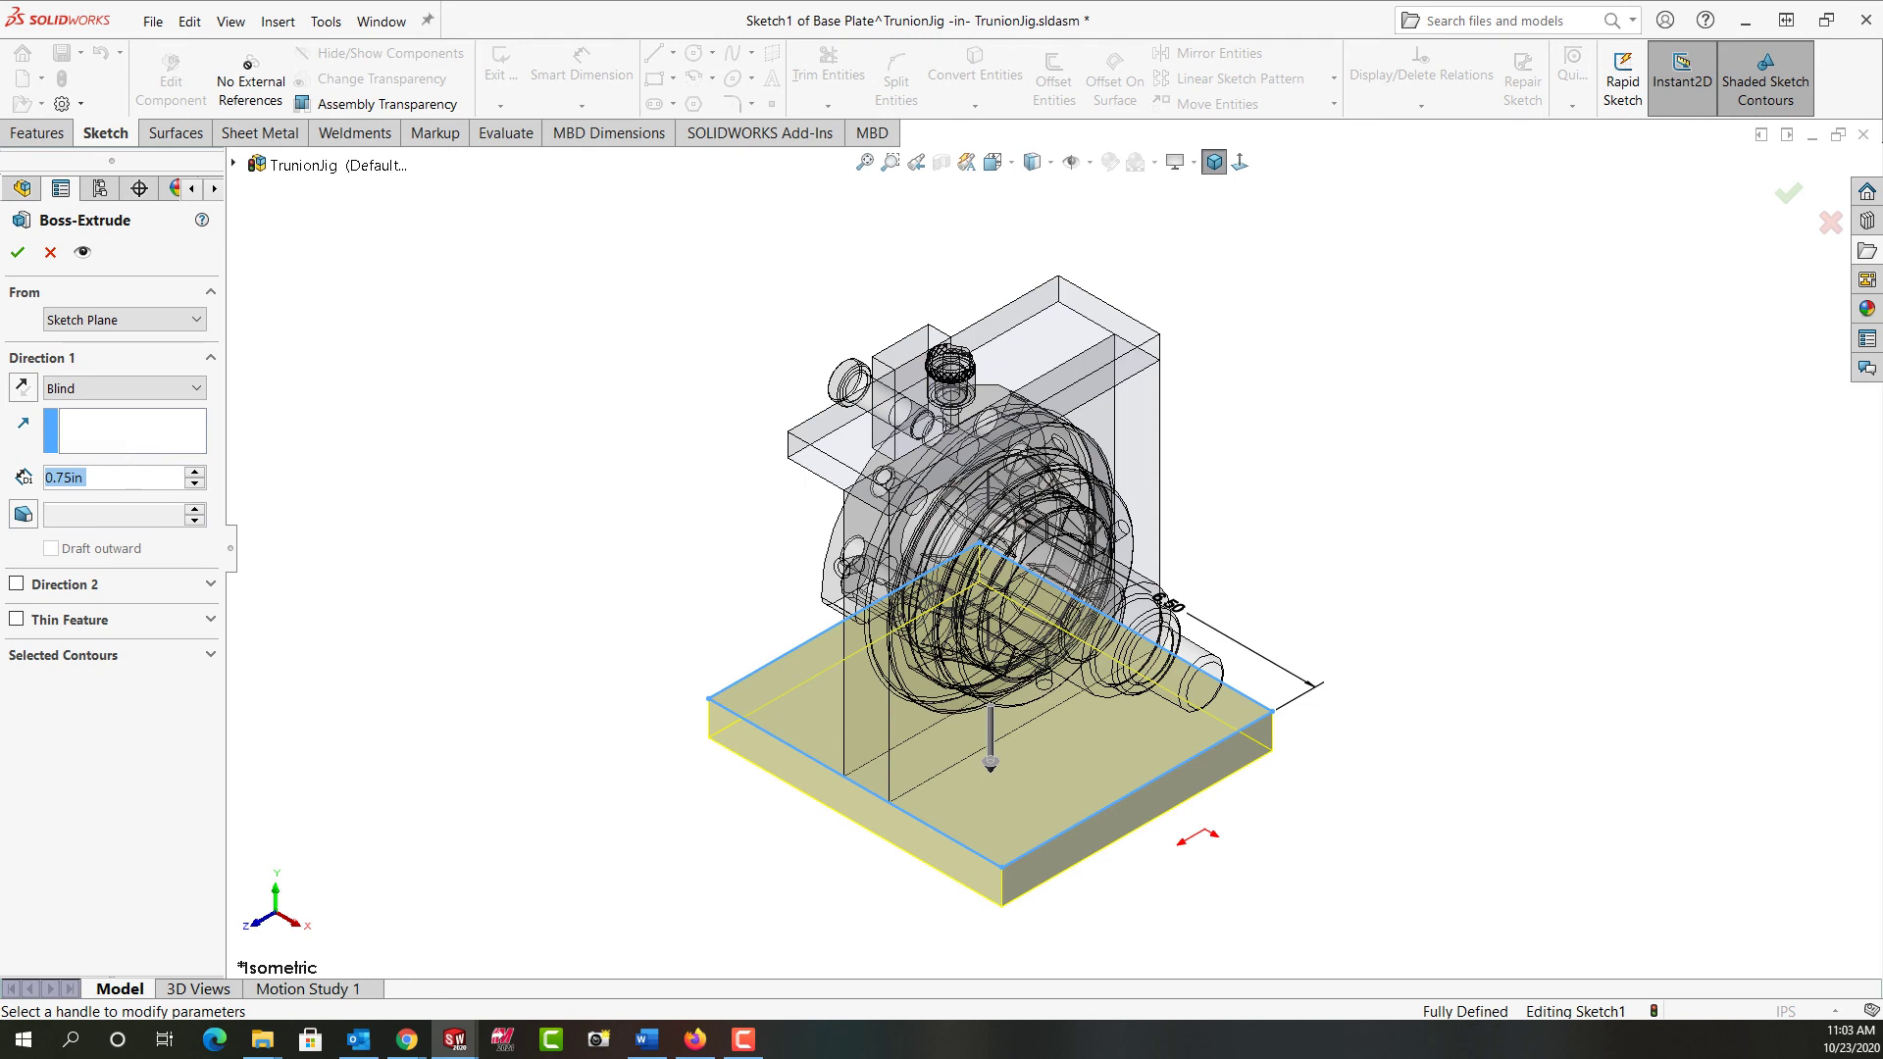
click(18, 252)
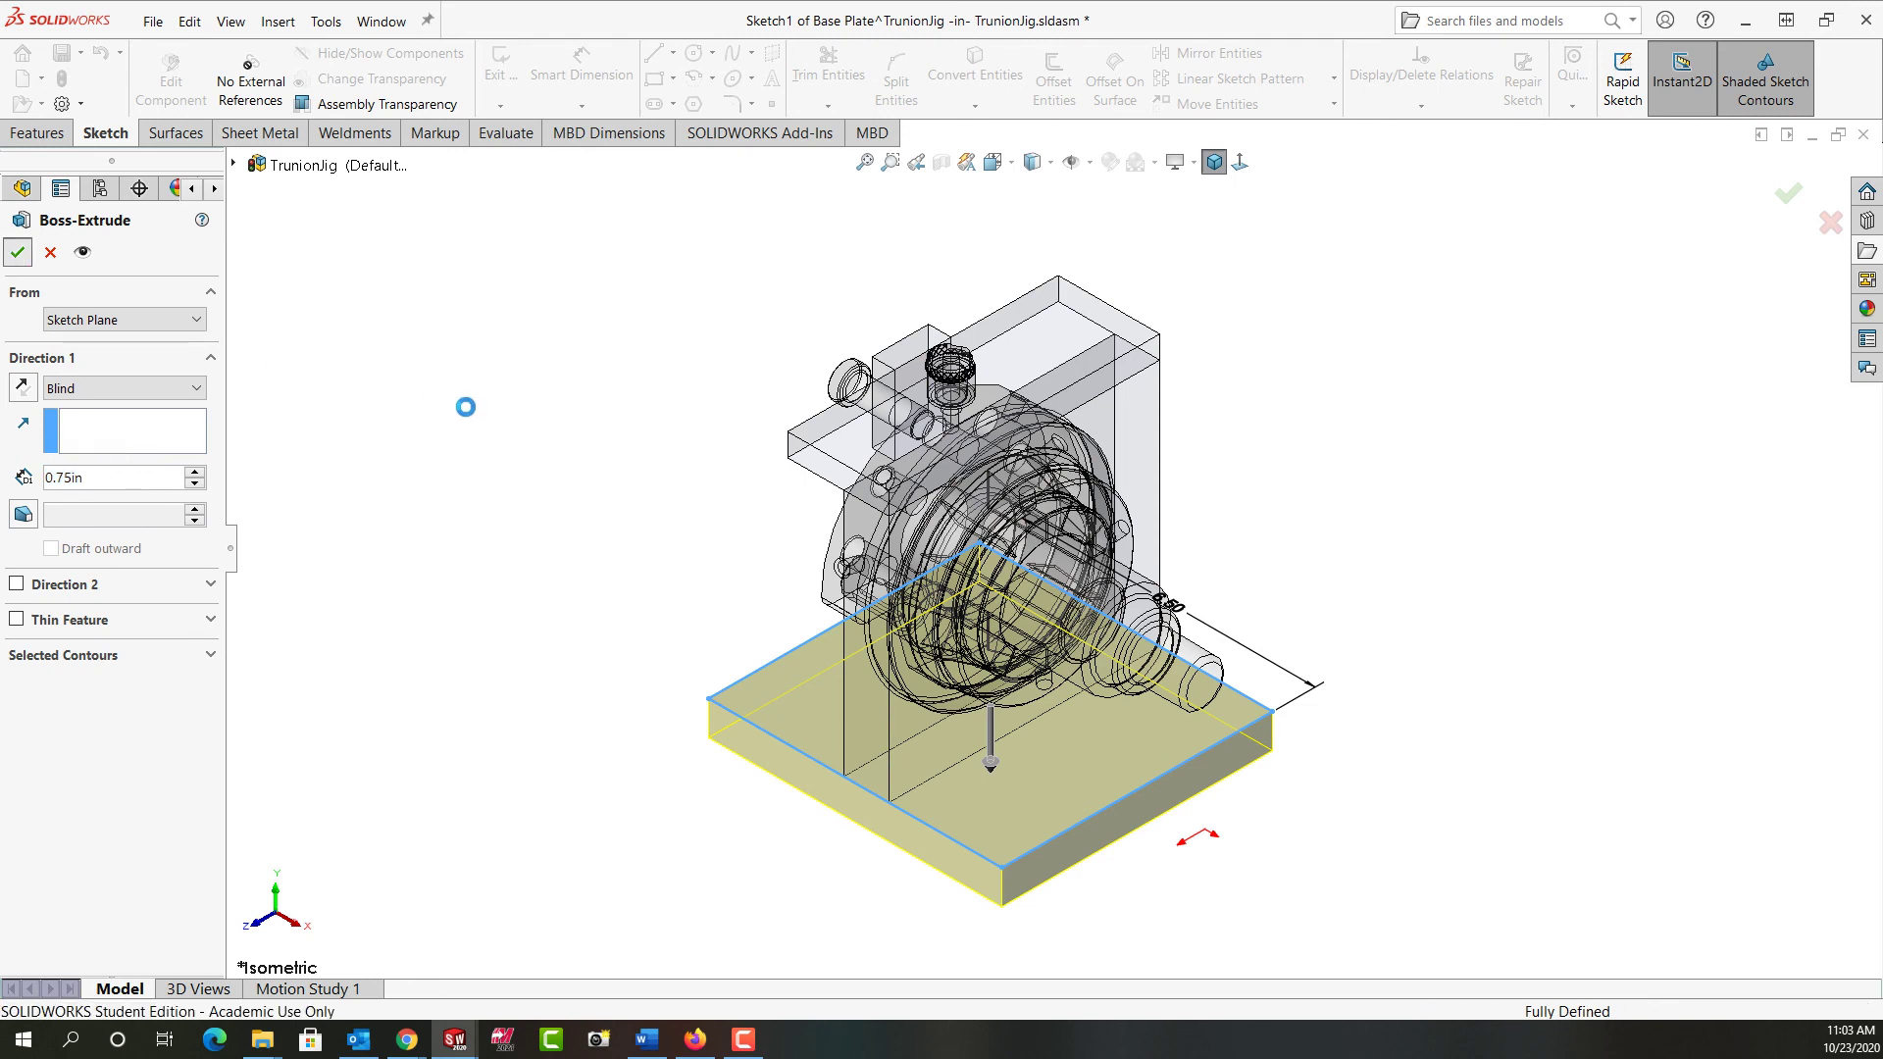
click(478, 437)
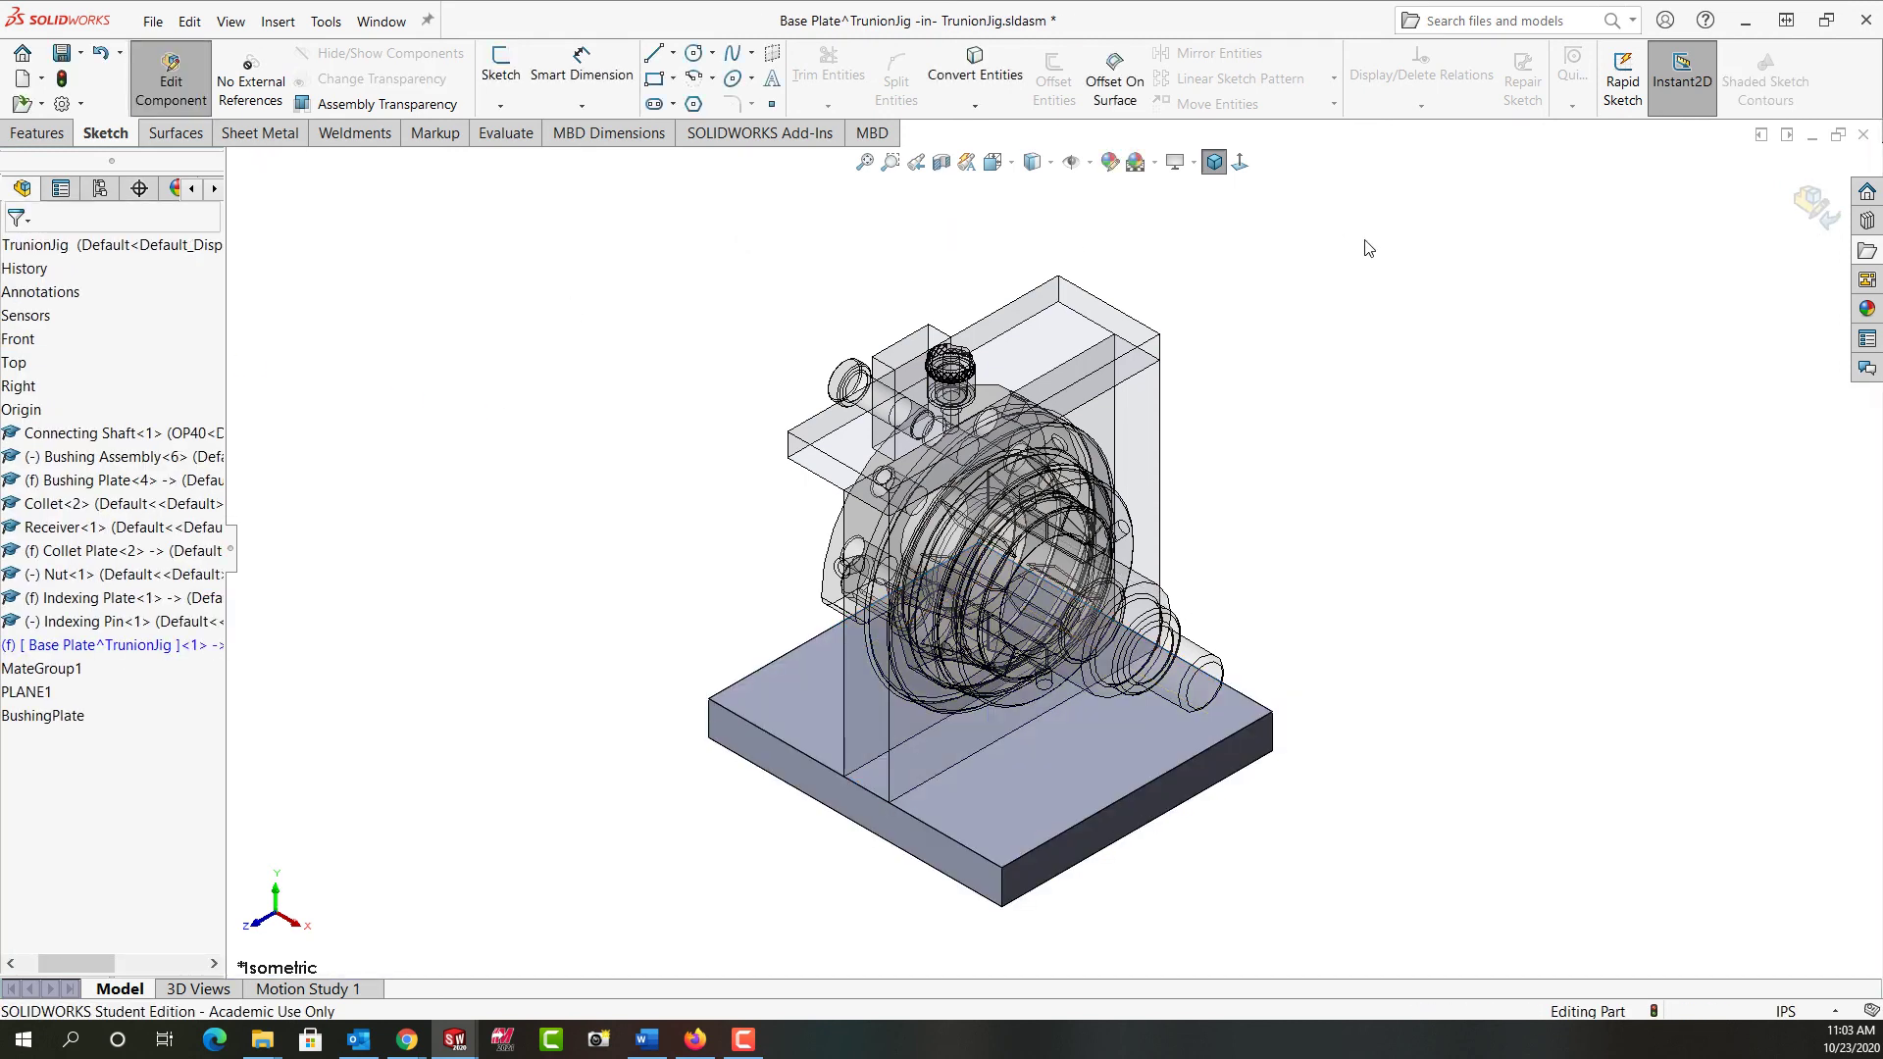
- Exit Base Plate editing and orbit the TrunionJig assembly to a side view
click(1813, 209)
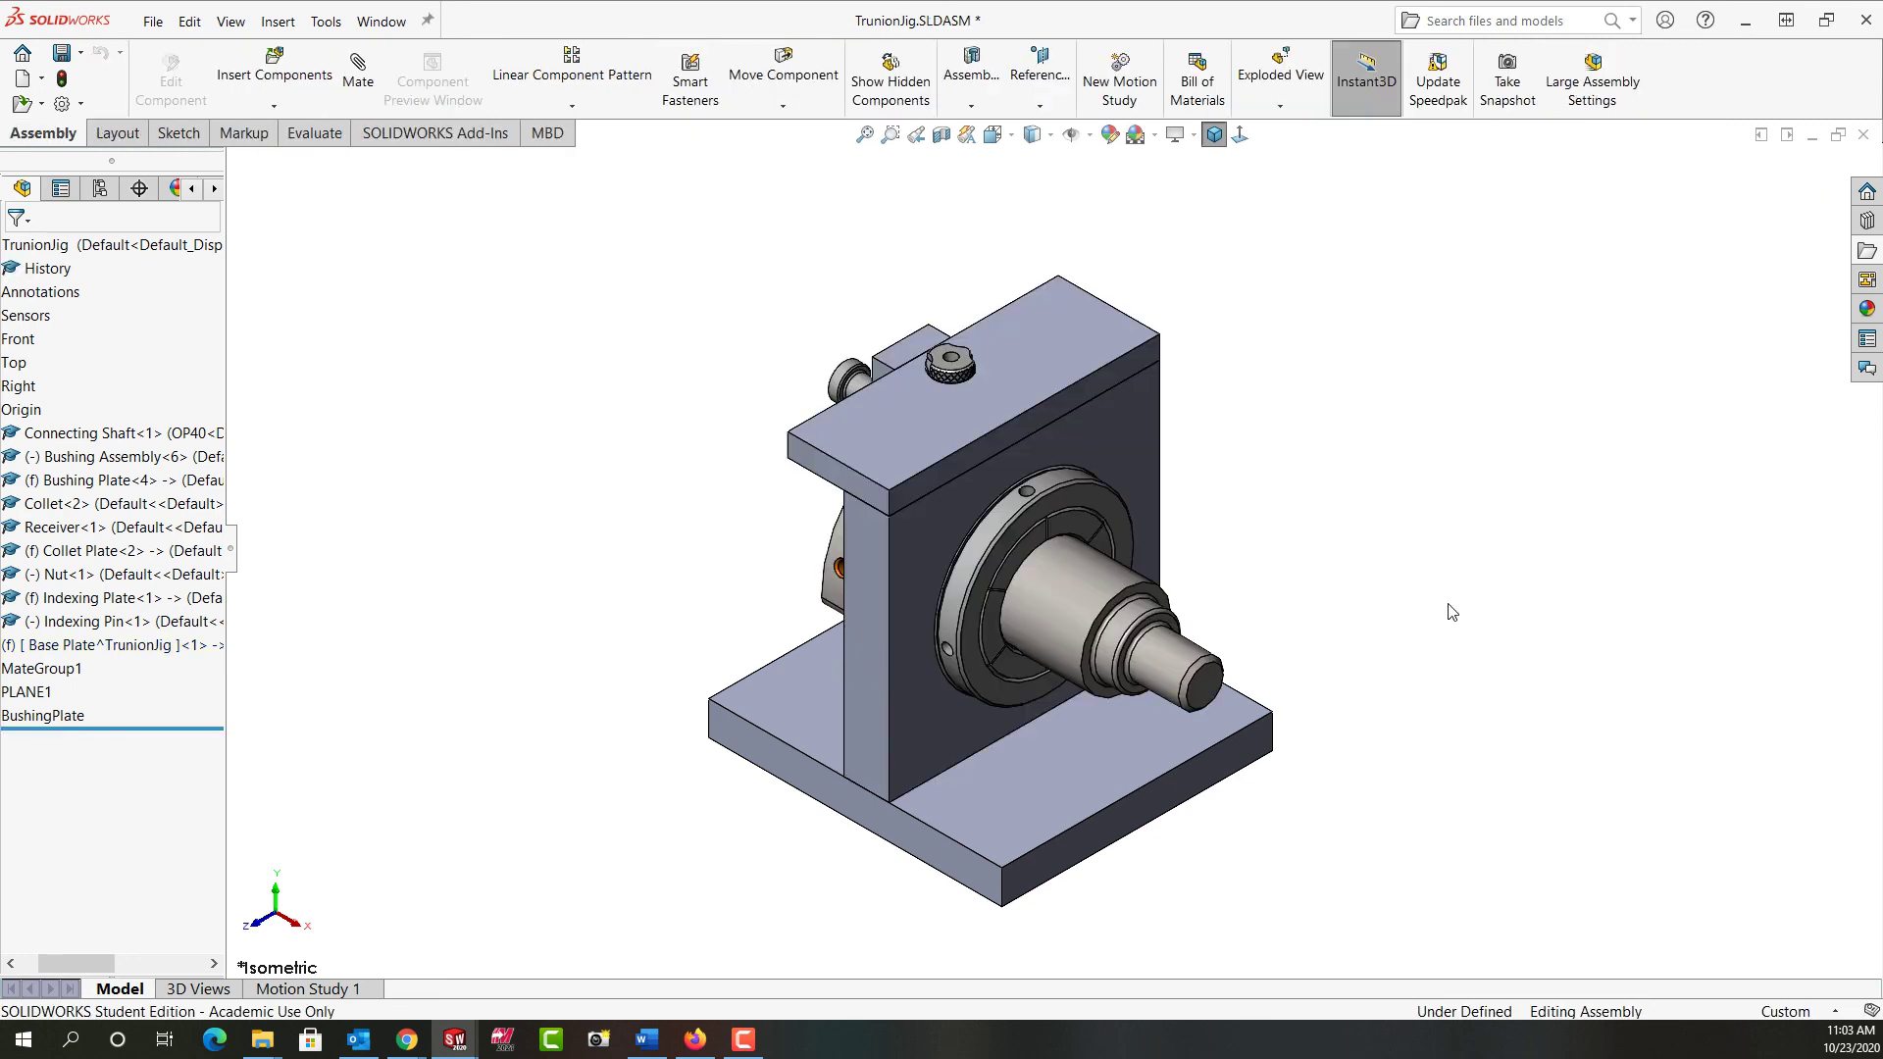
middle_drag(1452, 612, 1562, 482)
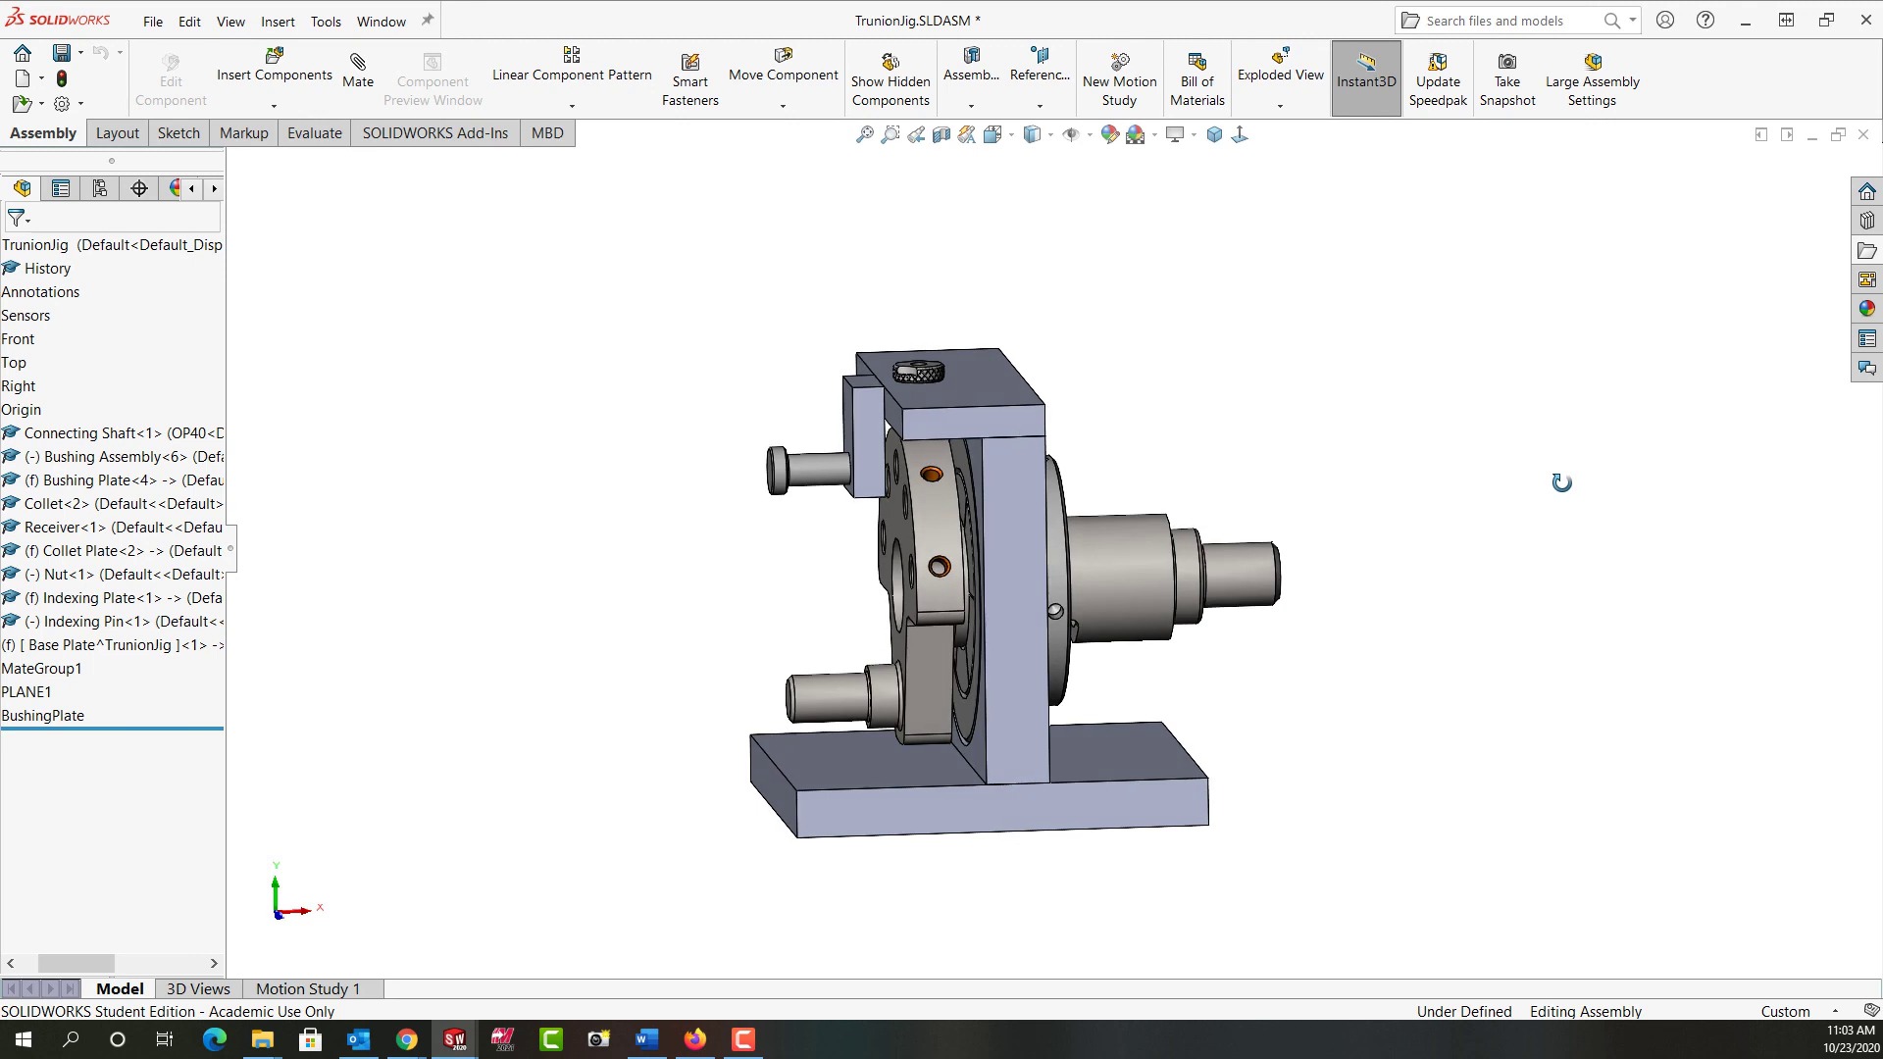